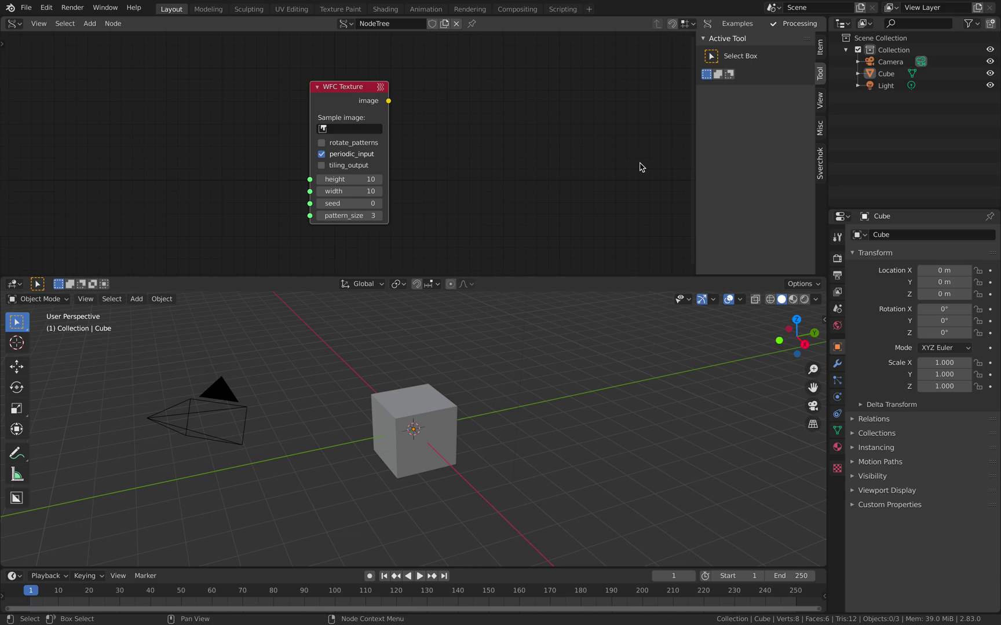
# Step: Hide the node editor's sidebar and rename the node tree as WFC
pyautogui.scroll(2, 583, 165)
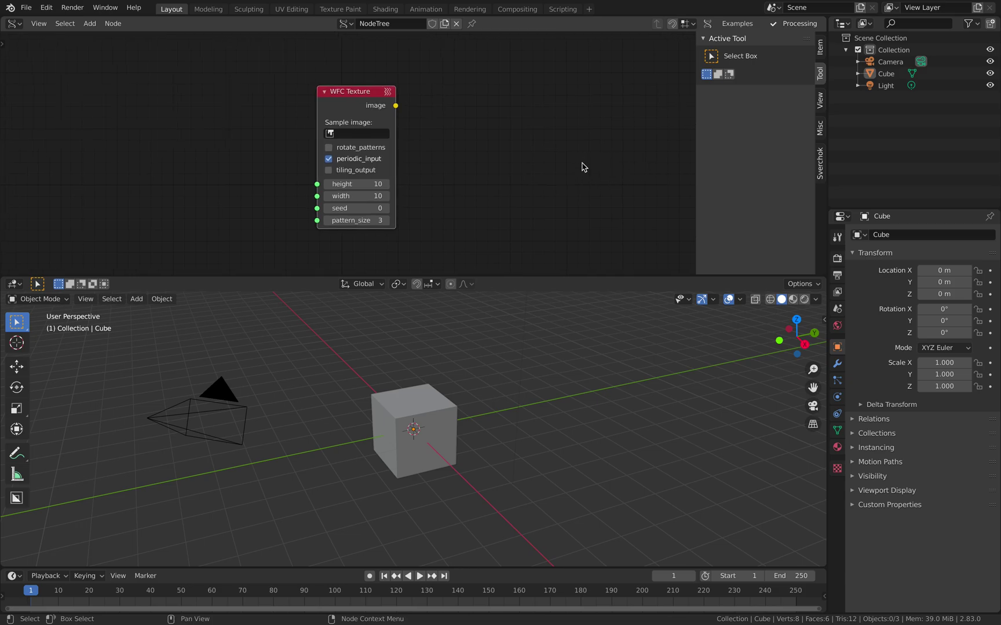
pyautogui.press('n')
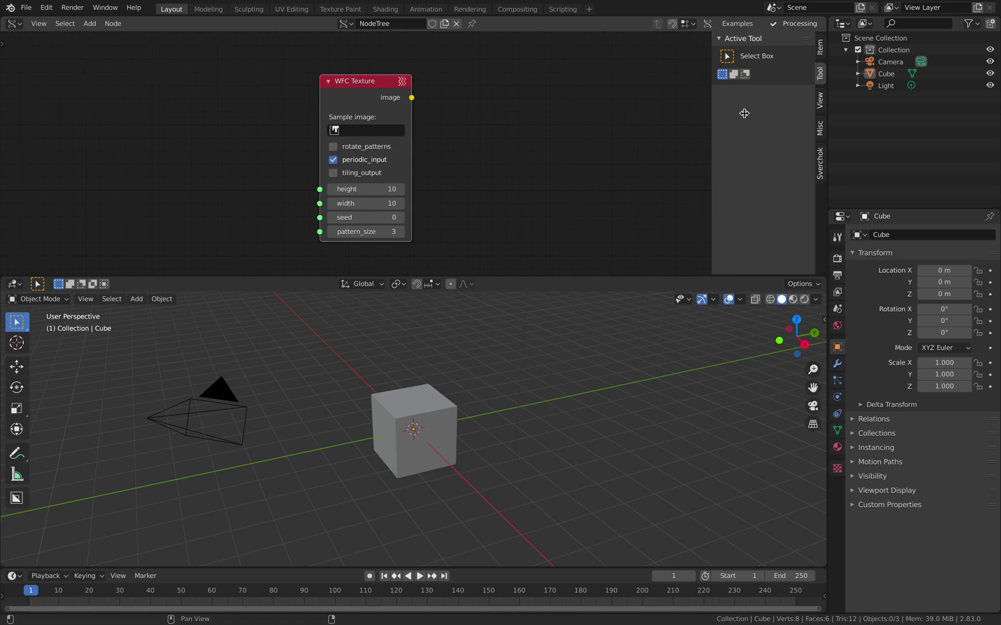
pyautogui.scroll(1, 547, 132)
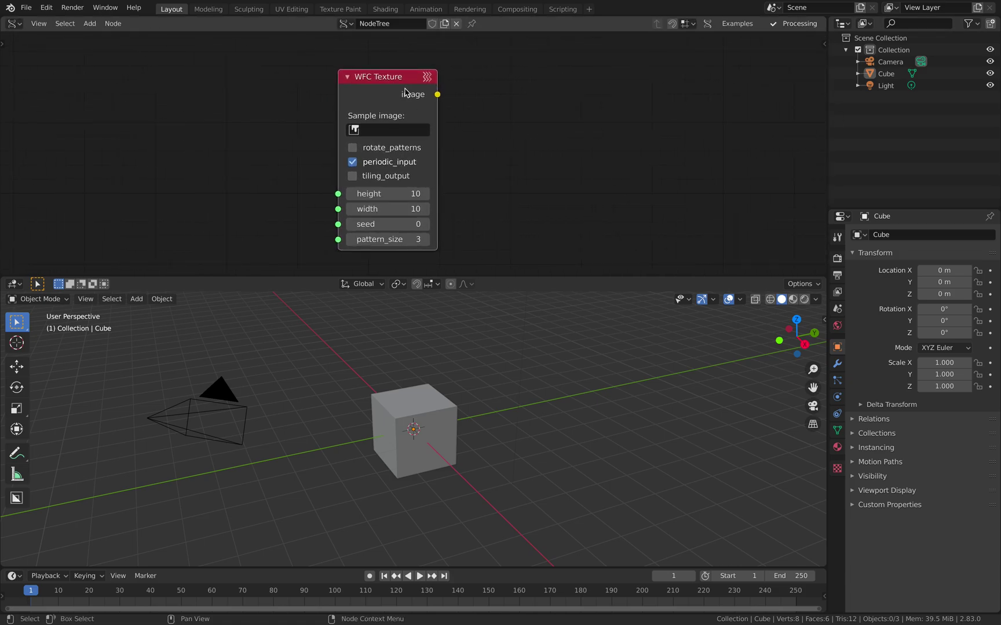
pyautogui.click(394, 29)
pyautogui.write('WFC')
pyautogui.press('Return')
pyautogui.moveTo(370, 103); pyautogui.dragTo(361, 97)
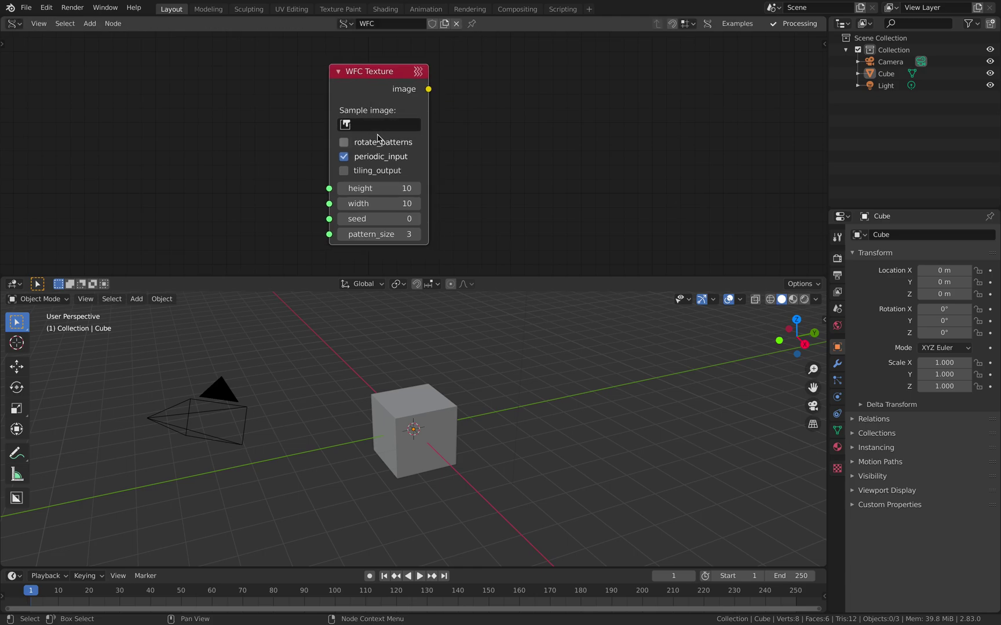
pyautogui.moveTo(329, 189); pyautogui.dragTo(292, 230)
pyautogui.moveTo(430, 90); pyautogui.dragTo(527, 85)
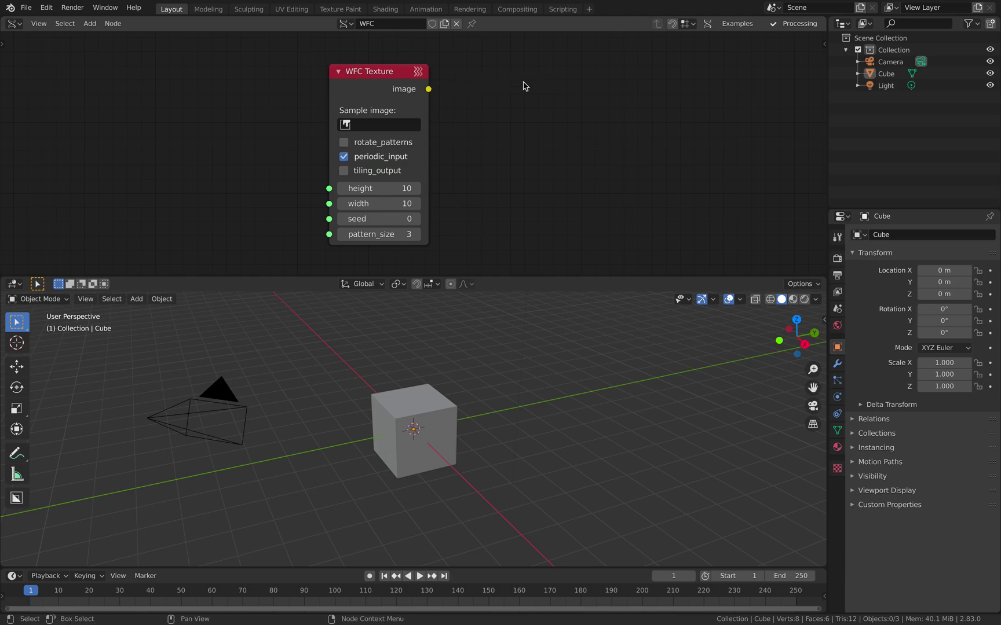
pyautogui.moveTo(459, 132); pyautogui.dragTo(385, 133, button='middle')
pyautogui.moveTo(307, 85); pyautogui.dragTo(320, 87)
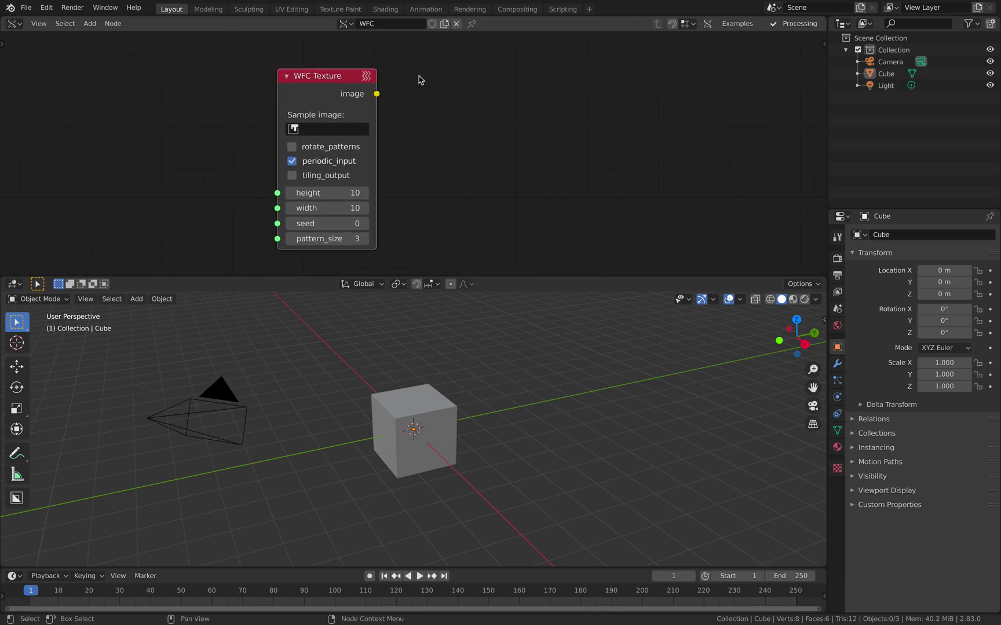
# Step: Show the node editor's sidebar and examine the WFC Texture node's item settings, including presets, help links and properties
pyautogui.click(825, 43)
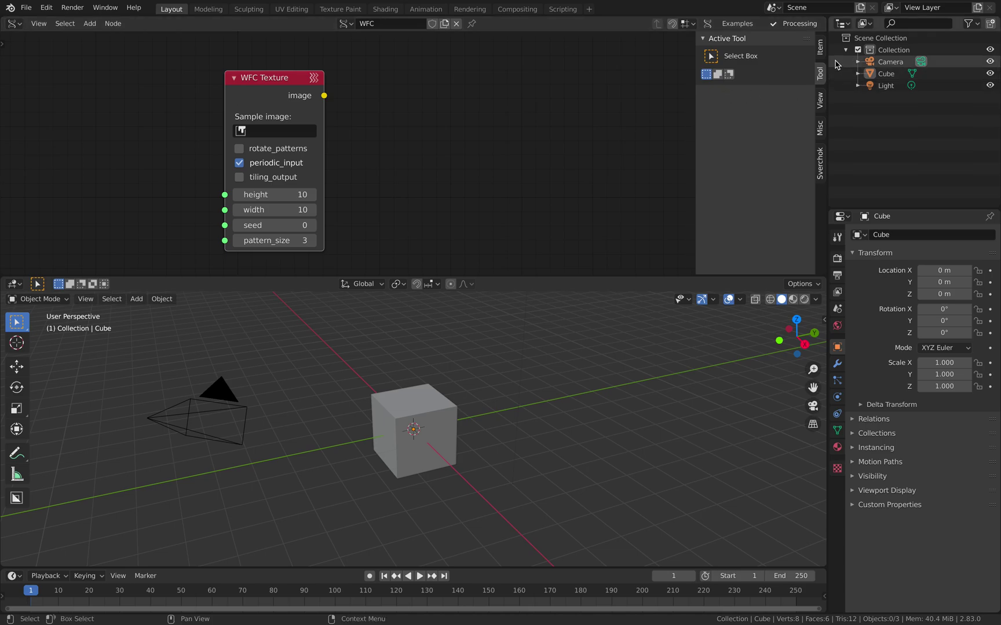
pyautogui.click(819, 100)
pyautogui.click(820, 51)
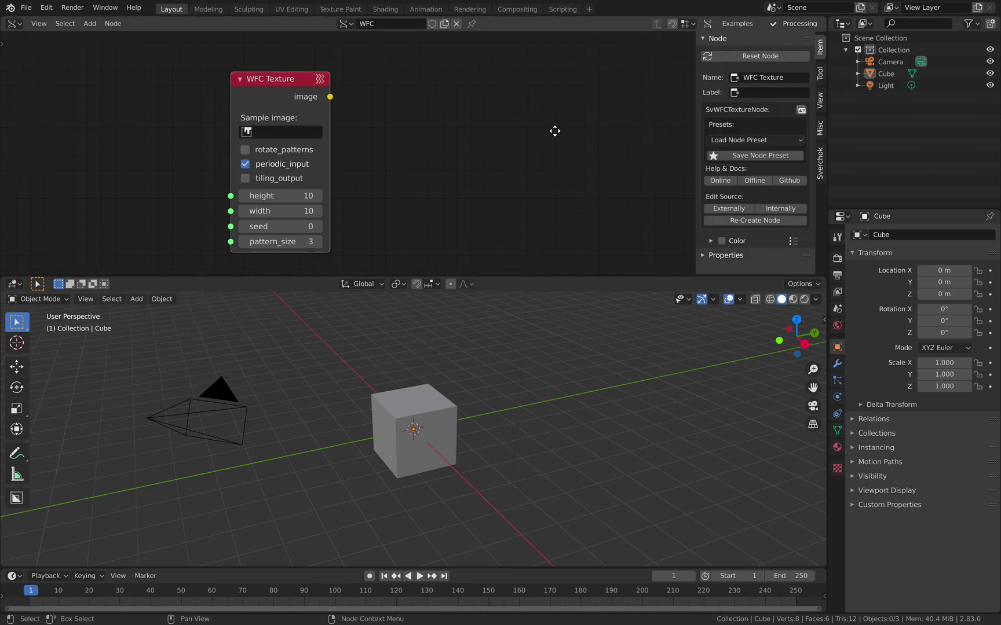
pyautogui.hscroll(-2, 554, 129)
pyautogui.scroll(-2, 753, 173)
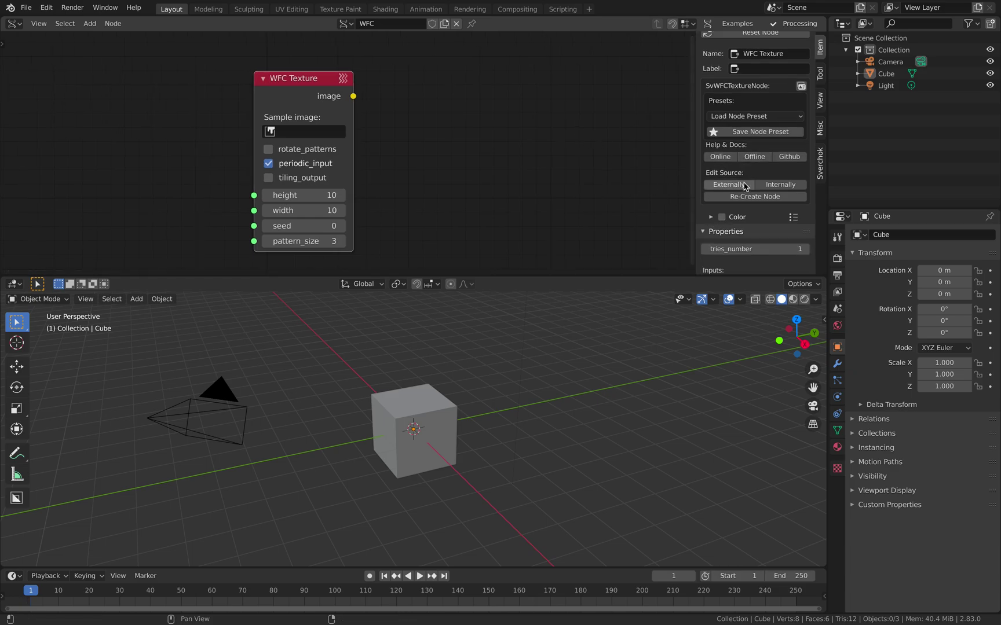
pyautogui.scroll(1, 753, 173)
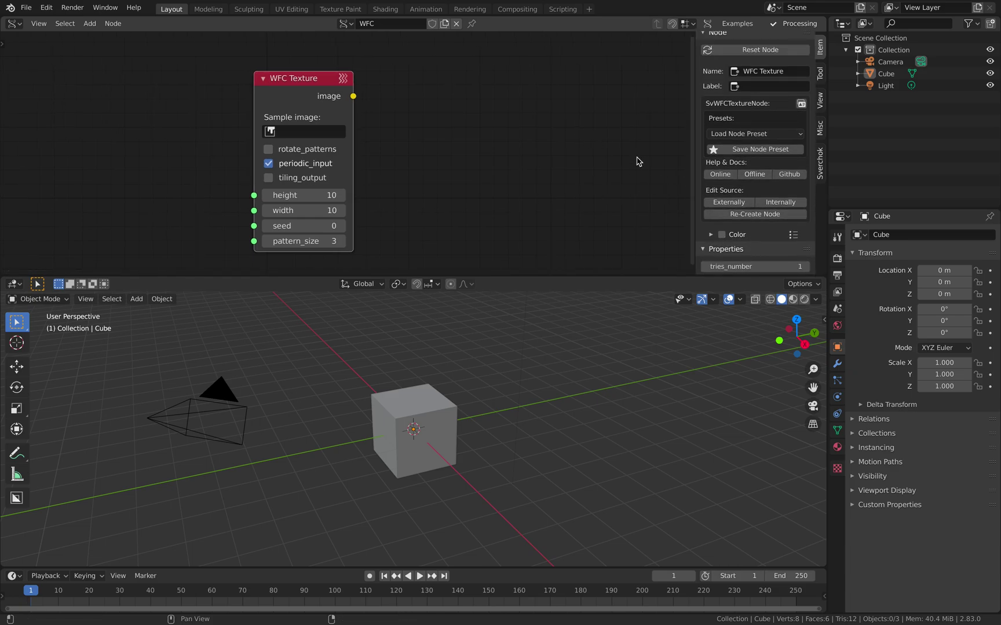
# Step: Examine the Sverchok settings in the node editor's sidebar and expand the SV import/export section
pyautogui.click(819, 100)
pyautogui.click(819, 159)
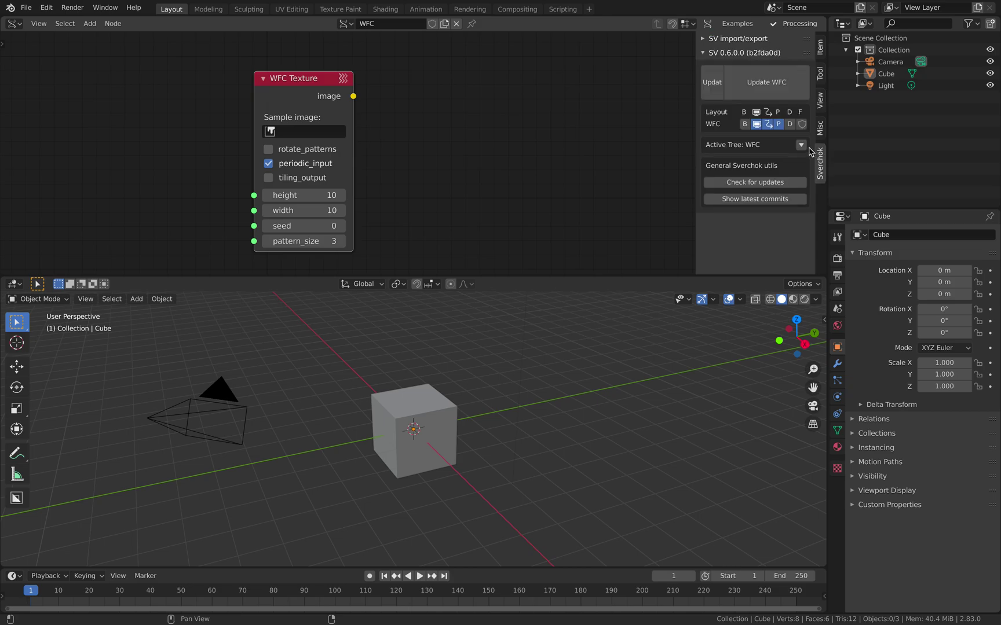
pyautogui.click(753, 44)
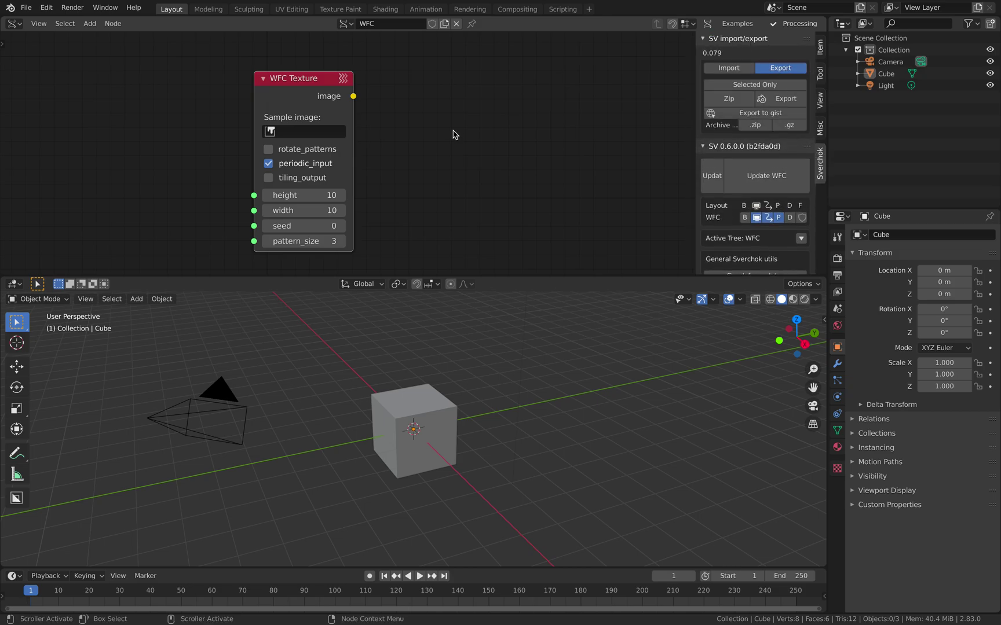
pyautogui.press('Home')
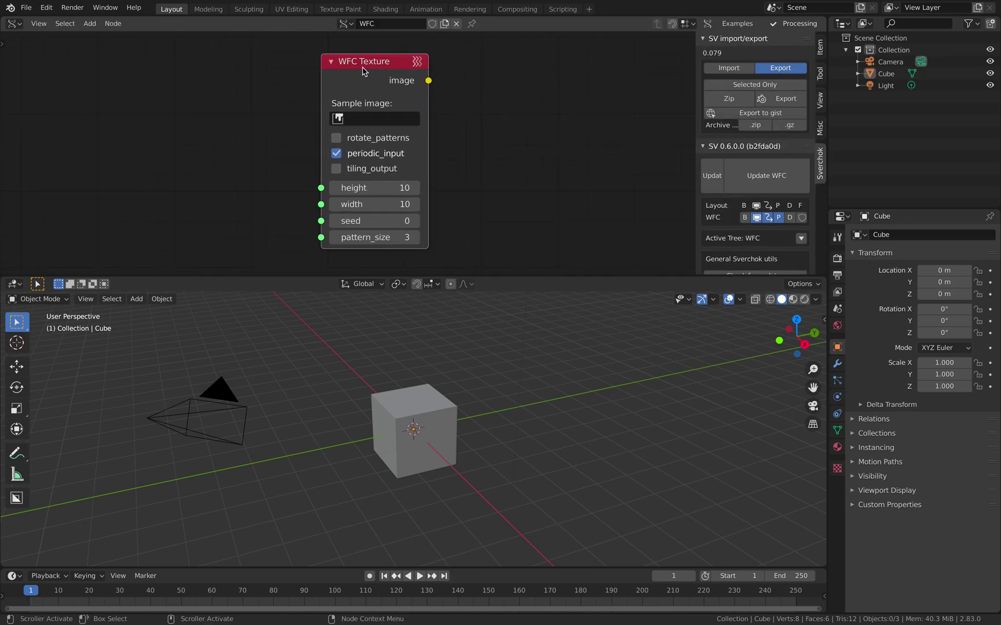
# Step: Return to the WFC Texture node's item settings and open its online documentation in the browser
pyautogui.click(820, 49)
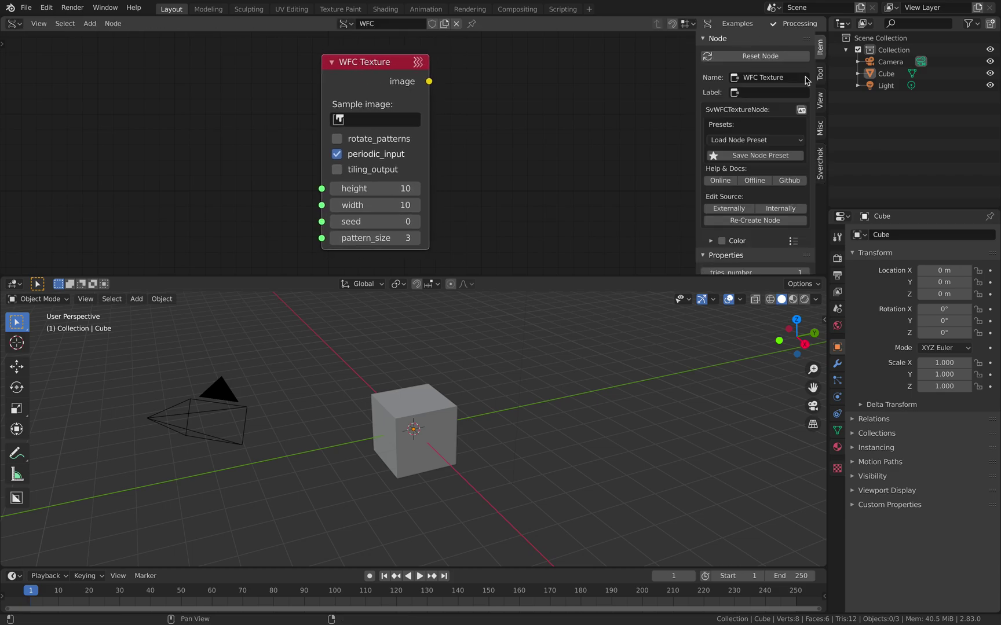
pyautogui.scroll(-2, 788, 122)
pyautogui.scroll(2, 782, 136)
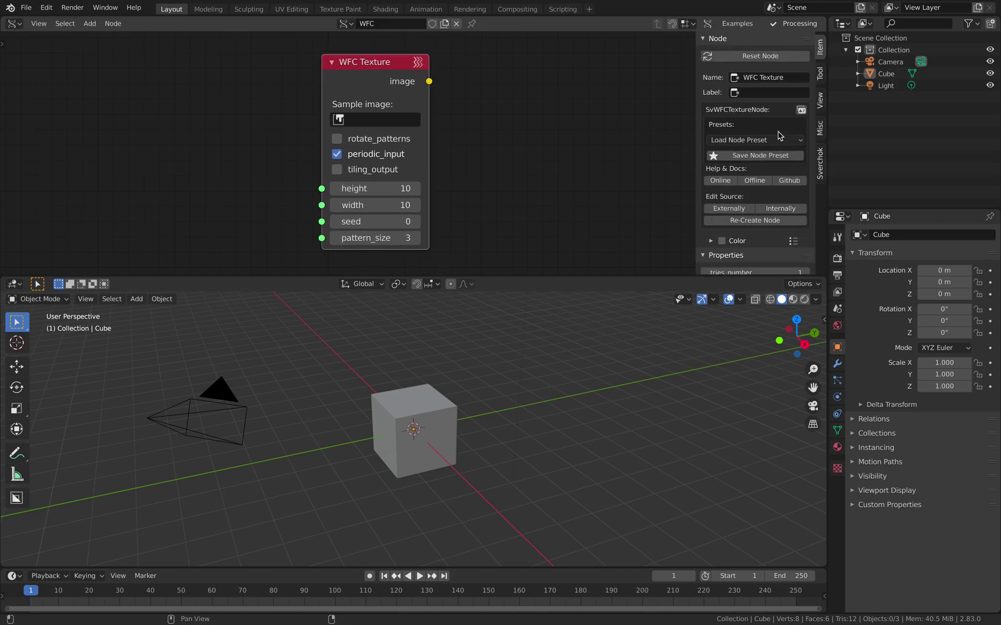
pyautogui.click(728, 182)
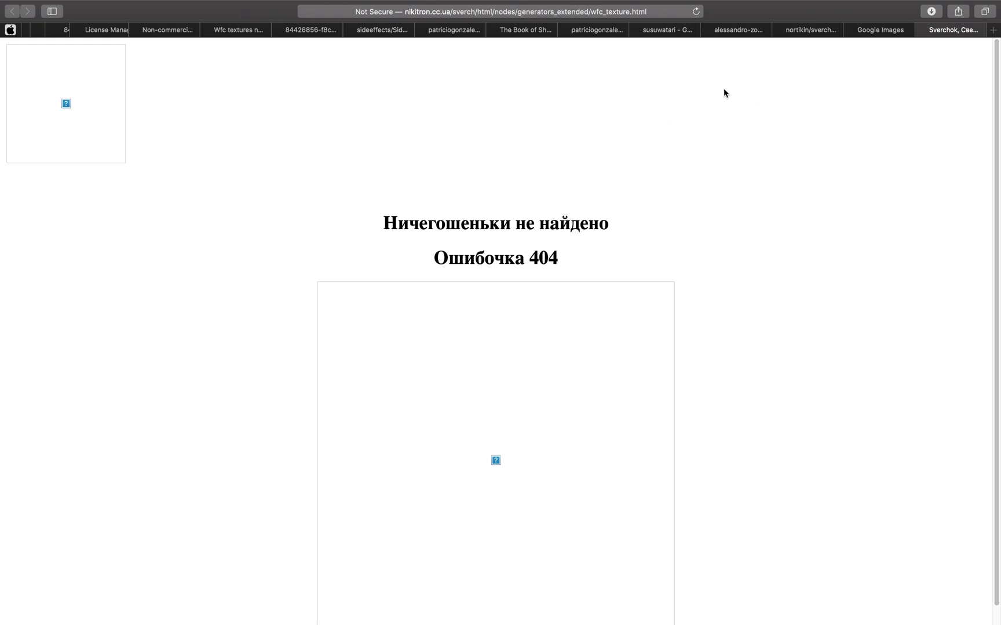
# Step: Switch to the Sverchok GitHub repository and search its issues for wfc without the open-issue filter
pyautogui.moveTo(820, 33); pyautogui.dragTo(875, 31)
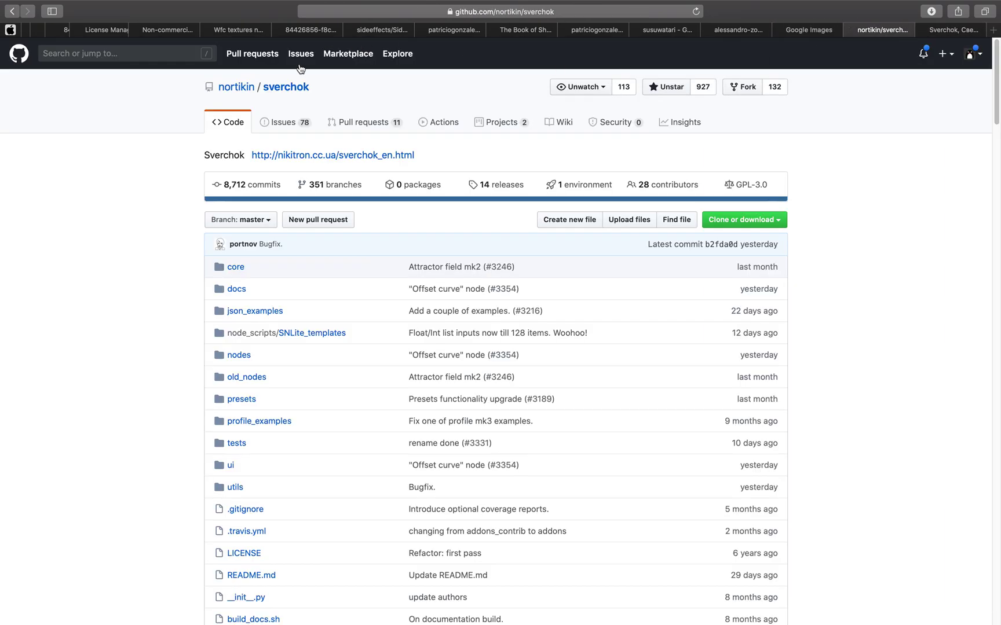
pyautogui.click(291, 132)
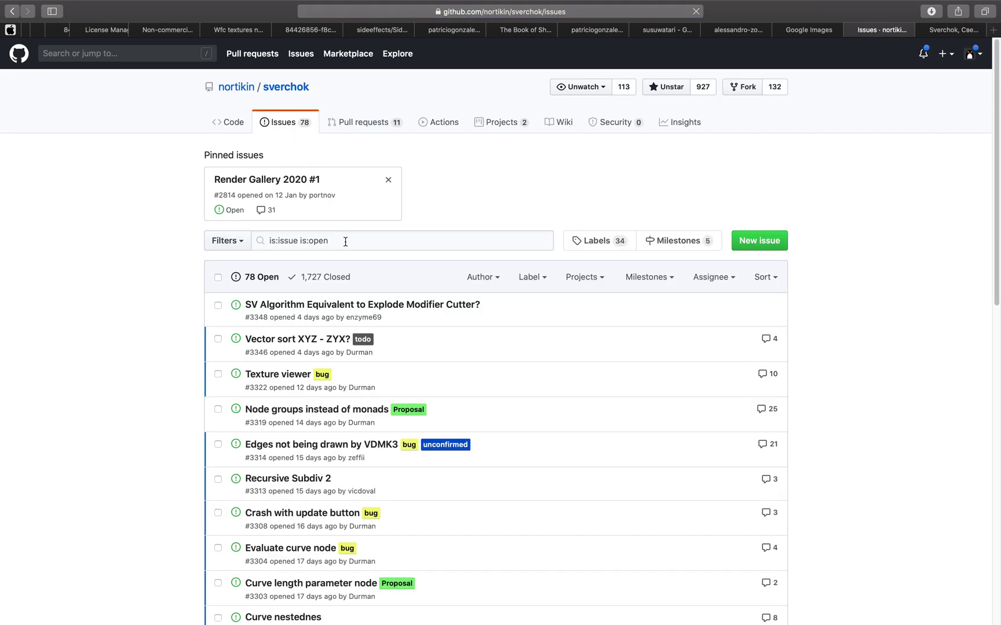
pyautogui.tripleClick(342, 241)
pyautogui.write('wfc')
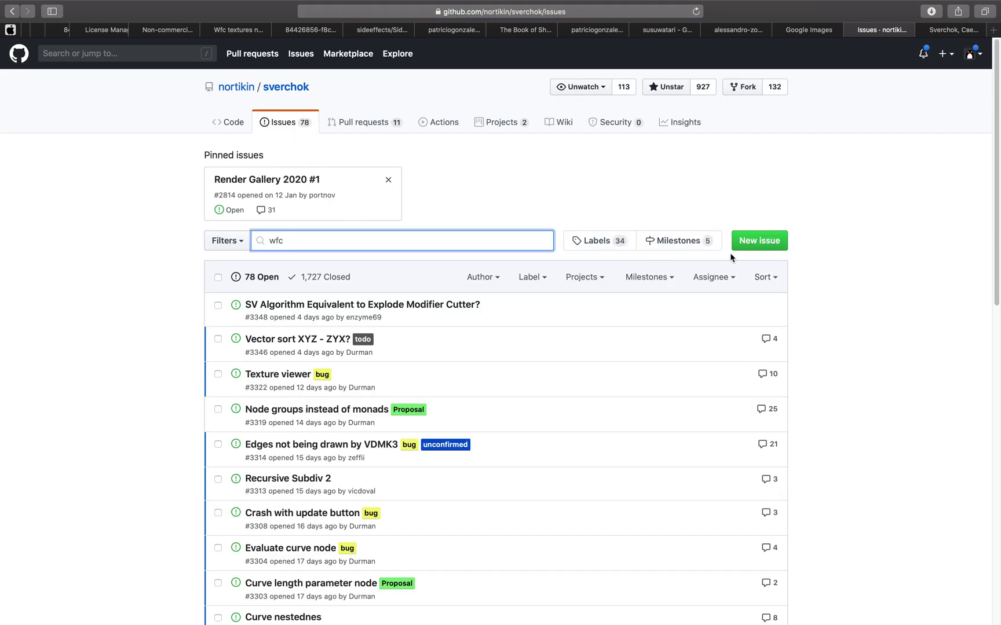
pyautogui.click(746, 245)
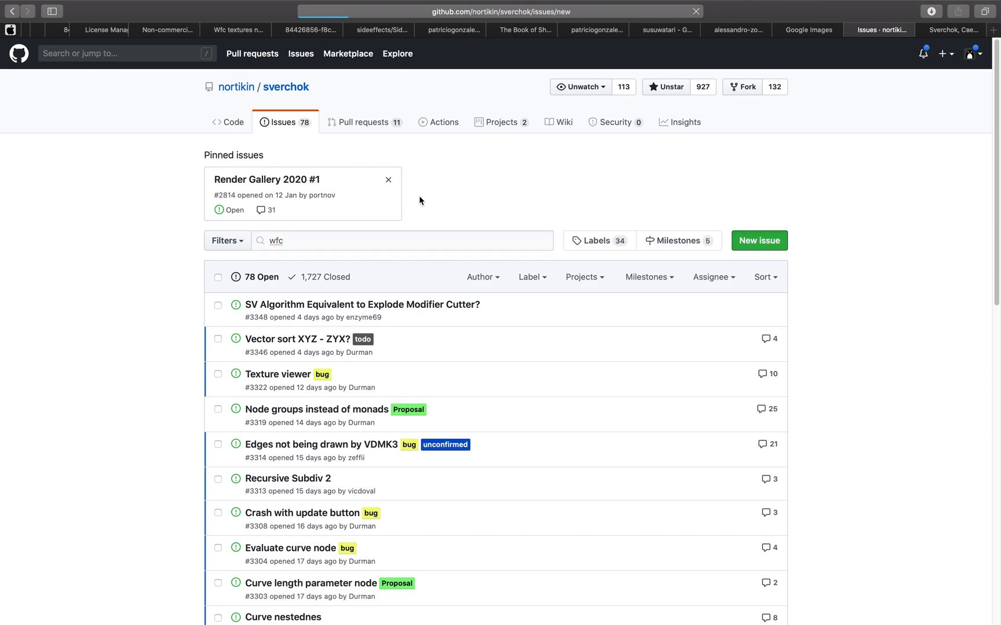
pyautogui.click(12, 11)
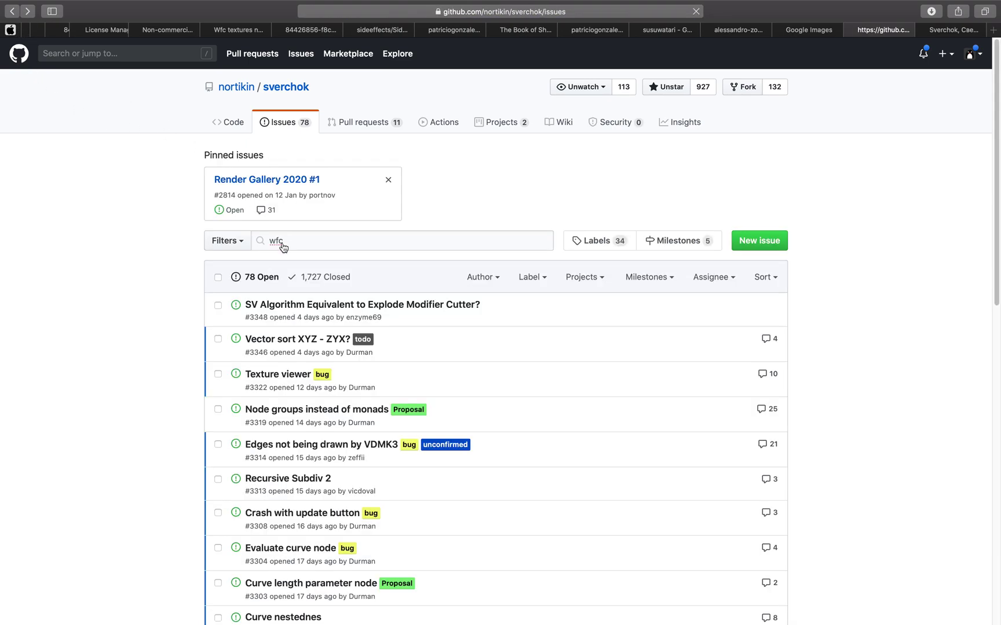
pyautogui.click(293, 245)
pyautogui.press('Return')
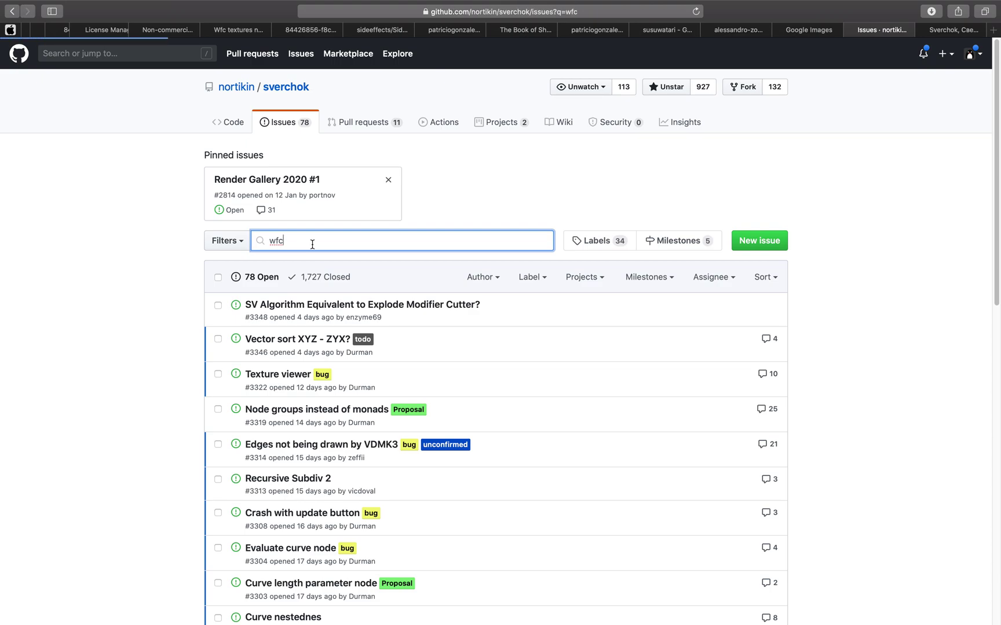
# Step: Open the Wfc textures node pull request and examine its algorithm links, sample images and example node setups
pyautogui.click(306, 331)
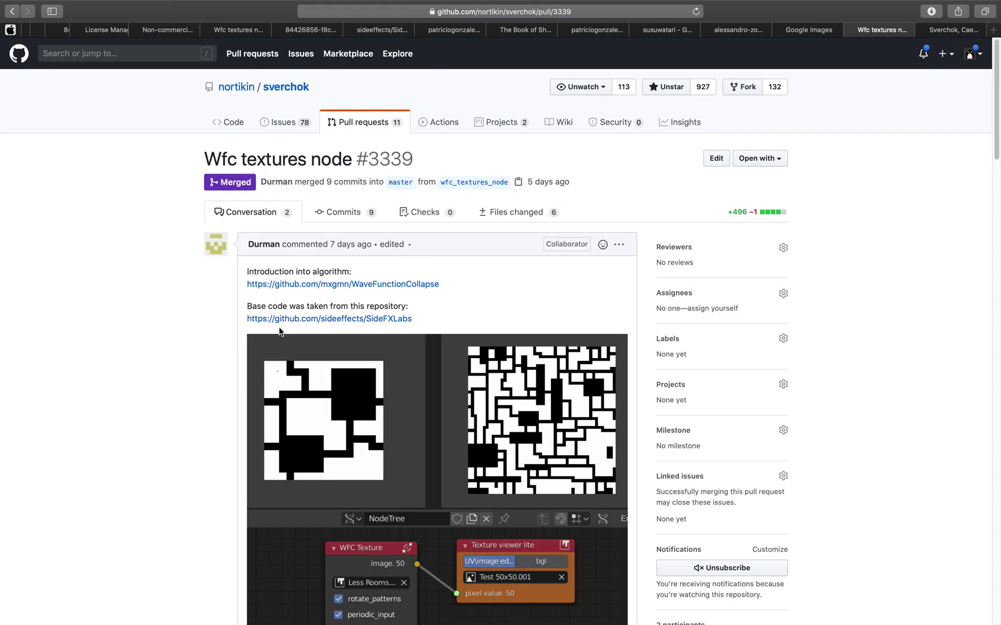
pyautogui.scroll(-3, 136, 342)
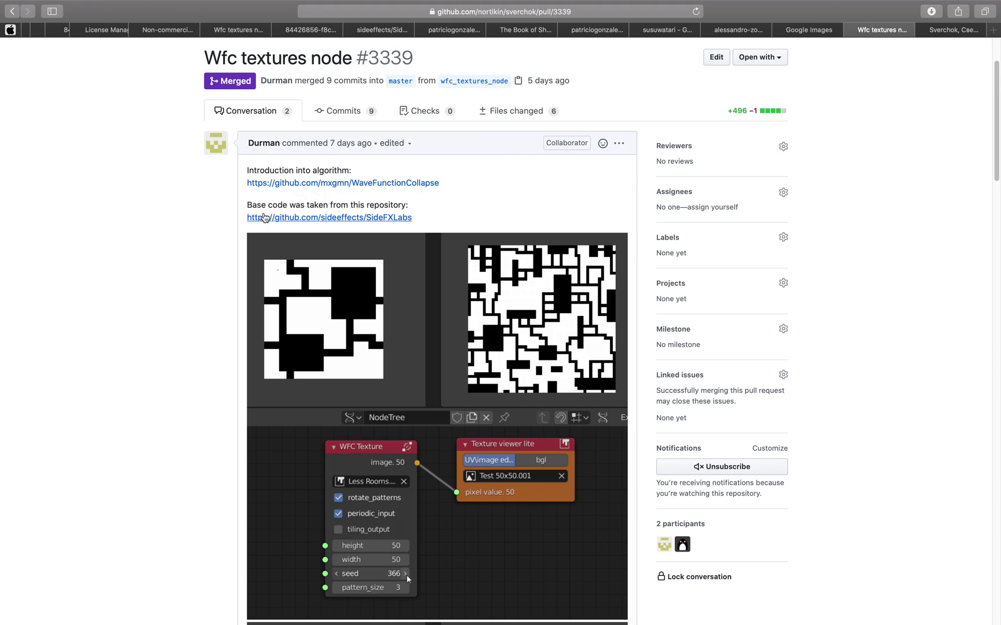
pyautogui.scroll(-1, 311, 219)
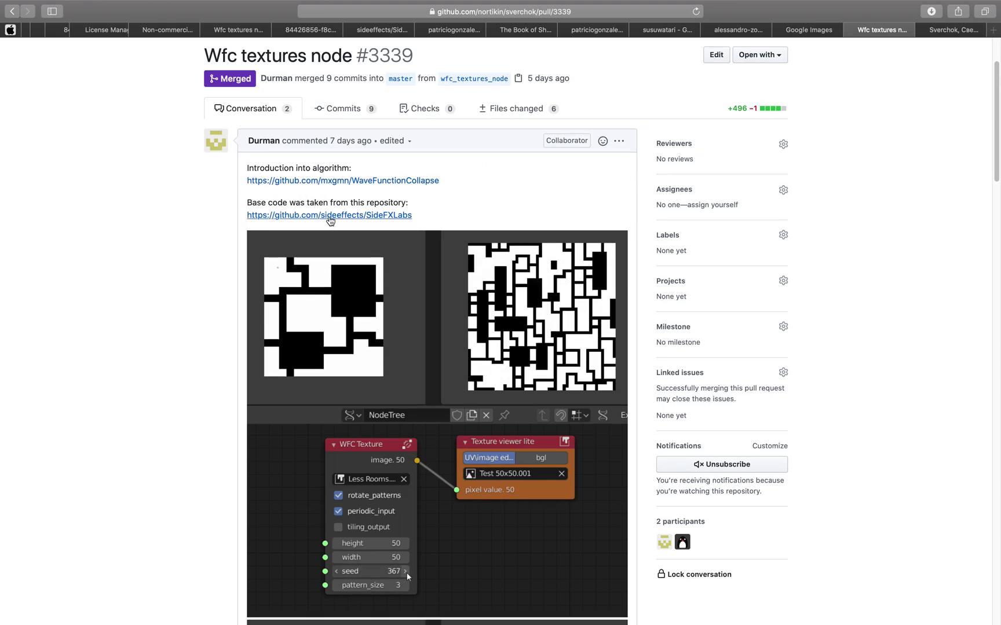
pyautogui.scroll(-5, 389, 236)
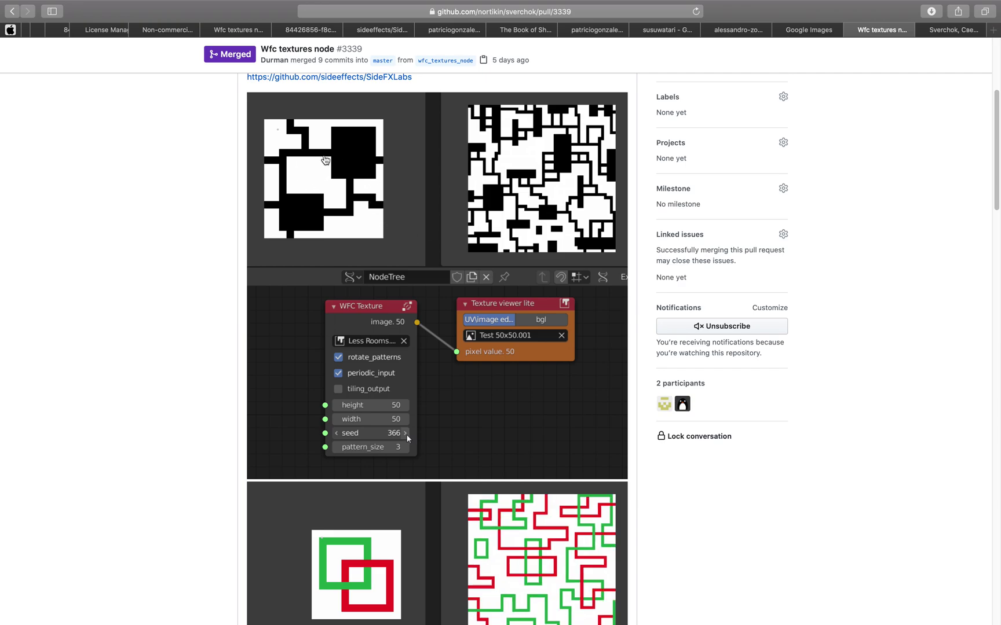
pyautogui.scroll(-5, 460, 293)
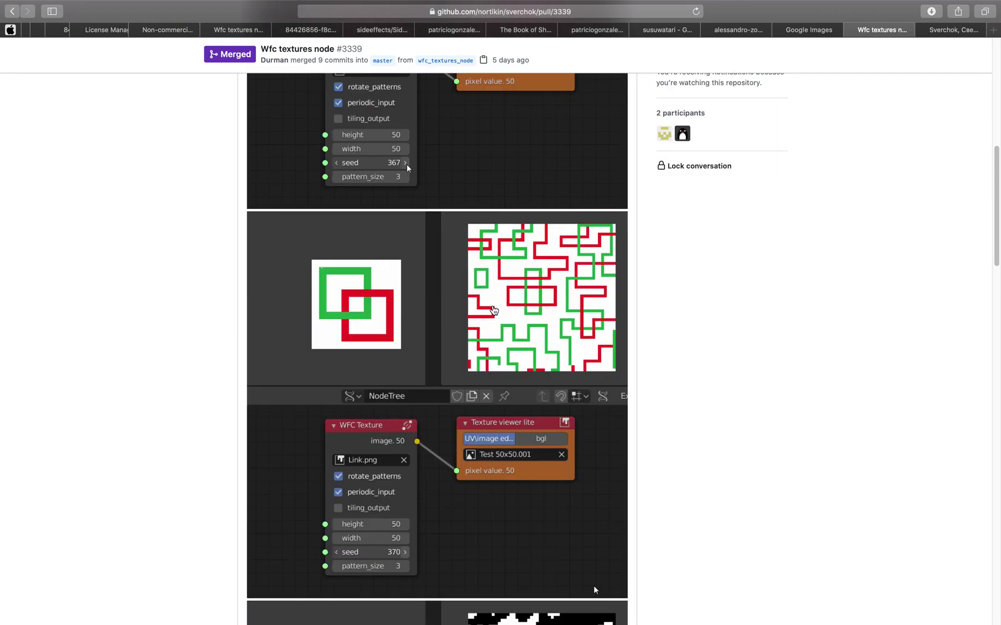
pyautogui.scroll(7, 427, 305)
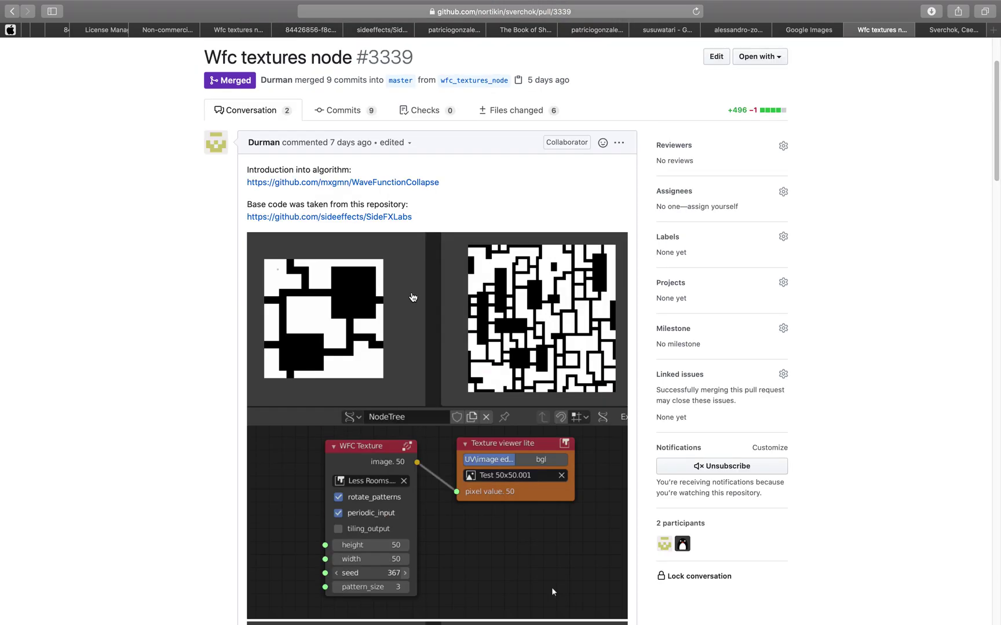
pyautogui.scroll(-6, 412, 297)
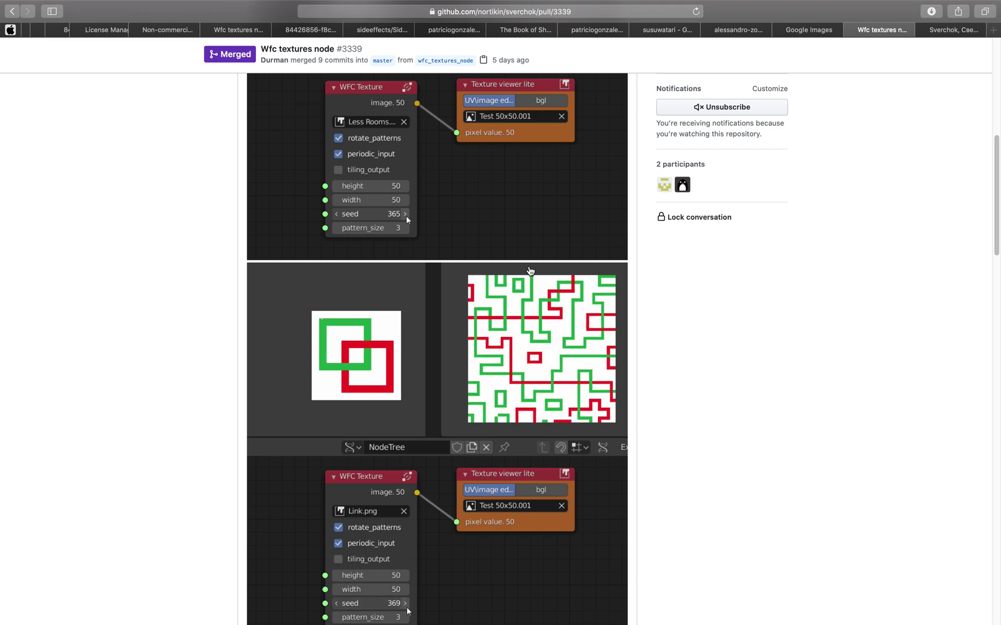
pyautogui.scroll(-2, 572, 244)
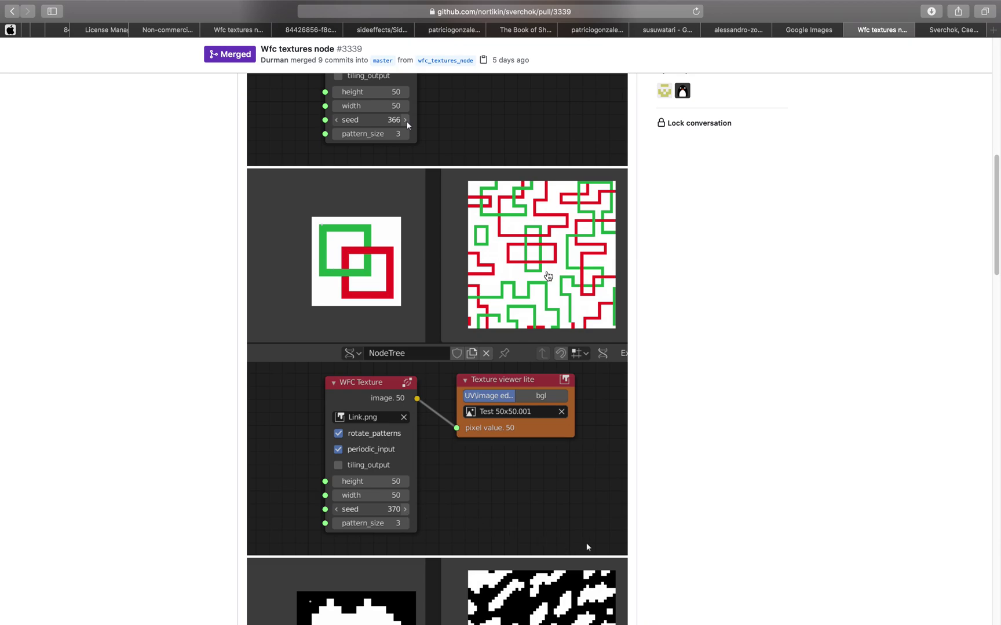
pyautogui.scroll(-5, 594, 545)
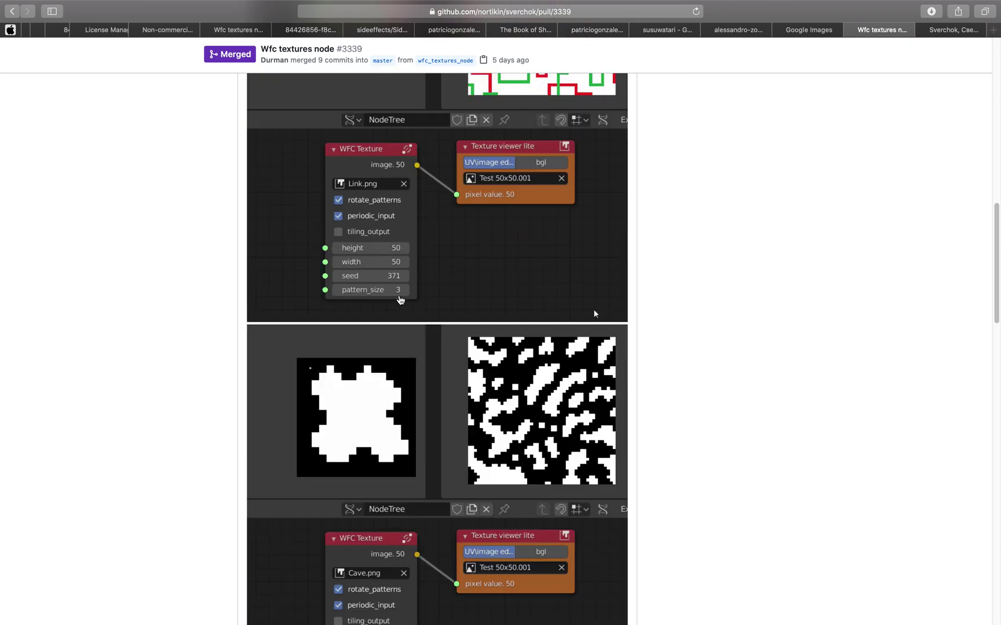
pyautogui.scroll(-1, 594, 314)
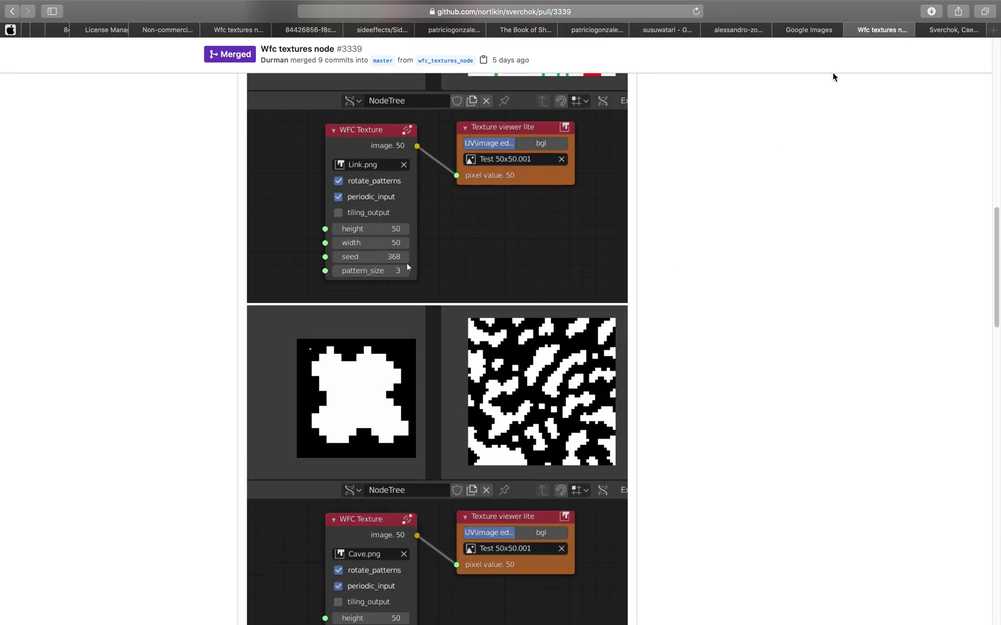
# Step: Search Google Images for wfc and look through the results for a sample image
pyautogui.click(801, 33)
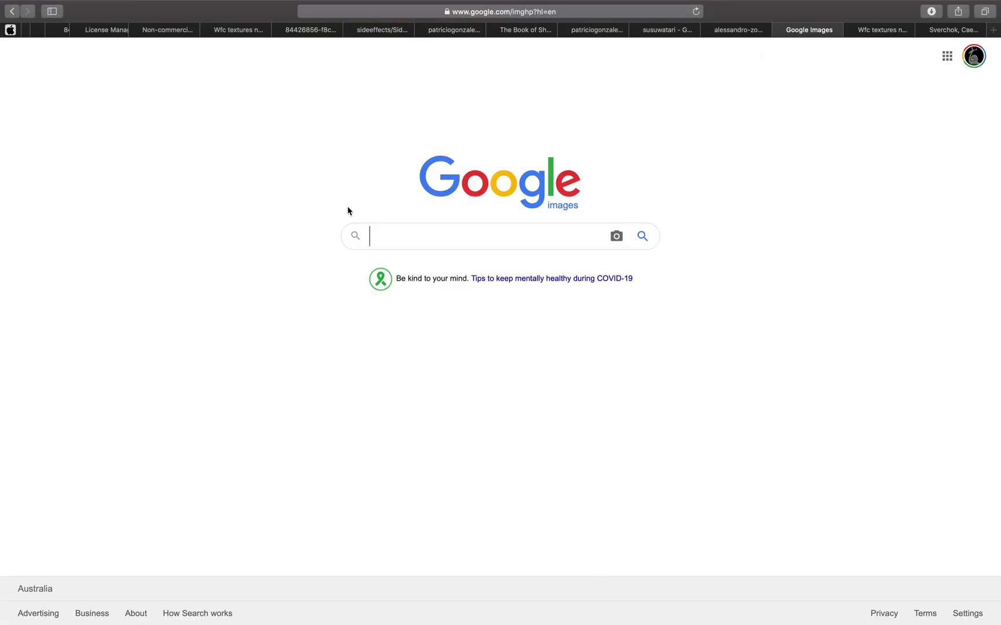
pyautogui.write('wfc')
pyautogui.press('Return')
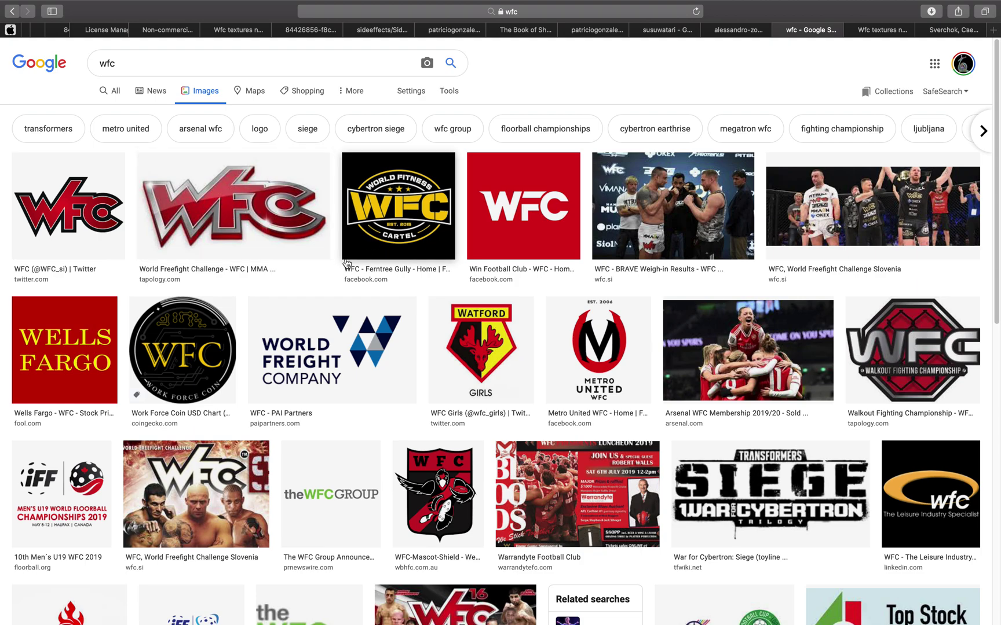
pyautogui.scroll(-5, 550, 404)
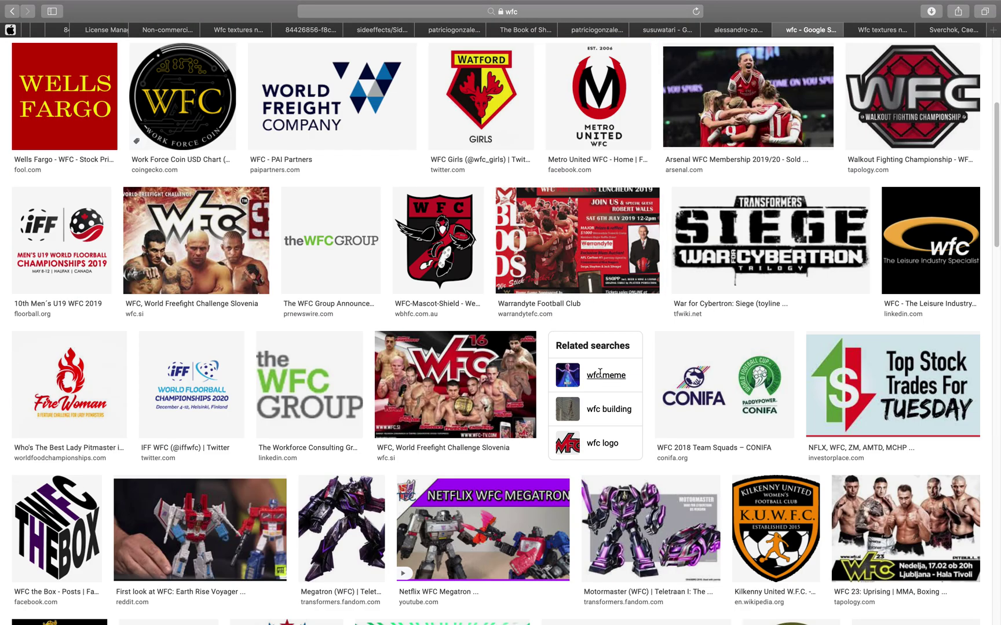
# Step: Search Google Images for wfc texture and look through the results for a sample image
pyautogui.scroll(5, 600, 372)
pyautogui.doubleClick(181, 62)
pyautogui.click(184, 65)
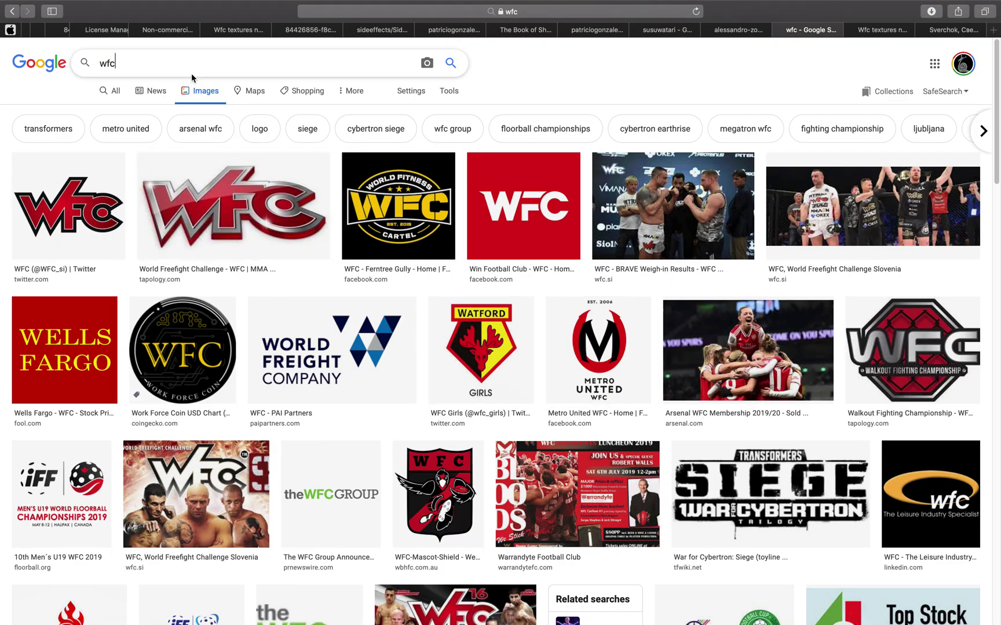
pyautogui.write('texture')
pyautogui.press('Return')
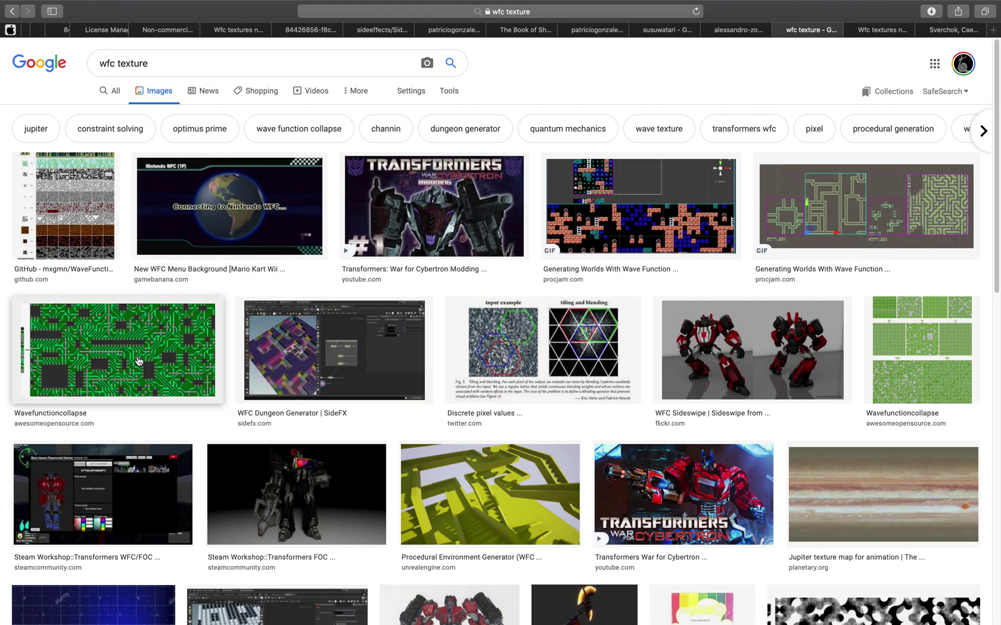
pyautogui.scroll(-1, 145, 354)
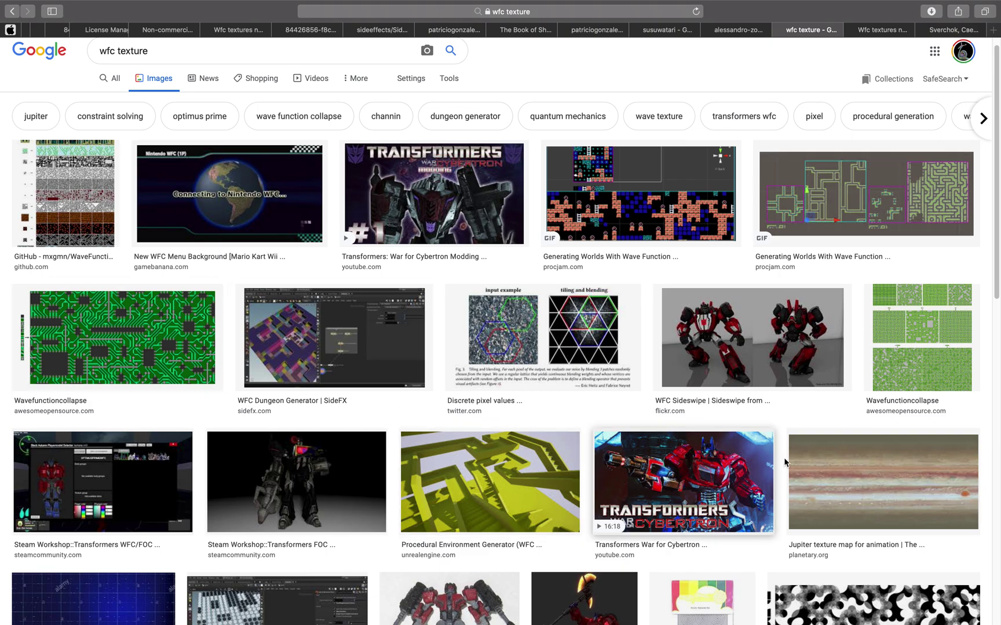
pyautogui.scroll(-5, 753, 463)
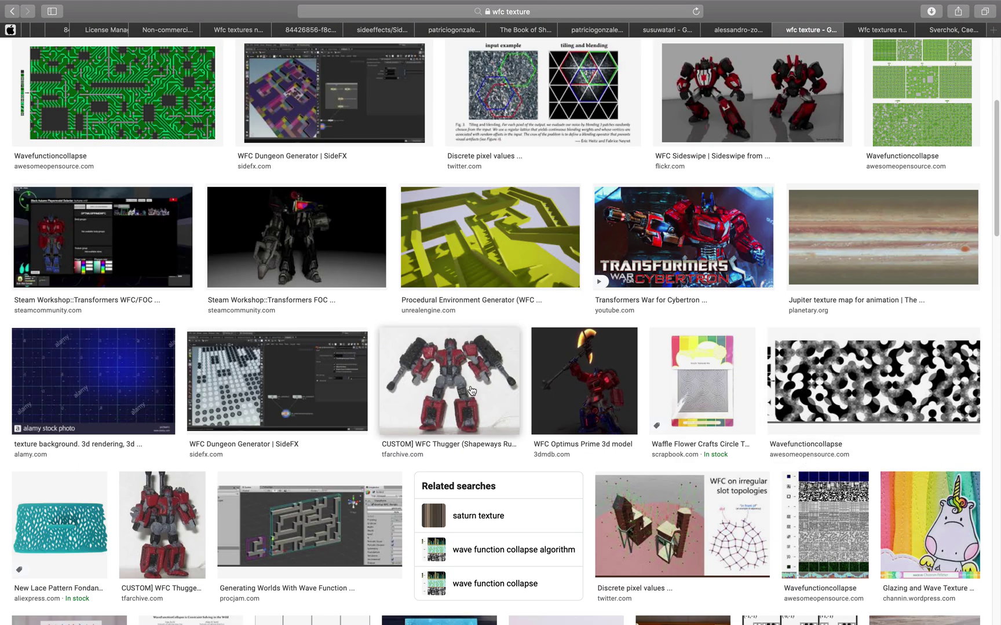
pyautogui.scroll(-5, 860, 381)
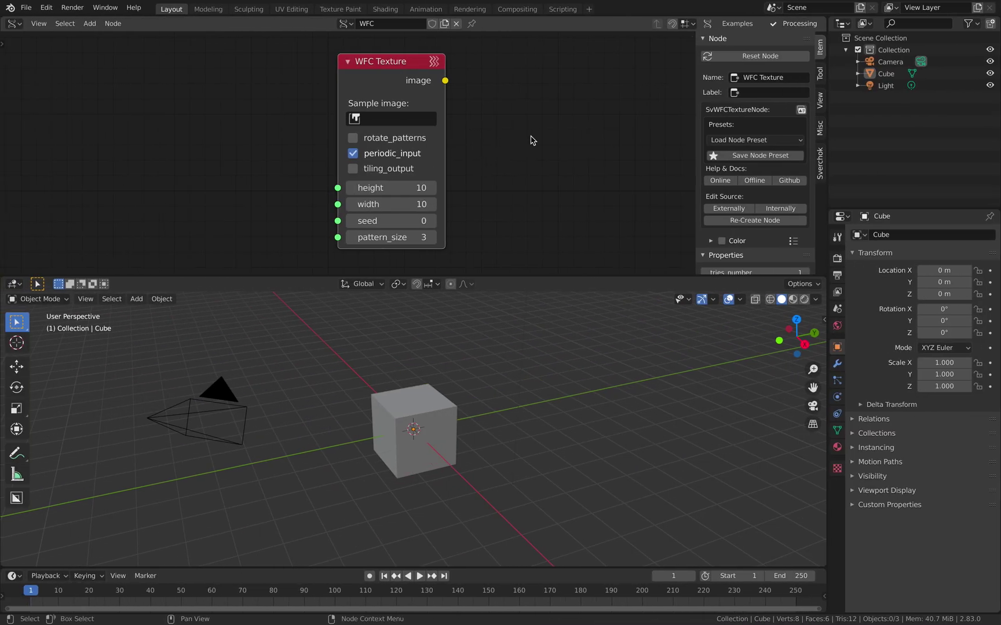
# Step: Switch to Blender and split the node editor into two side-by-side areas, keeping the WFC Texture node visible in the first
pyautogui.keyDown('ctrl'); pyautogui.hscroll(5, 400, 133); pyautogui.keyUp('ctrl')
pyautogui.moveTo(825, 19); pyautogui.dragTo(357, 87)
pyautogui.moveTo(113, 135); pyautogui.dragTo(169, 125, button='middle')
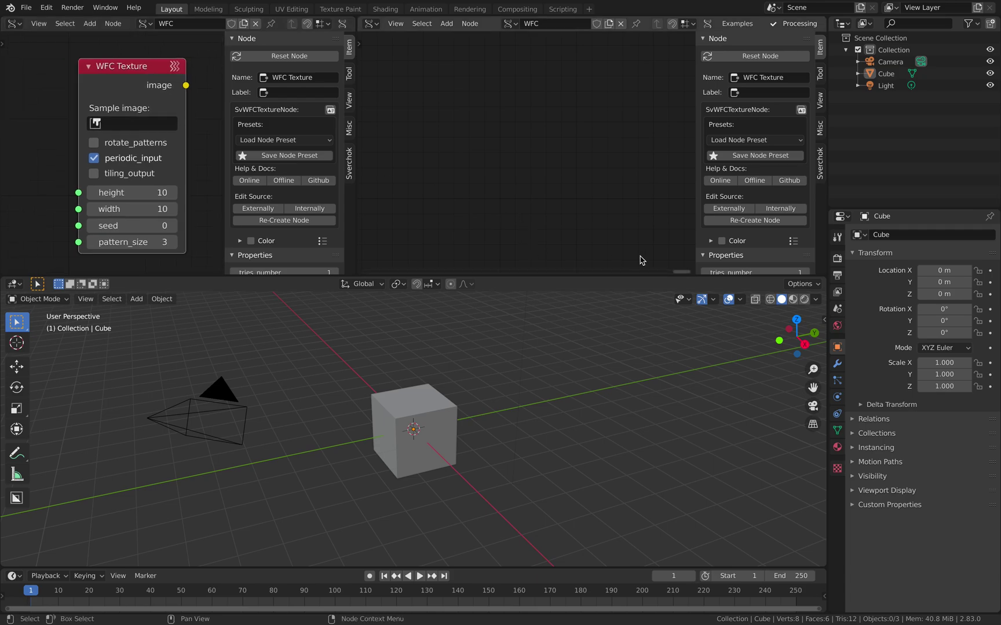
# Step: Switch to the browser and examine the sample images and node setups in the Wfc textures node pull request
pyautogui.hotkey('ctrl', 'Right')
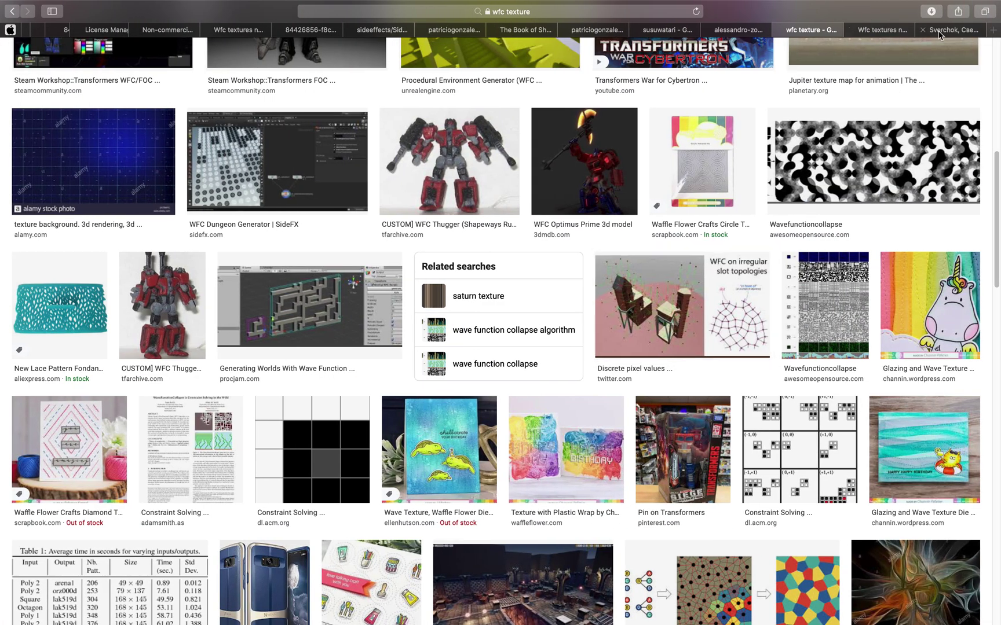
pyautogui.click(949, 30)
pyautogui.click(889, 30)
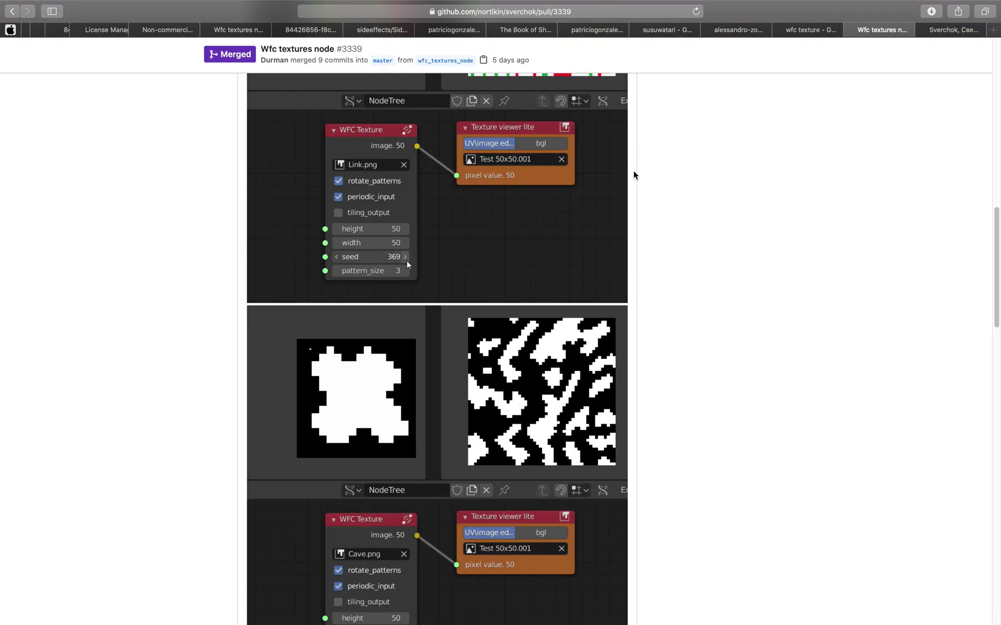
pyautogui.scroll(10, 634, 175)
pyautogui.scroll(-7, 552, 248)
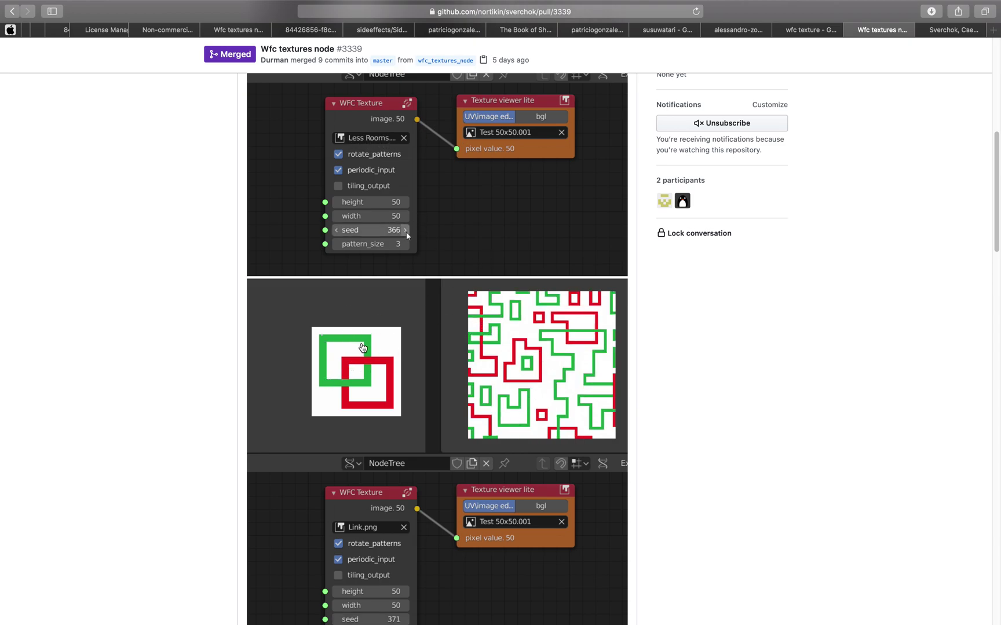
# Step: Switch to Blender, split the empty node editor again and turn the middle area into a wider Image Editor
pyautogui.hotkey('ctrl', 'Left')
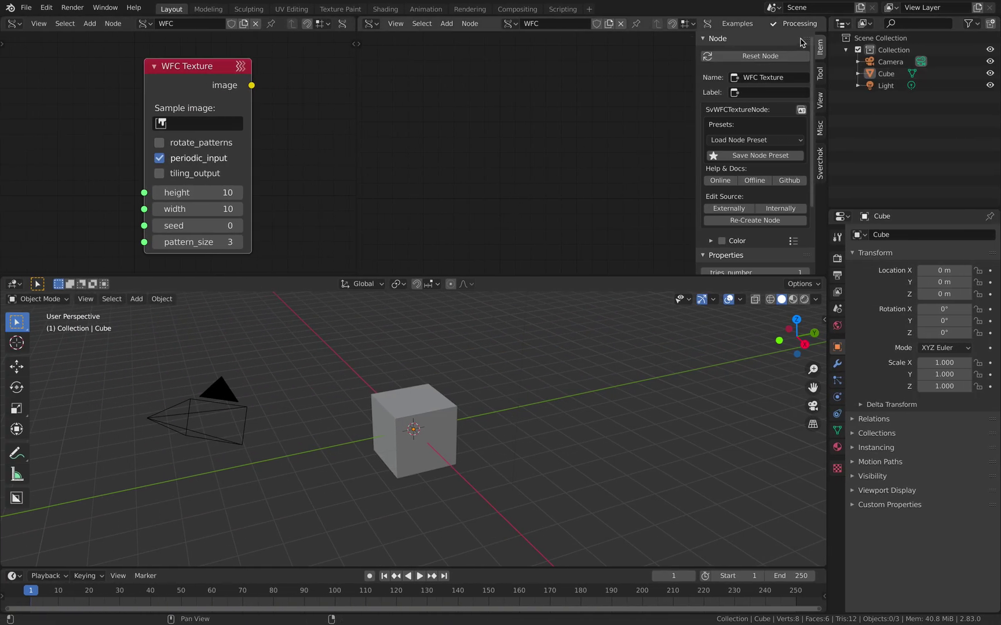
pyautogui.moveTo(825, 19); pyautogui.dragTo(449, 61)
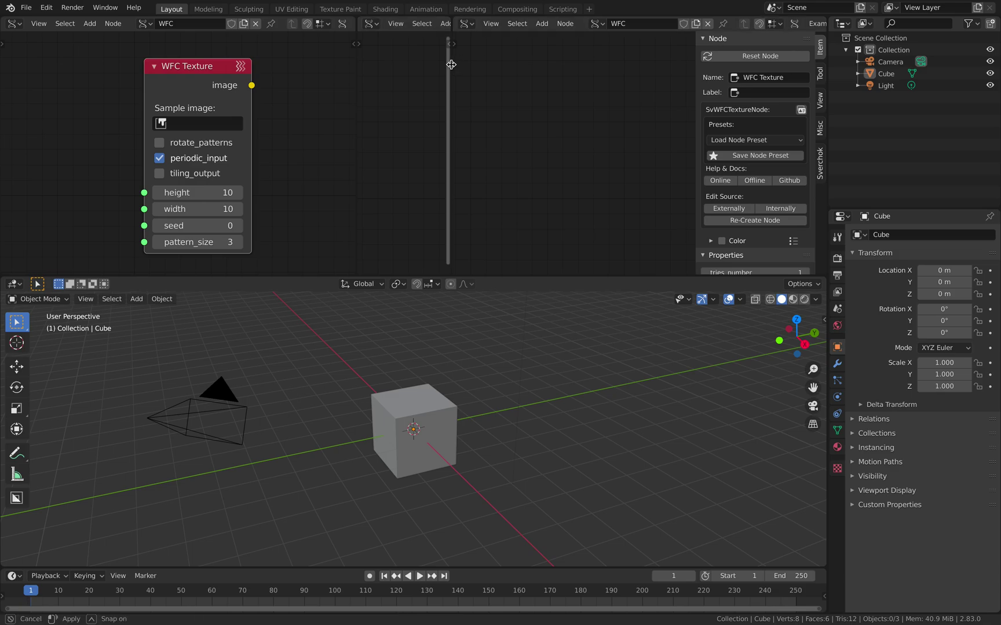
pyautogui.moveTo(449, 68); pyautogui.dragTo(597, 67)
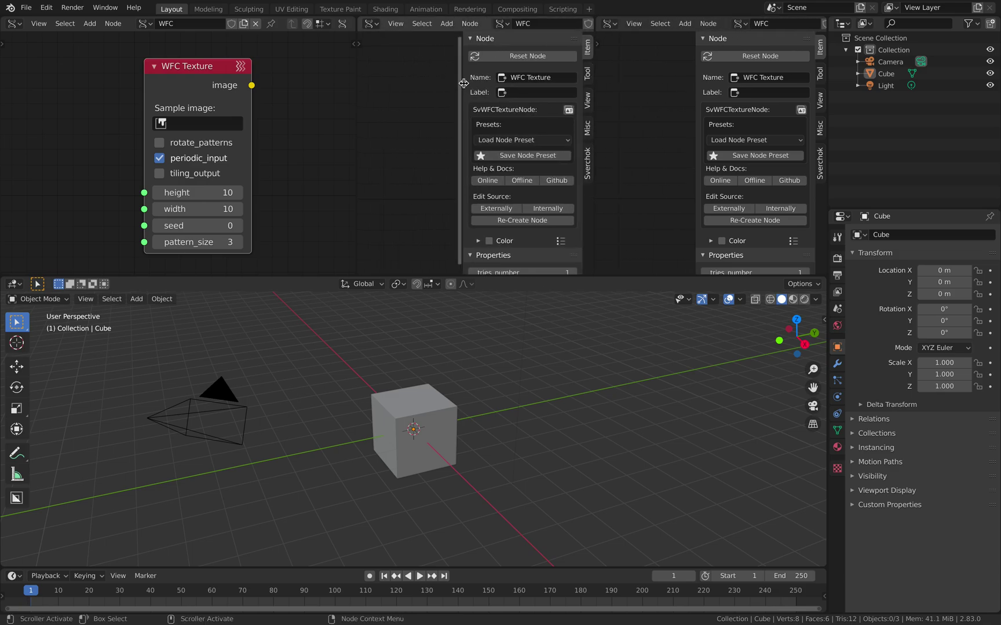
pyautogui.moveTo(463, 83); pyautogui.dragTo(666, 94)
pyautogui.click(371, 24)
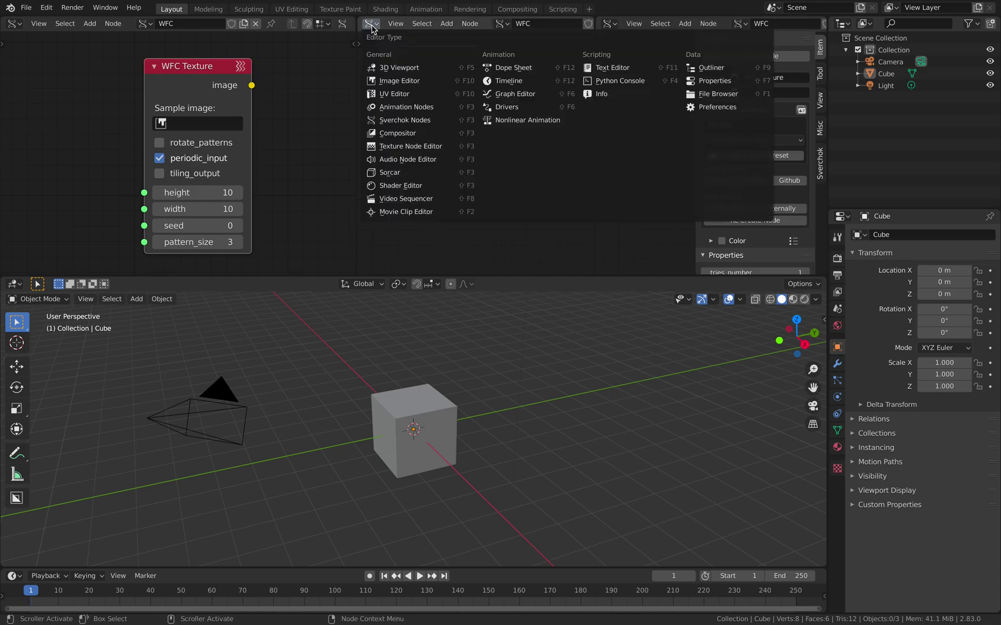
pyautogui.click(380, 81)
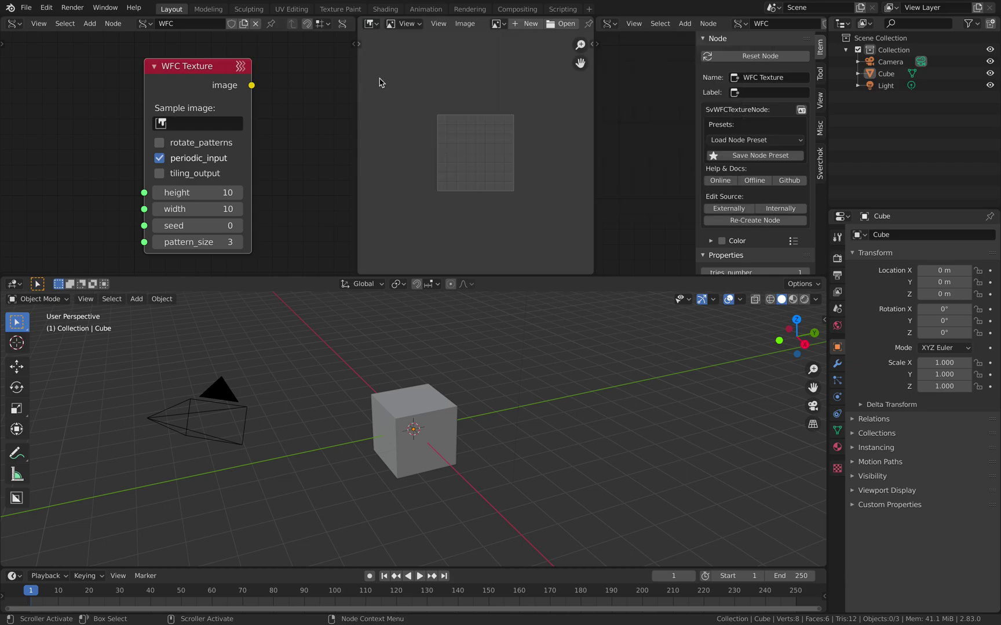
pyautogui.moveTo(595, 71); pyautogui.dragTo(672, 74)
pyautogui.scroll(3, 578, 89)
# Step: Create a new blank black image with a width and height of 16 px
pyautogui.click(523, 24)
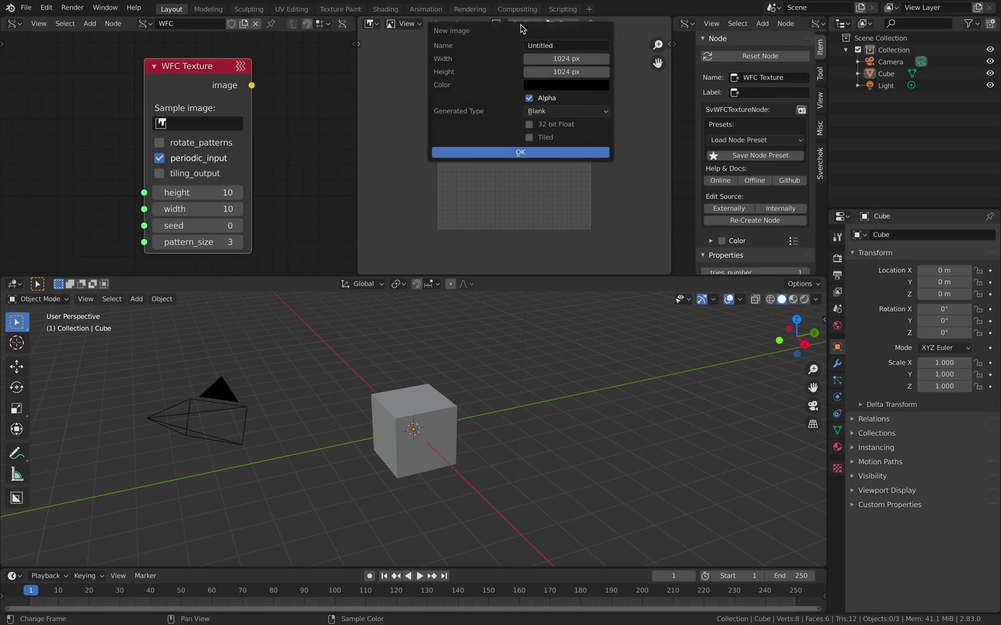
pyautogui.moveTo(550, 58); pyautogui.dragTo(551, 71)
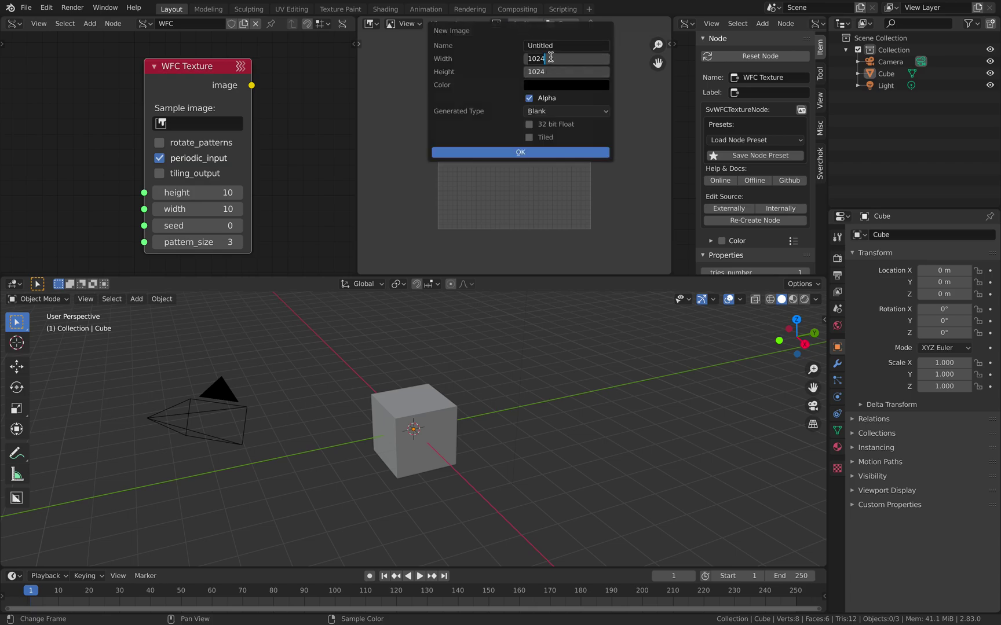
pyautogui.write('10')
pyautogui.press('Return')
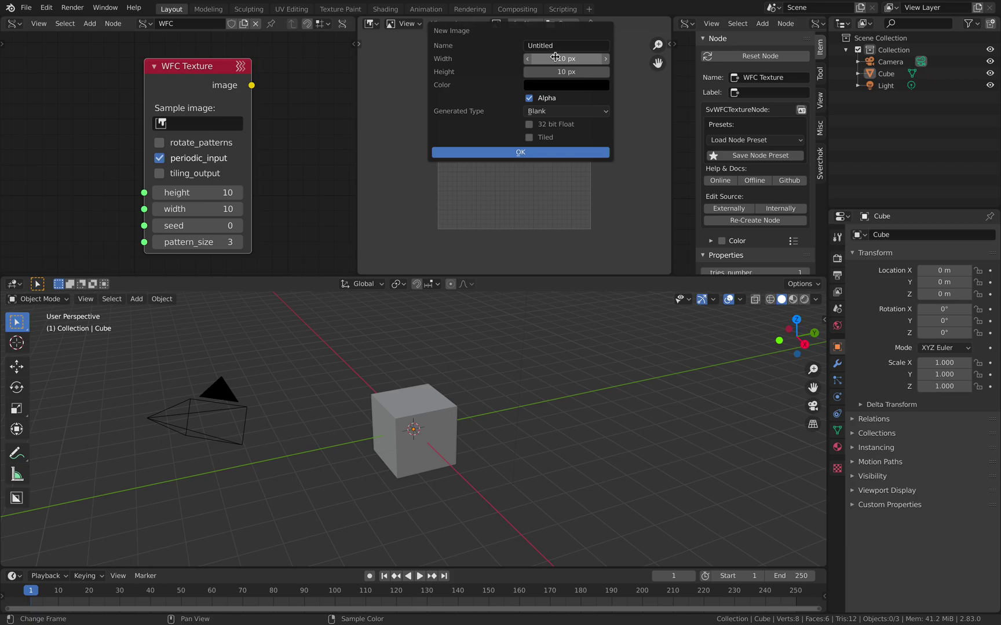
pyautogui.moveTo(555, 57); pyautogui.dragTo(554, 58)
pyautogui.write('6')
pyautogui.press('Return')
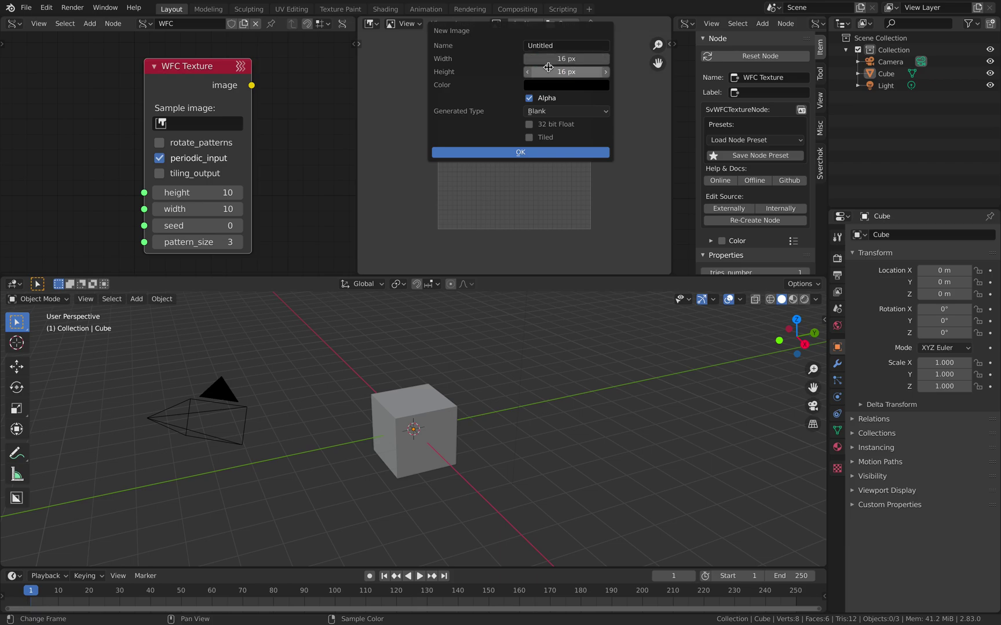
pyautogui.click(521, 152)
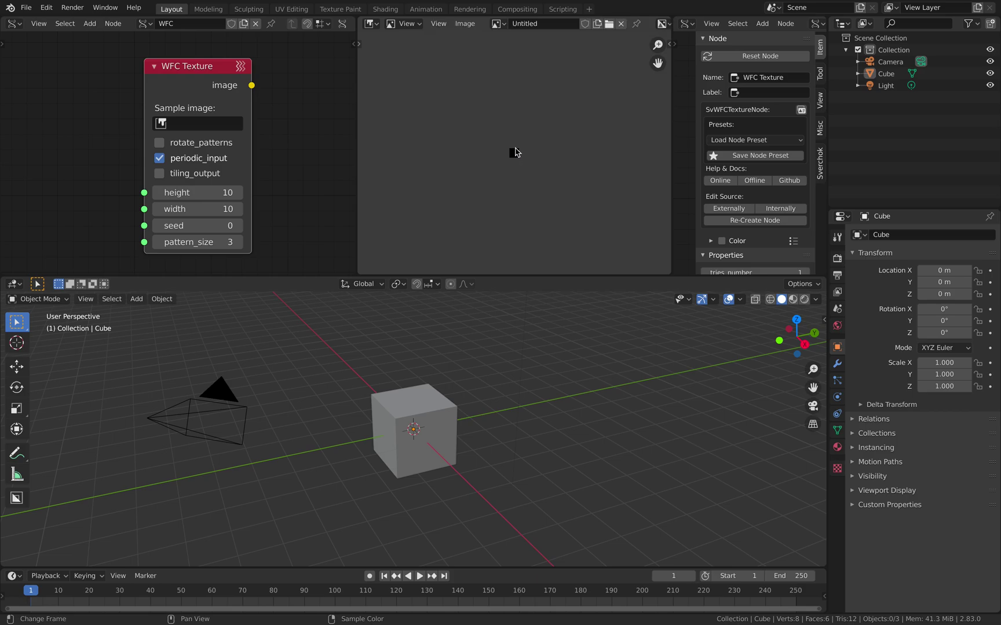
# Step: Widen the Image Editor further and show the new image's properties in its sidebar
pyautogui.scroll(10, 515, 152)
pyautogui.press('n')
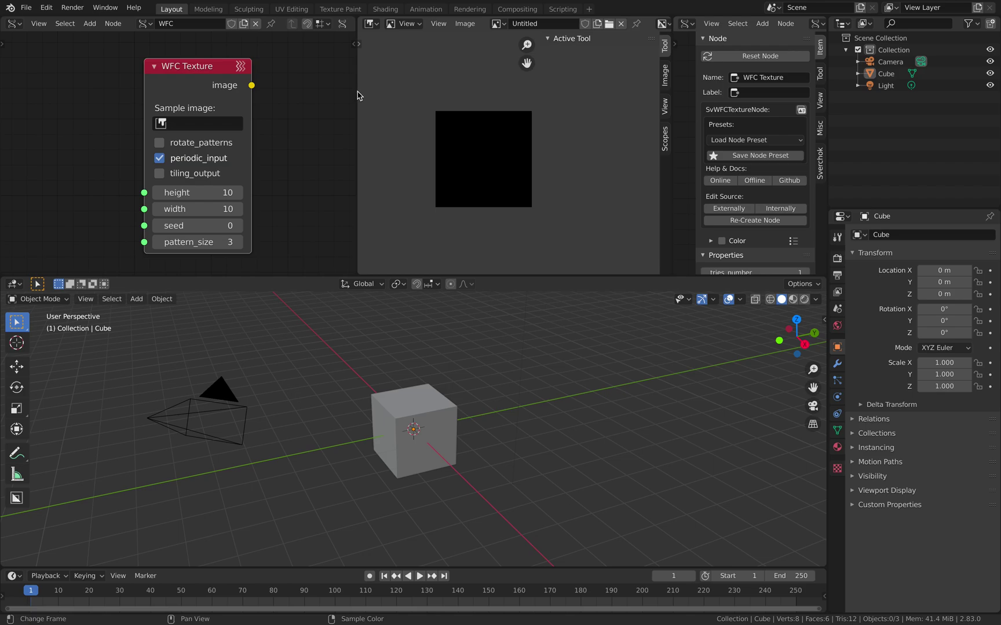
pyautogui.moveTo(358, 96); pyautogui.dragTo(324, 92)
pyautogui.click(665, 75)
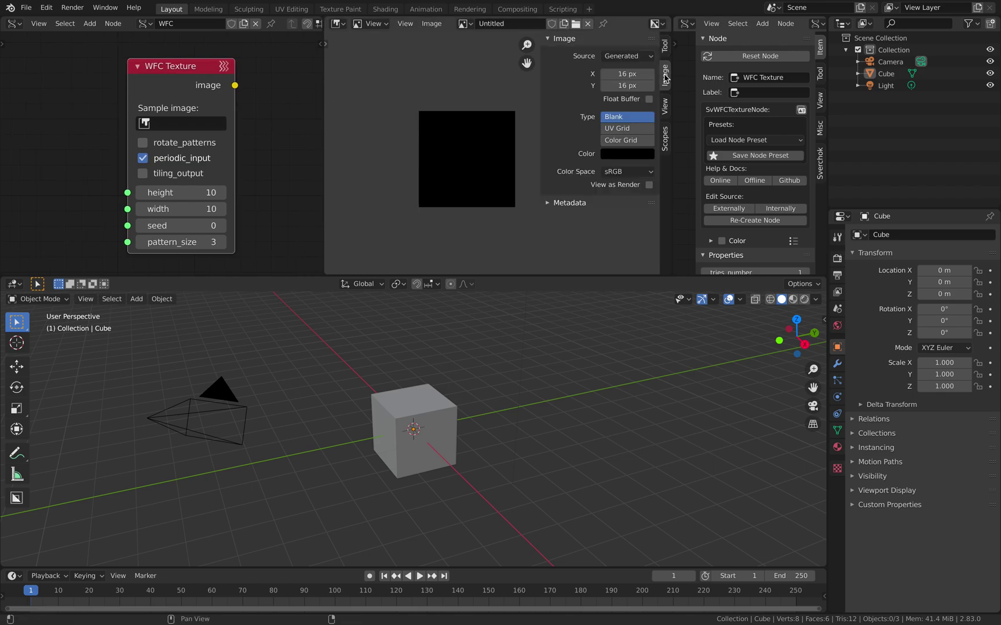
# Step: Change the Image Editor's mode from View to Paint
pyautogui.click(380, 25)
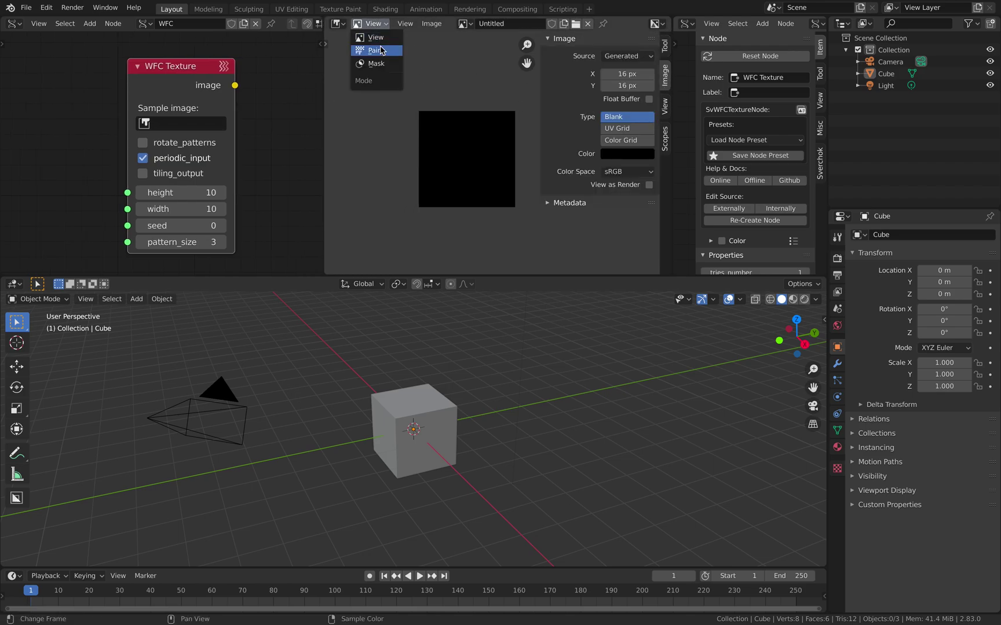
pyautogui.click(381, 51)
pyautogui.scroll(-8, 475, 124)
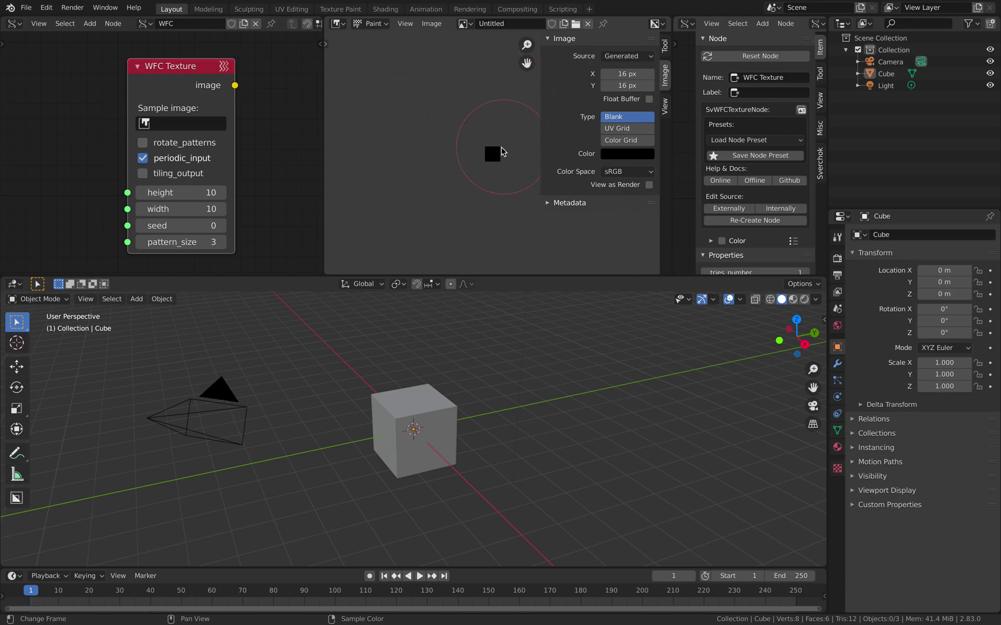
pyautogui.scroll(9, 498, 151)
pyautogui.scroll(-5, 481, 151)
# Step: Look through the brush, stroke, image and display settings of the Image Editor for the brush size options
pyautogui.click(665, 52)
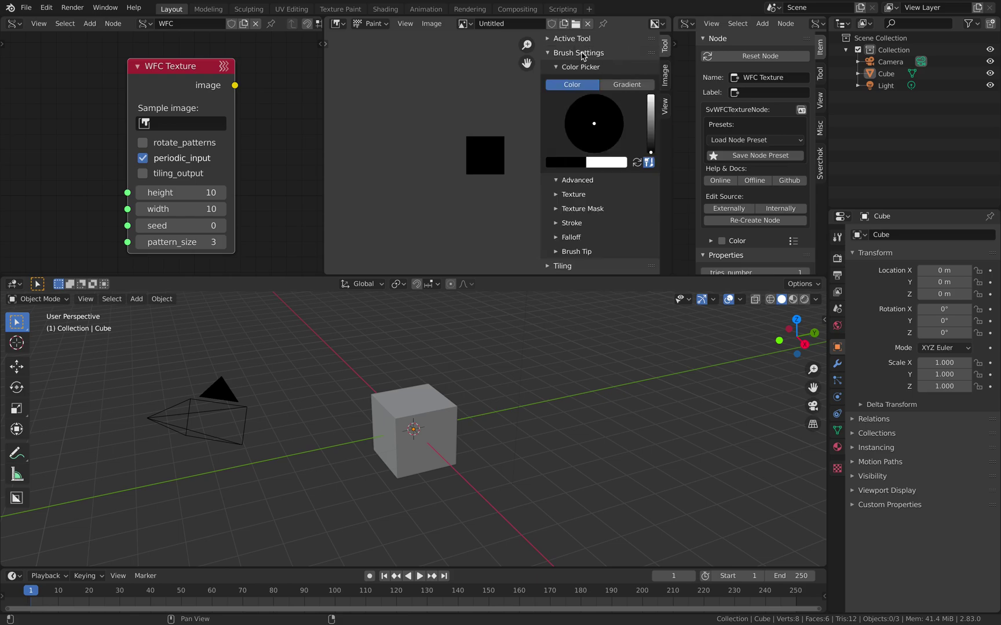
pyautogui.click(583, 52)
pyautogui.click(583, 53)
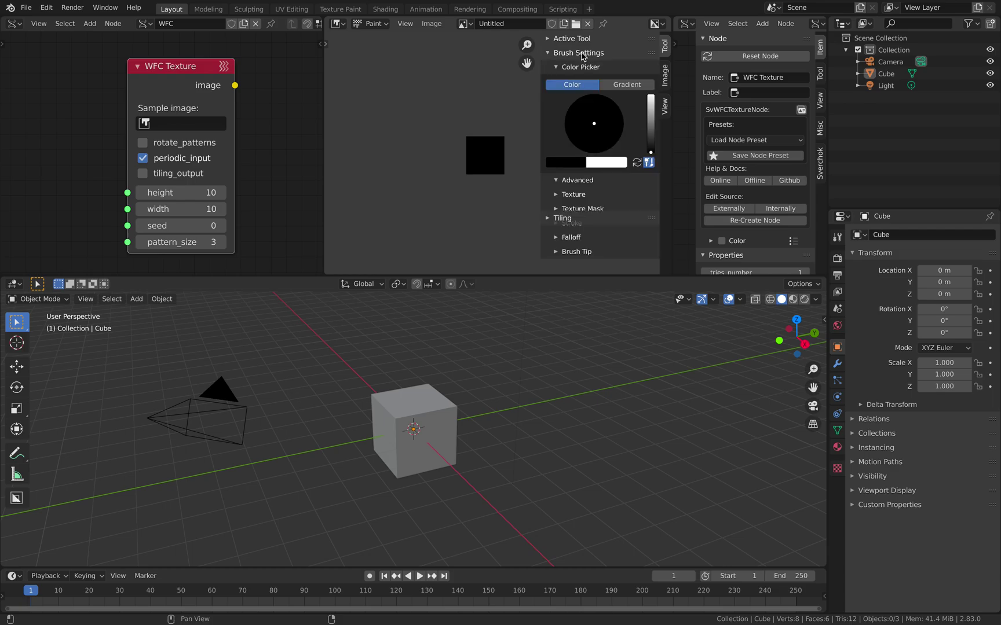
pyautogui.click(584, 194)
pyautogui.click(585, 195)
pyautogui.scroll(-1, 591, 272)
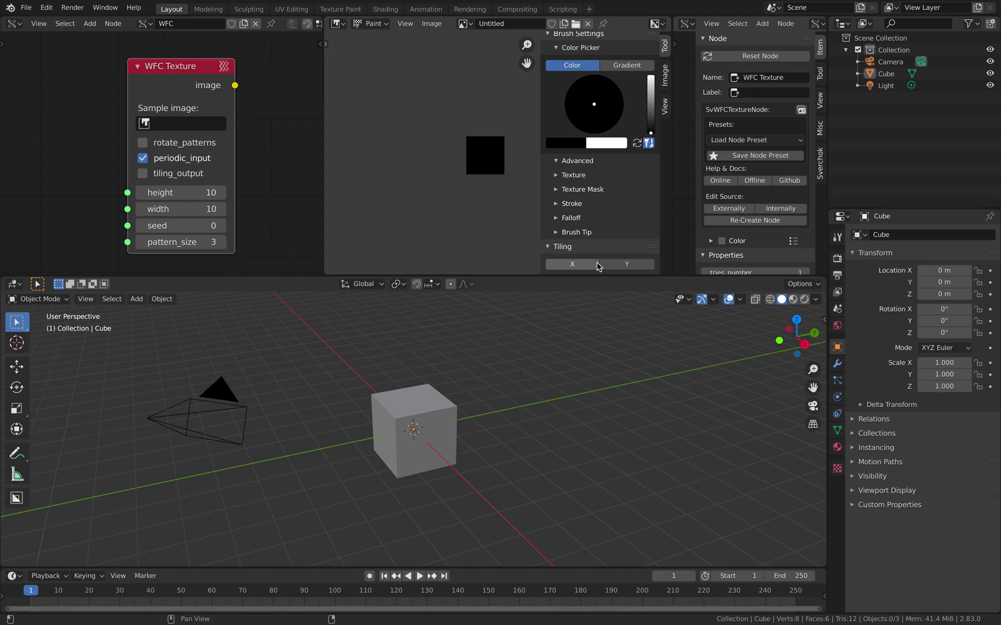
pyautogui.click(581, 206)
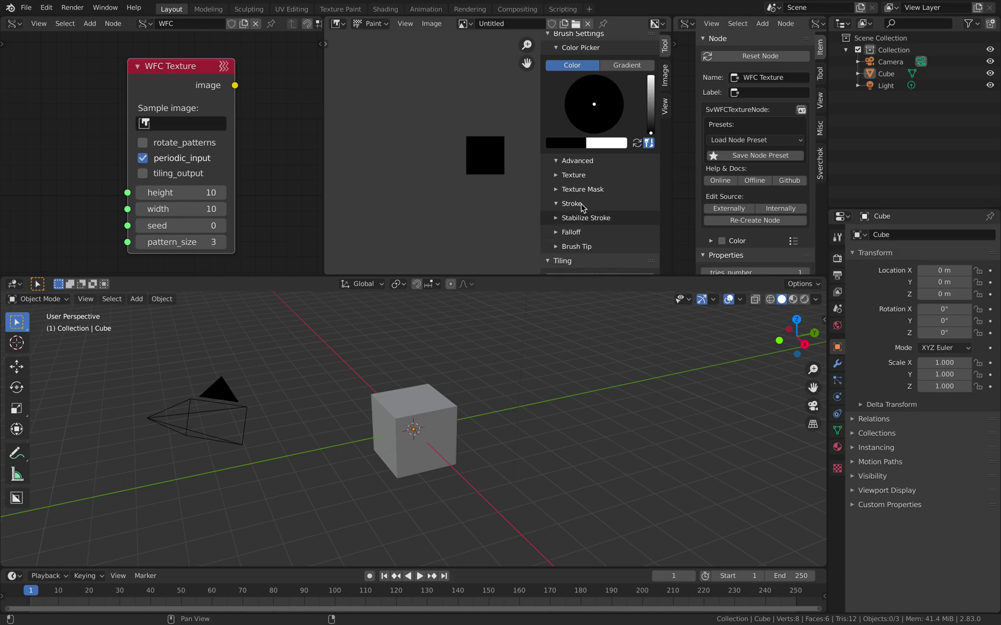
pyautogui.click(666, 75)
pyautogui.click(665, 105)
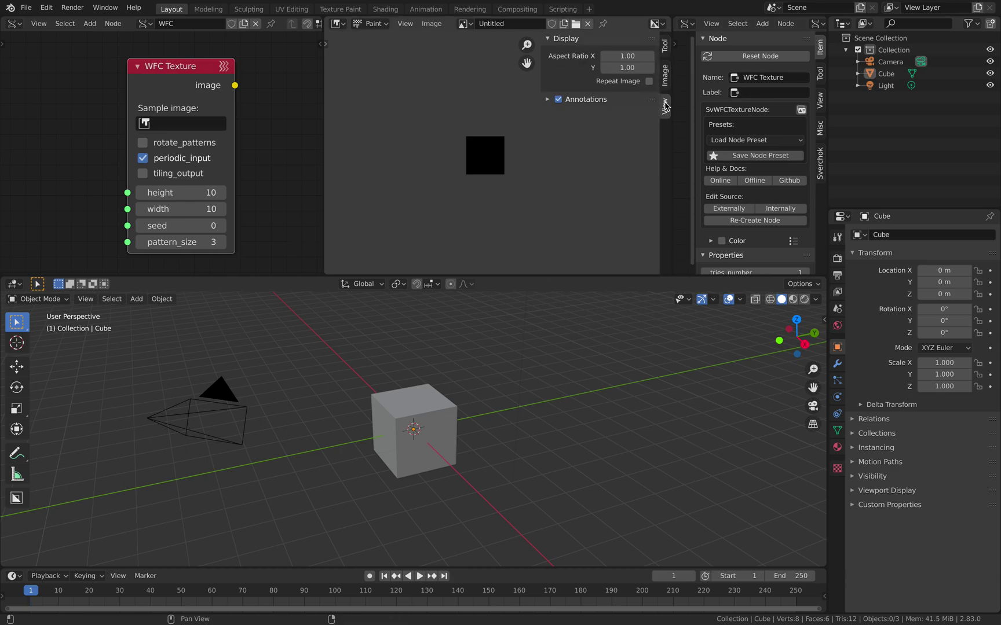
pyautogui.click(666, 50)
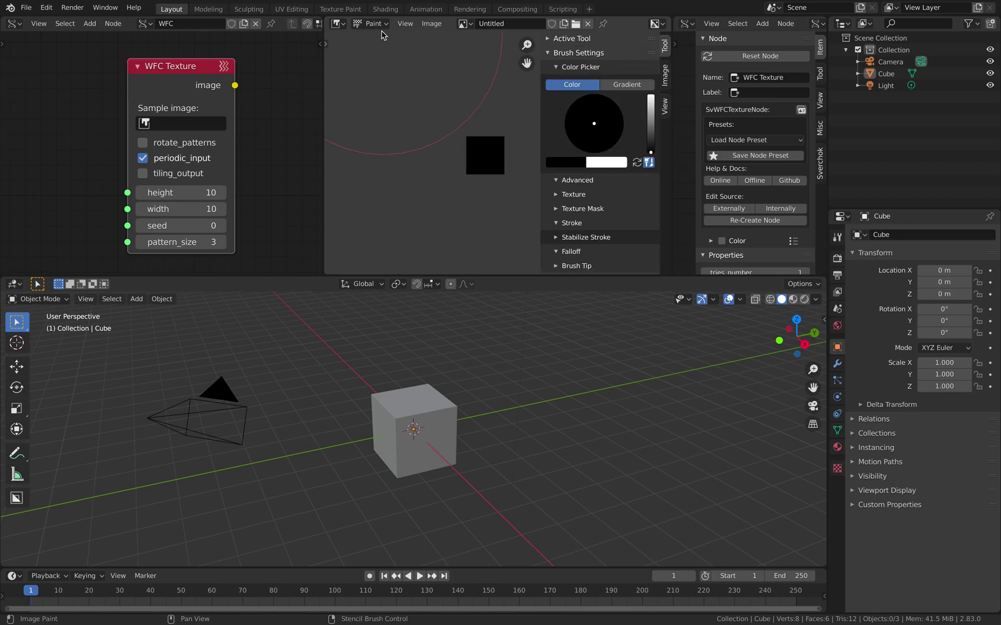
# Step: Show the painting tools and set the Draw brush's radius to 1 px
pyautogui.click(328, 43)
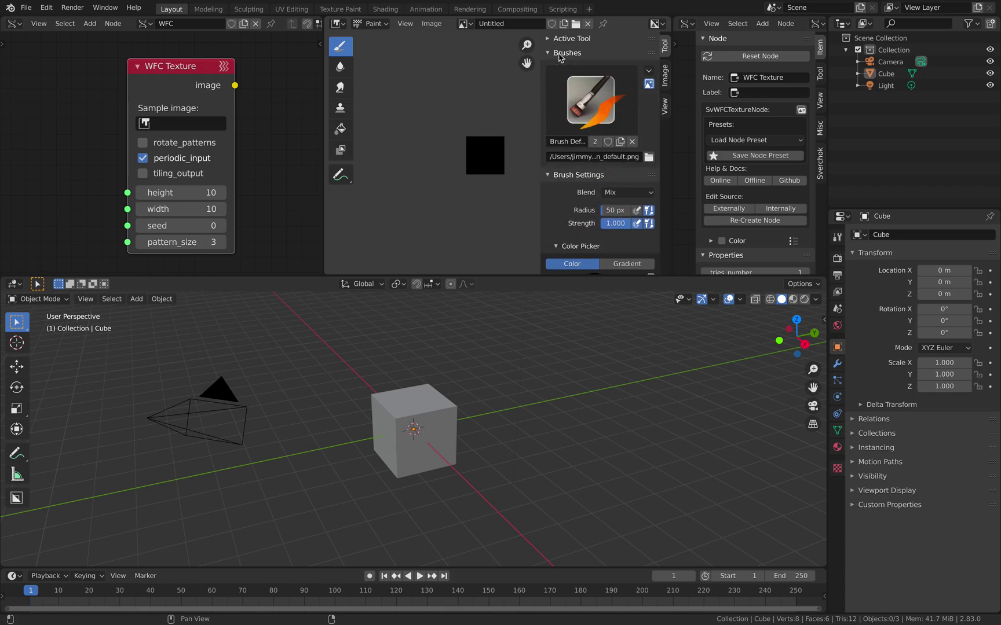
pyautogui.scroll(-2, 640, 151)
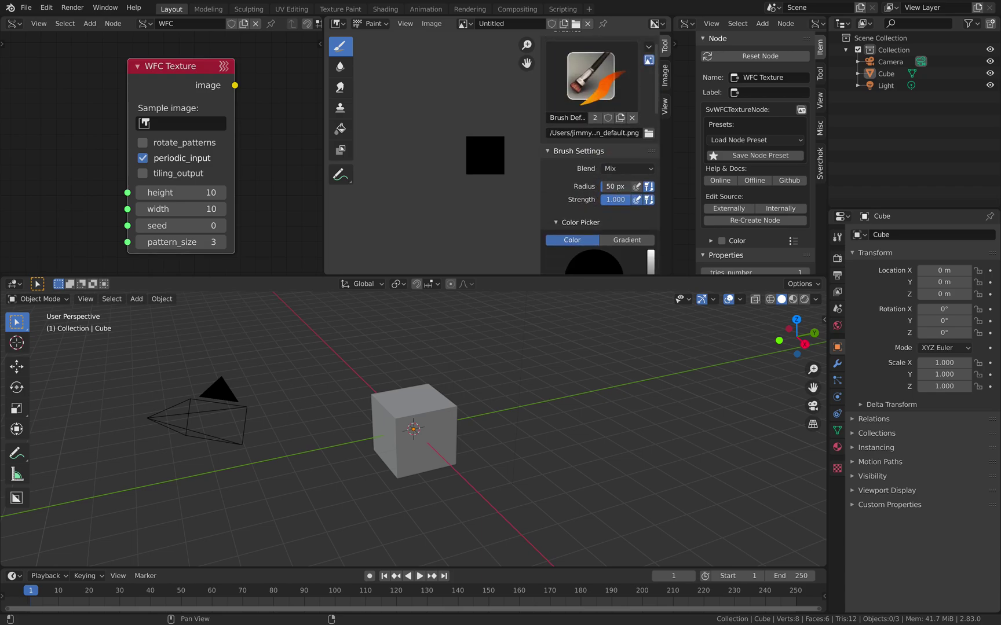
pyautogui.scroll(-6, 604, 205)
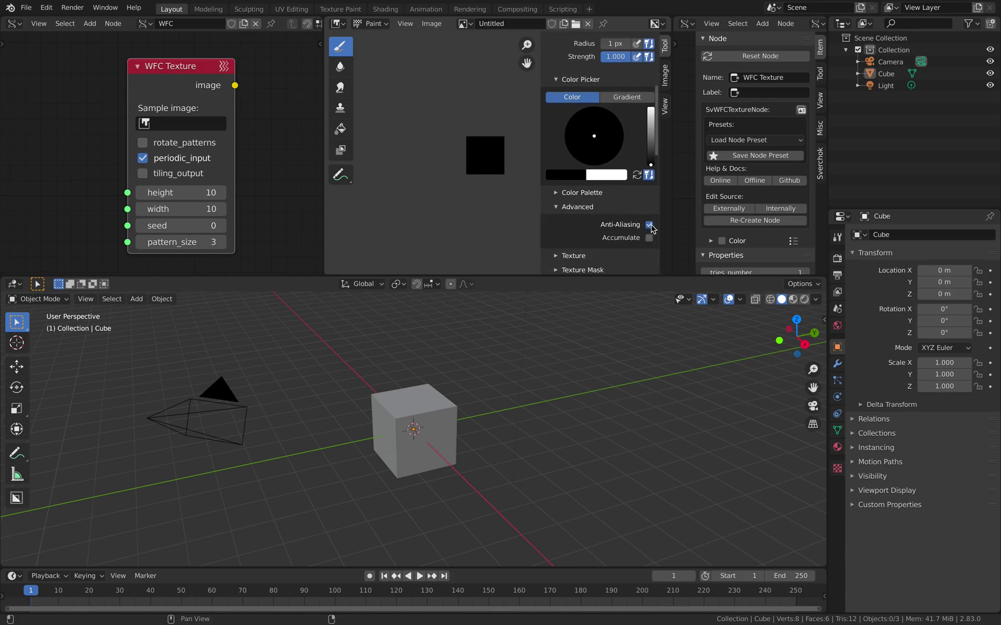
# Step: Test a brush dab on the black image and swap the brush colours to make white the primary colour
pyautogui.scroll(6, 446, 165)
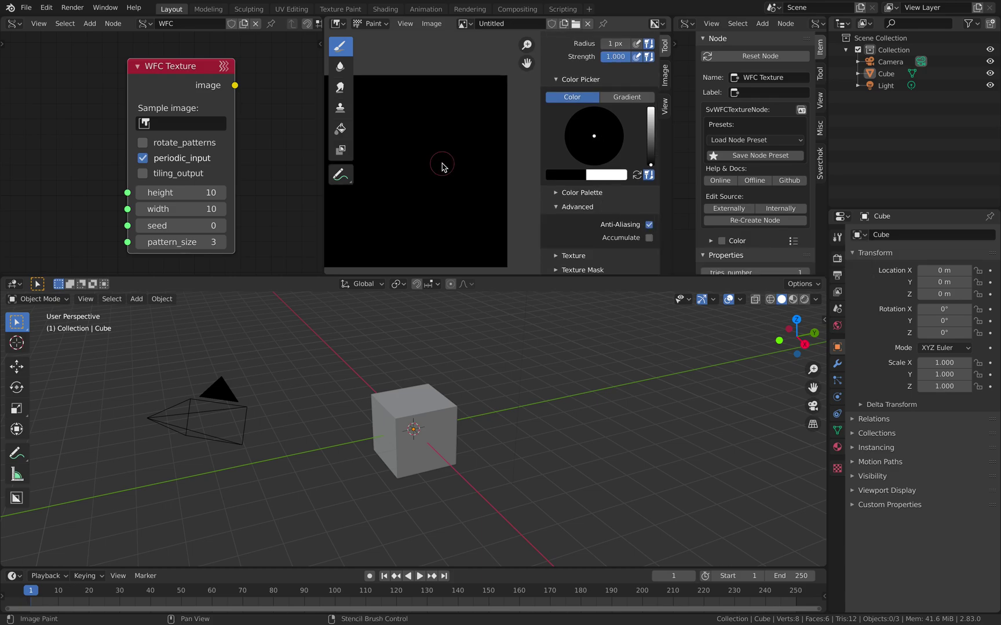
pyautogui.moveTo(440, 116); pyautogui.dragTo(461, 128, button='middle')
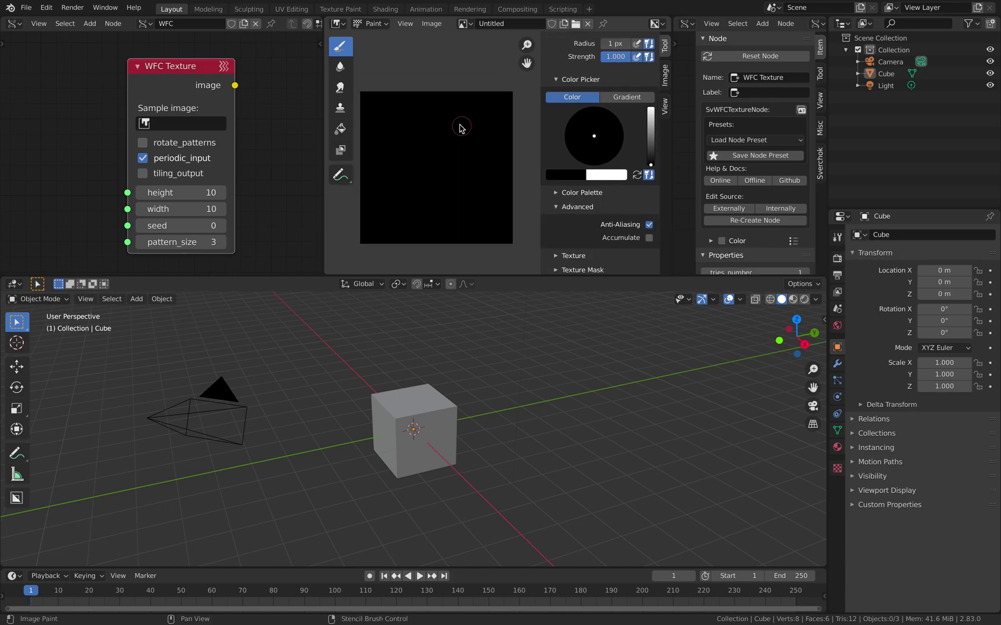
pyautogui.click(452, 170)
pyautogui.click(636, 174)
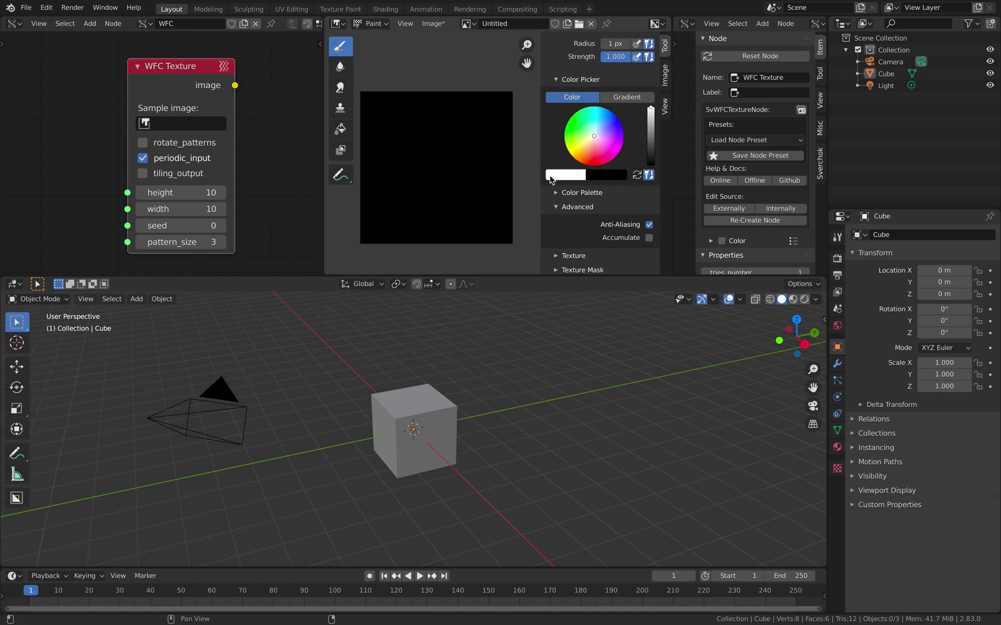
# Step: Paint a trial white stroke down the black image with a short branch up to its upper edge
pyautogui.moveTo(395, 109)
pyautogui.mouseDown()
pyautogui.moveTo(405, 126)
pyautogui.moveTo(436, 134)
pyautogui.moveTo(434, 166)
pyautogui.moveTo(458, 216)
pyautogui.mouseUp()
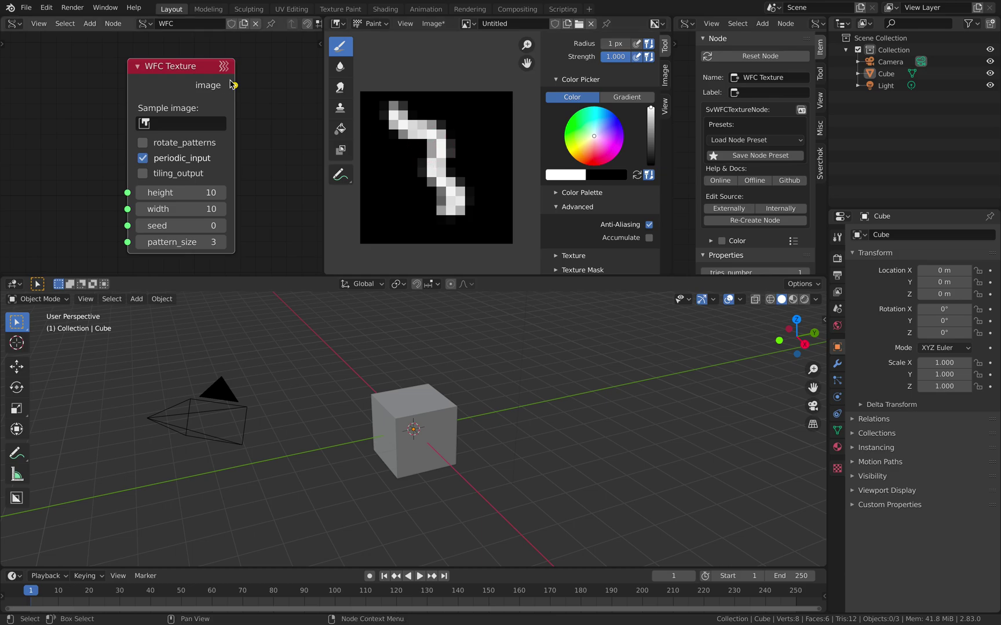
pyautogui.moveTo(435, 128); pyautogui.dragTo(441, 104)
pyautogui.moveTo(442, 104); pyautogui.dragTo(446, 113, button='middle')
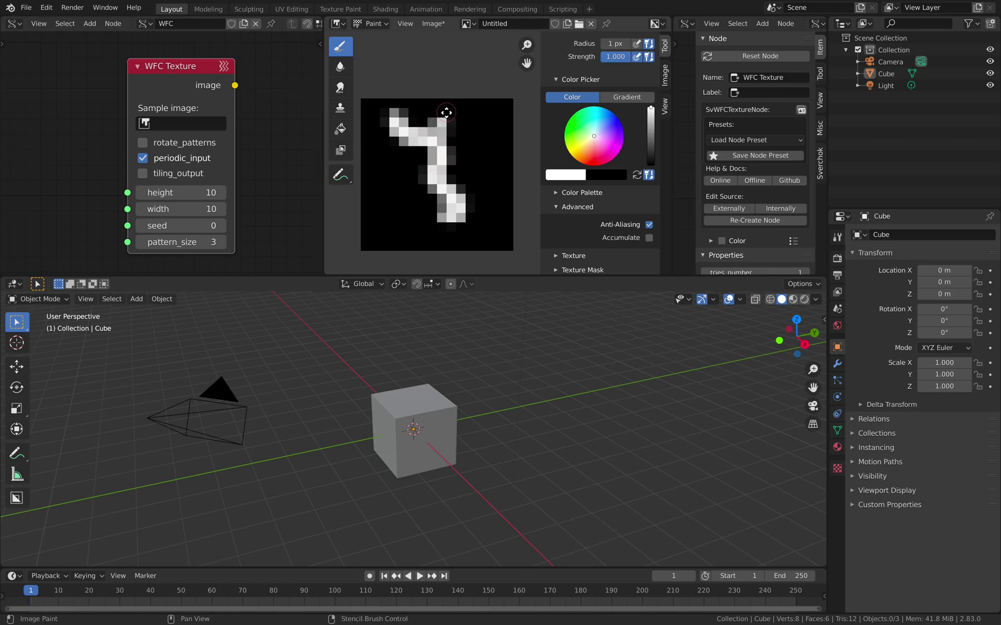
# Step: Set the brush colour to black and paint over the white strokes on the image
pyautogui.moveTo(650, 151); pyautogui.dragTo(651, 168)
pyautogui.scroll(-3, 440, 151)
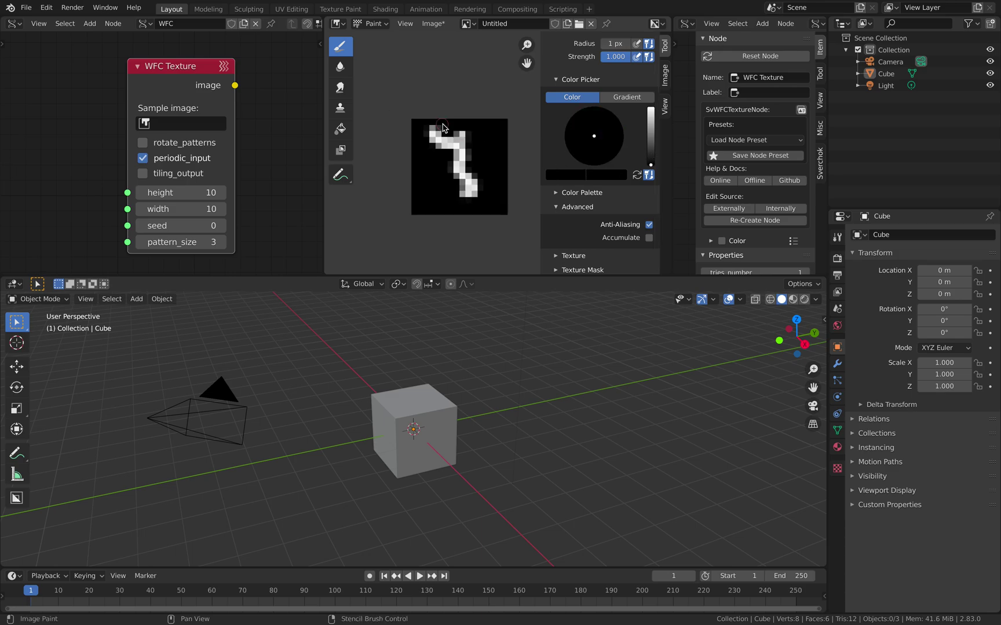
pyautogui.scroll(-3, 429, 138)
pyautogui.moveTo(472, 127); pyautogui.dragTo(486, 176)
pyautogui.scroll(5, 488, 170)
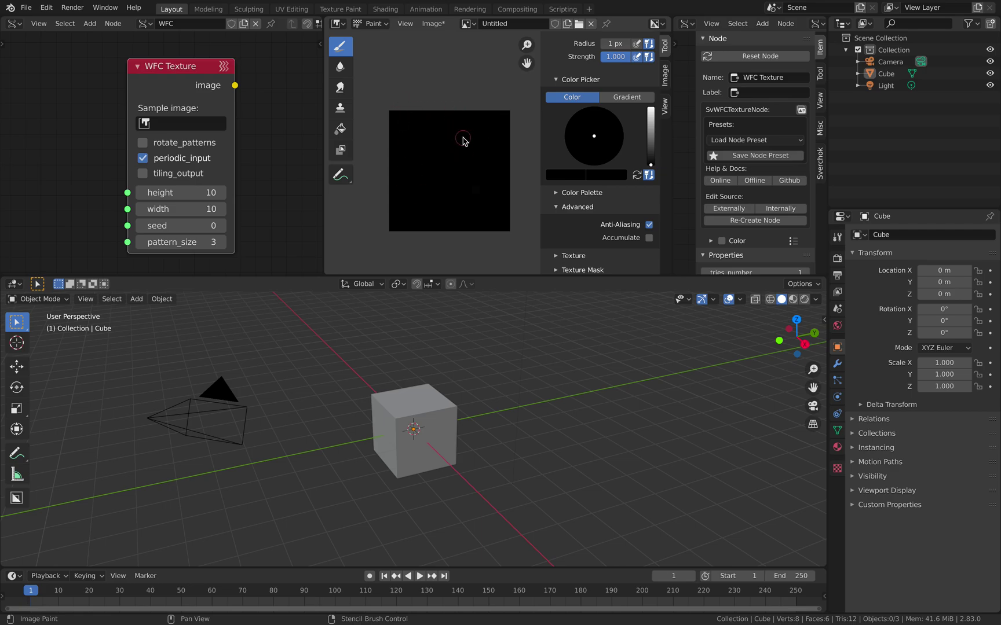
# Step: Set the brush colour to white and turn off Anti-Aliasing, testing it with one curved stroke that is undone
pyautogui.moveTo(651, 148); pyautogui.dragTo(650, 105)
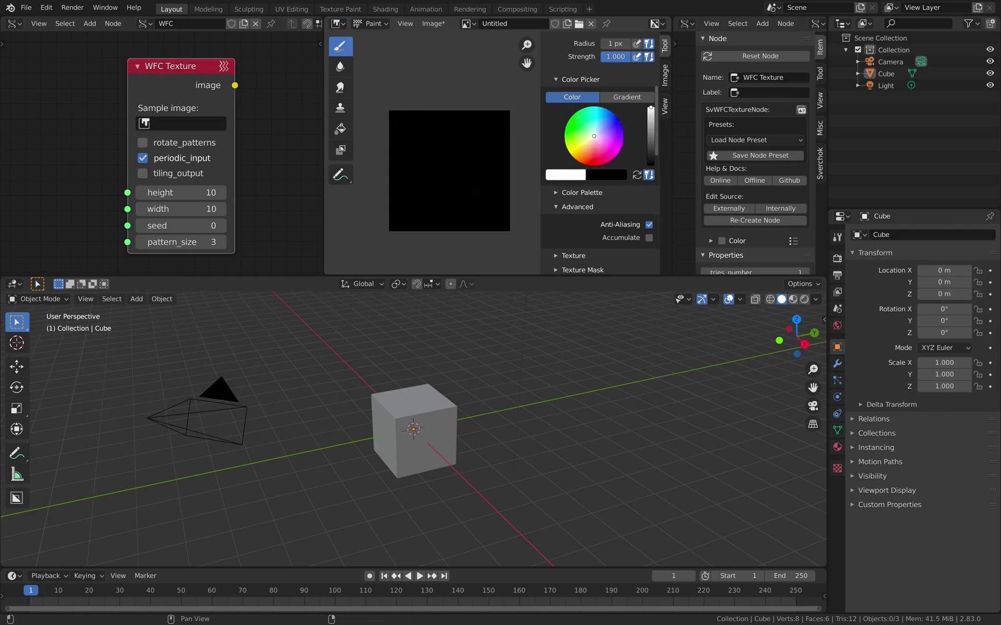
pyautogui.click(649, 226)
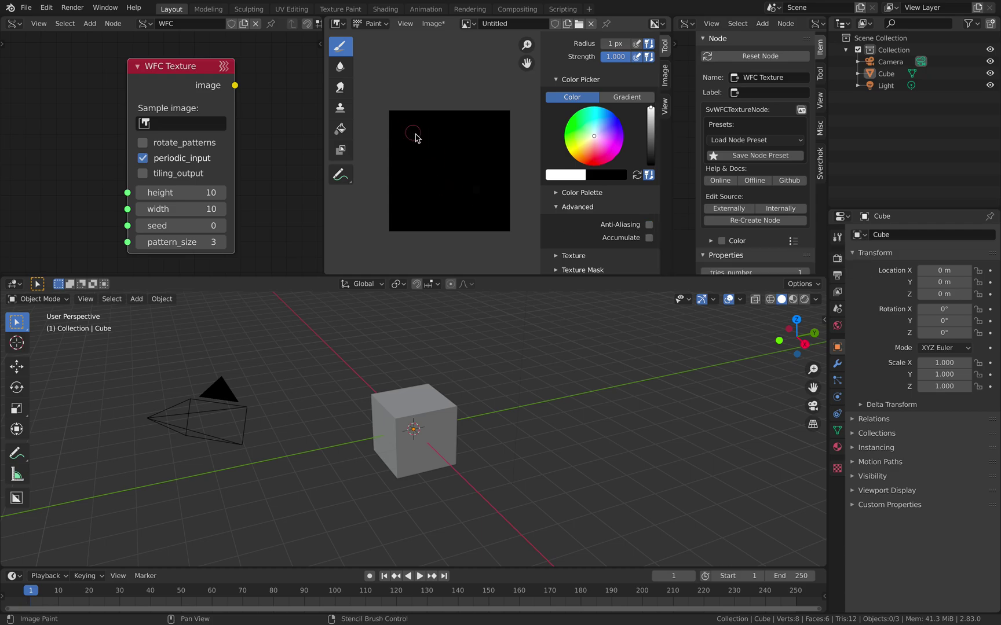
pyautogui.moveTo(431, 151)
pyautogui.mouseDown()
pyautogui.moveTo(415, 164)
pyautogui.moveTo(448, 197)
pyautogui.moveTo(481, 180)
pyautogui.mouseUp()
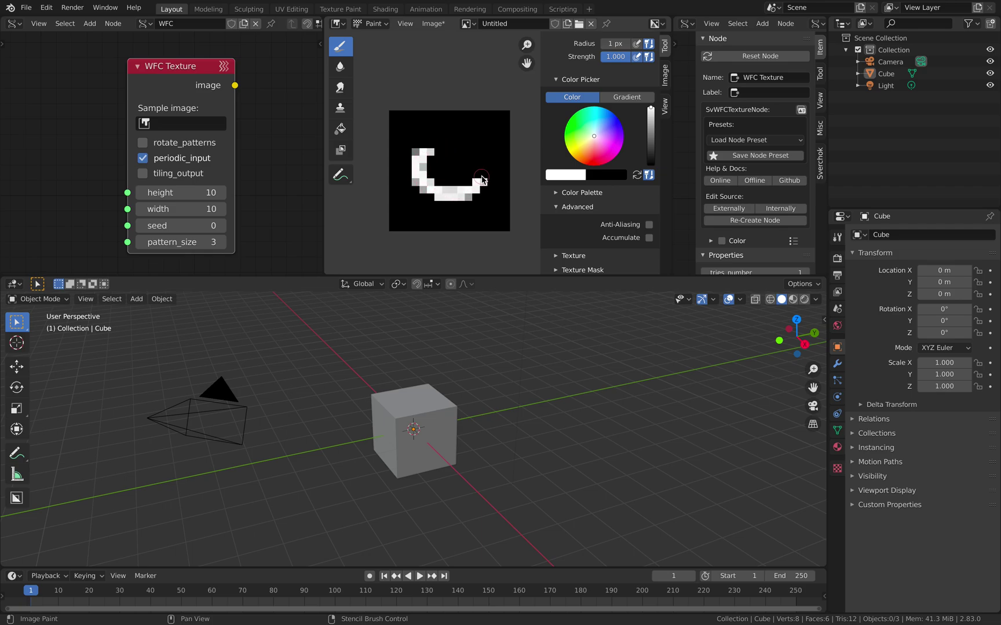
pyautogui.hotkey('ctrl', 'z')
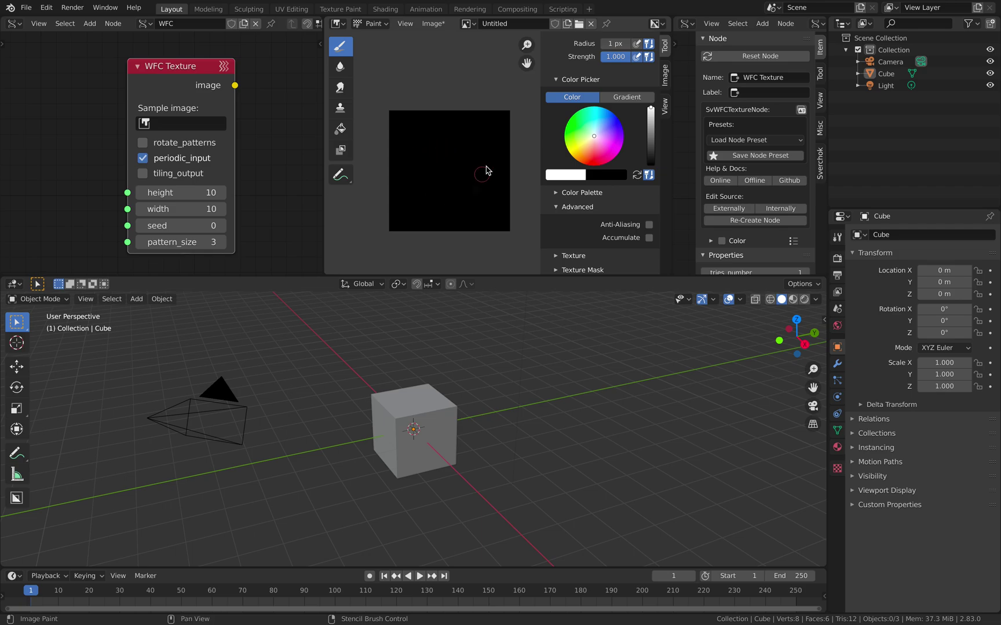
# Step: Set the Draw brush's falloff curve preset to Constant
pyautogui.scroll(-10, 602, 222)
pyautogui.scroll(-4, 602, 221)
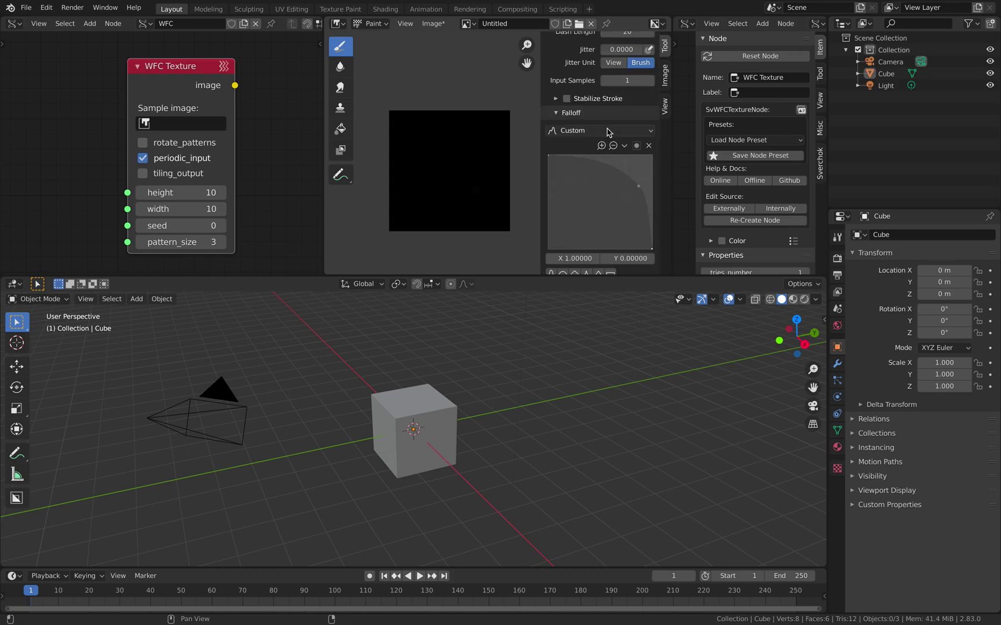
pyautogui.click(610, 131)
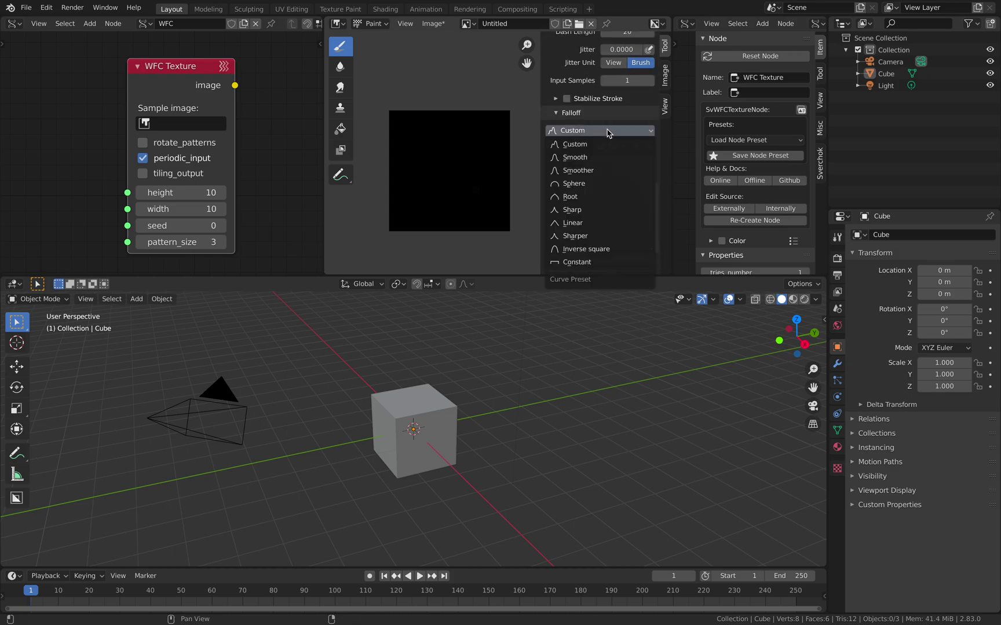
pyautogui.click(602, 262)
pyautogui.scroll(8, 605, 217)
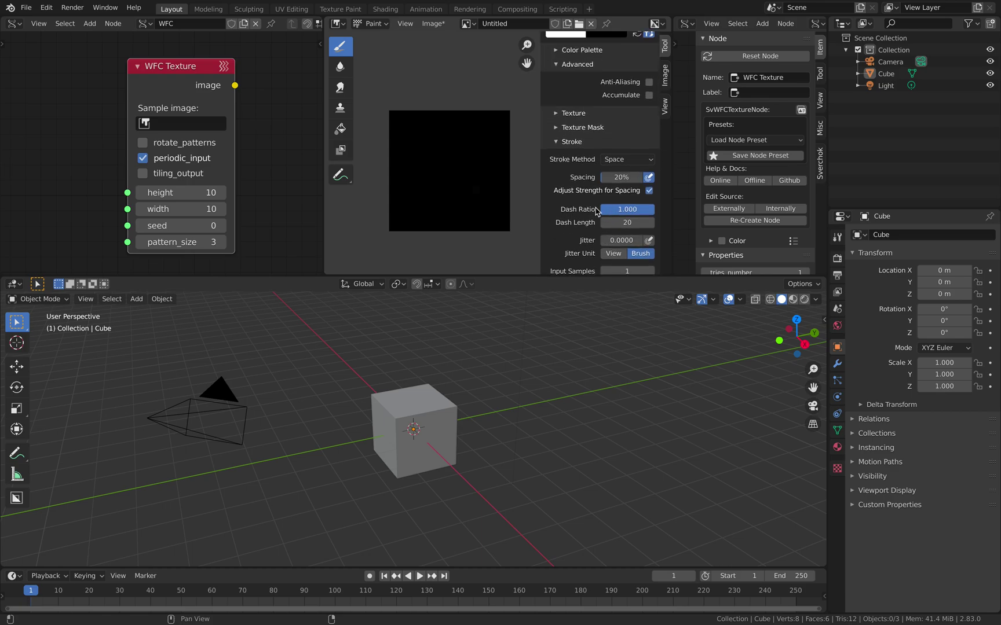
pyautogui.scroll(-1, 429, 148)
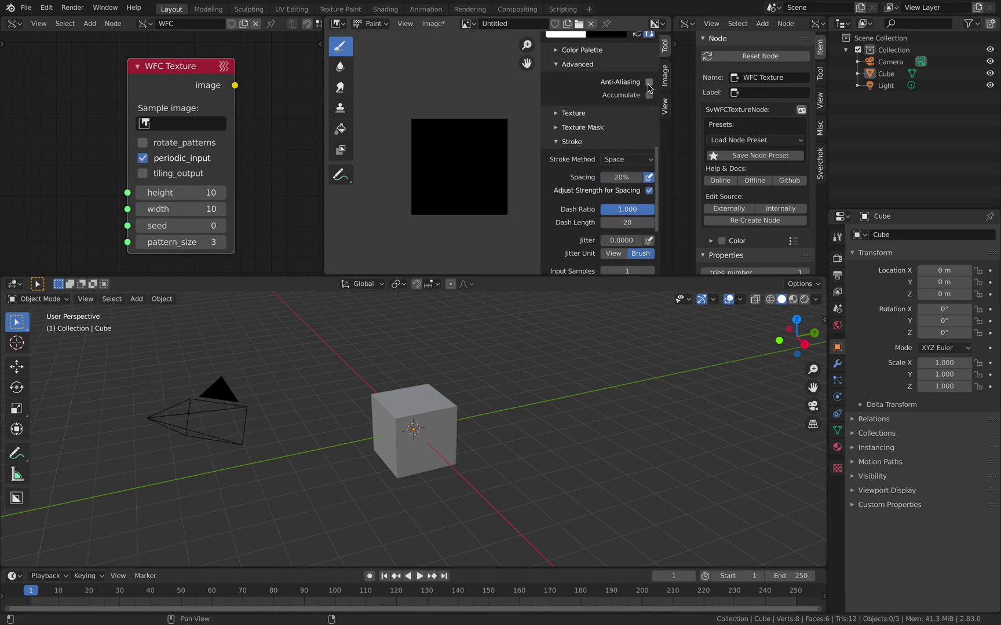
pyautogui.scroll(1, 494, 152)
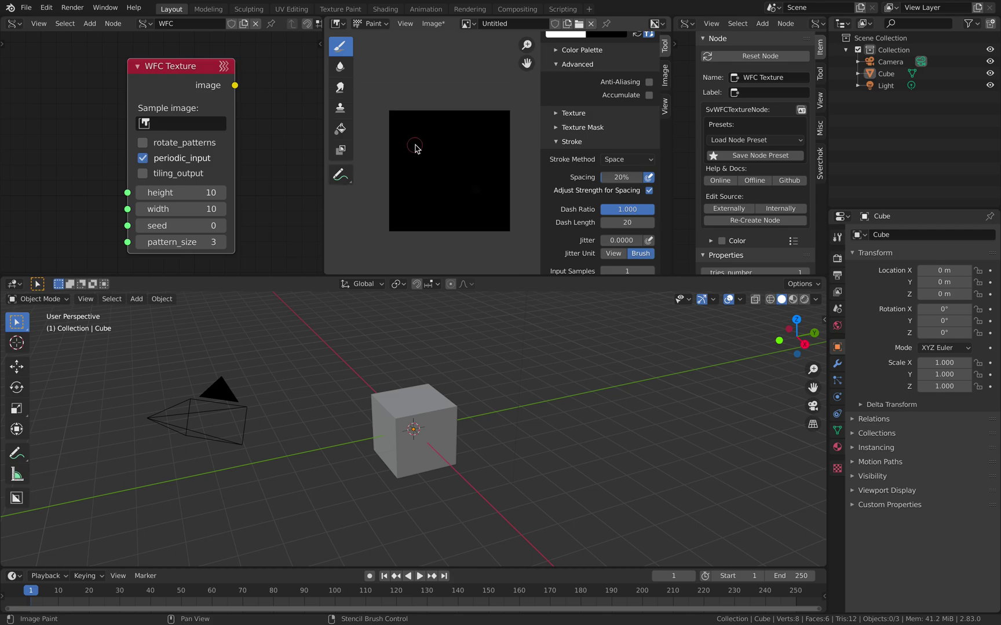
# Step: Paint a white closed ring in the middle of the image with arms reaching all four edges
pyautogui.moveTo(418, 148)
pyautogui.mouseDown()
pyautogui.moveTo(419, 200)
pyautogui.moveTo(468, 202)
pyautogui.moveTo(487, 180)
pyautogui.moveTo(482, 159)
pyautogui.moveTo(426, 140)
pyautogui.moveTo(461, 144)
pyautogui.moveTo(459, 111)
pyautogui.mouseUp()
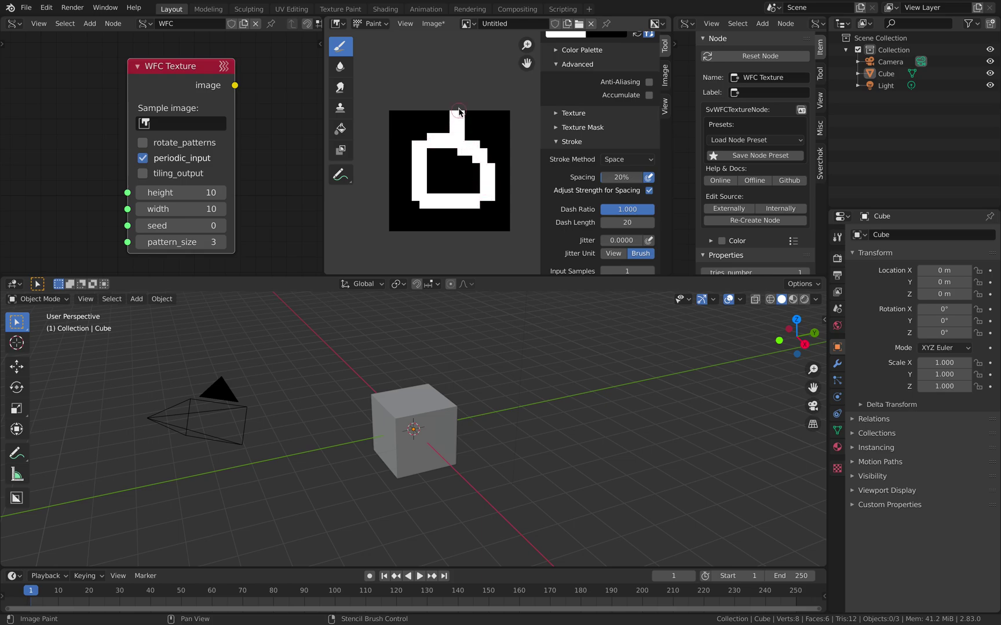
pyautogui.moveTo(422, 193)
pyautogui.mouseDown()
pyautogui.moveTo(451, 201)
pyautogui.moveTo(458, 248)
pyautogui.mouseUp()
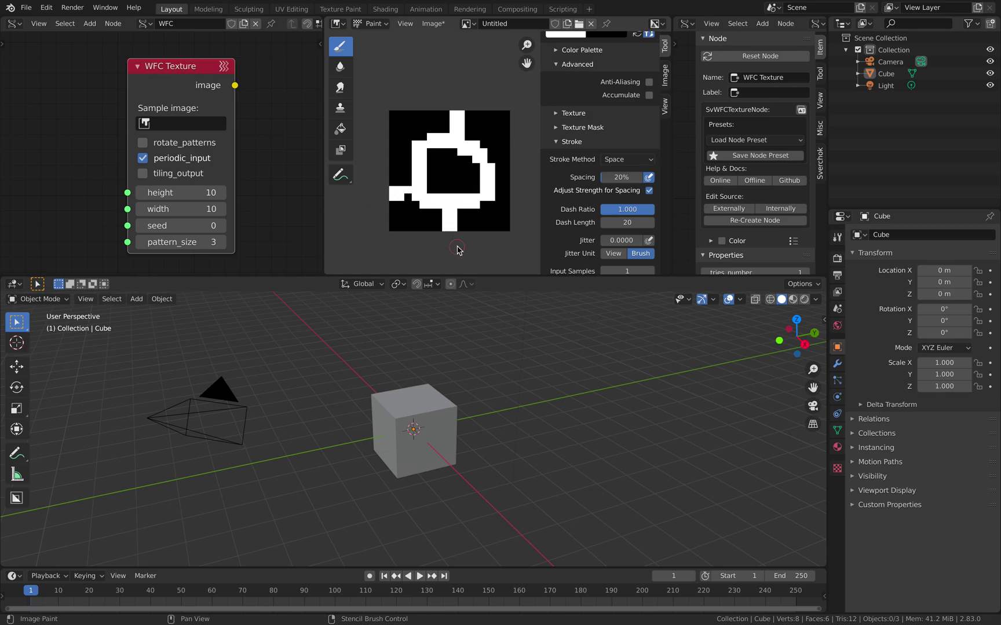
pyautogui.moveTo(490, 169); pyautogui.dragTo(509, 171)
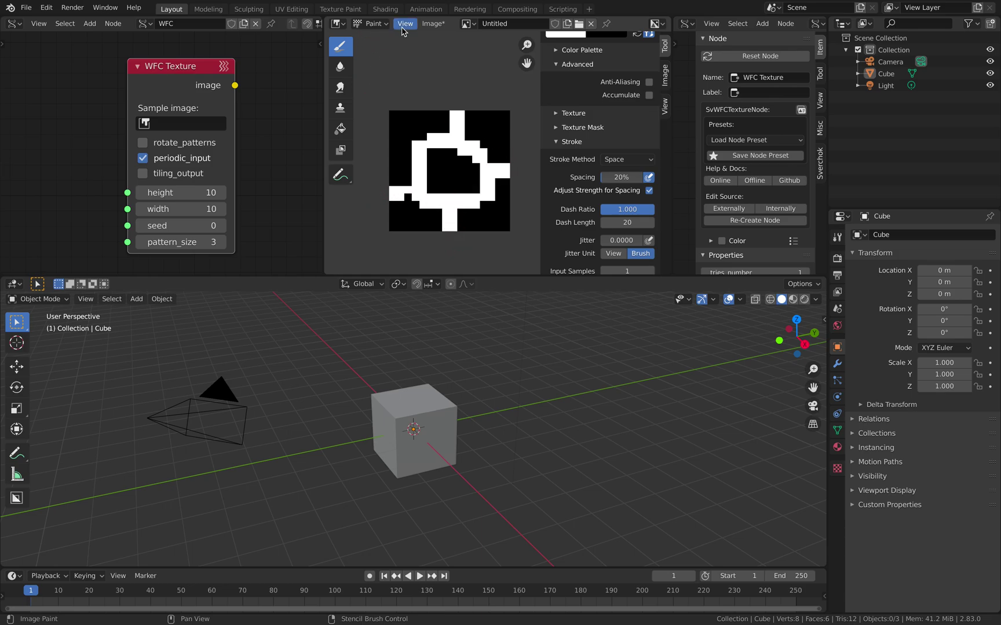
# Step: Save the painted image to the Desktop as sample1.png
pyautogui.click(433, 23)
pyautogui.click(451, 134)
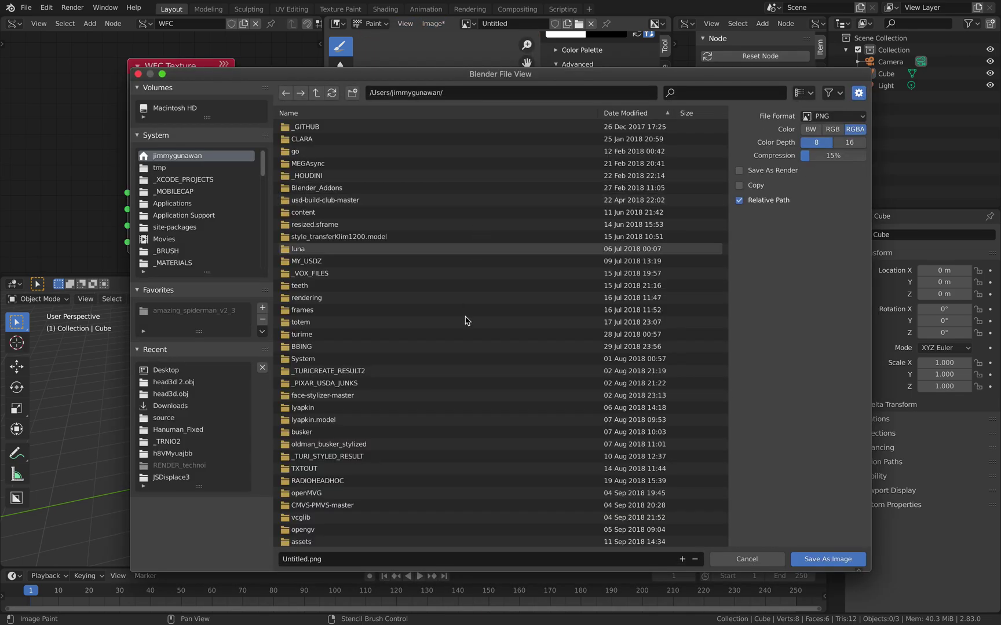
pyautogui.scroll(-1, 197, 218)
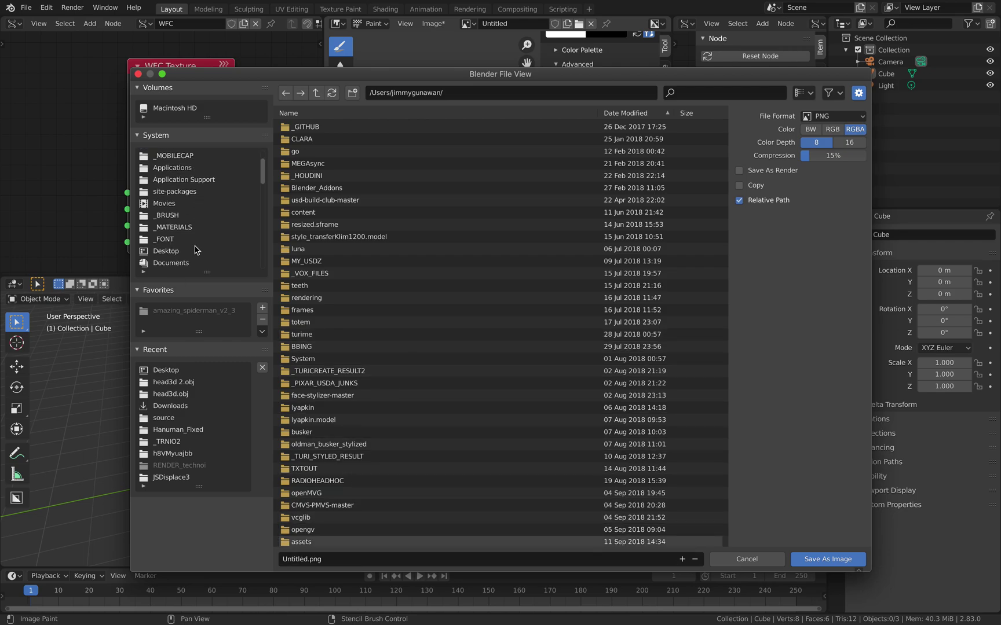
pyautogui.click(197, 250)
pyautogui.click(316, 562)
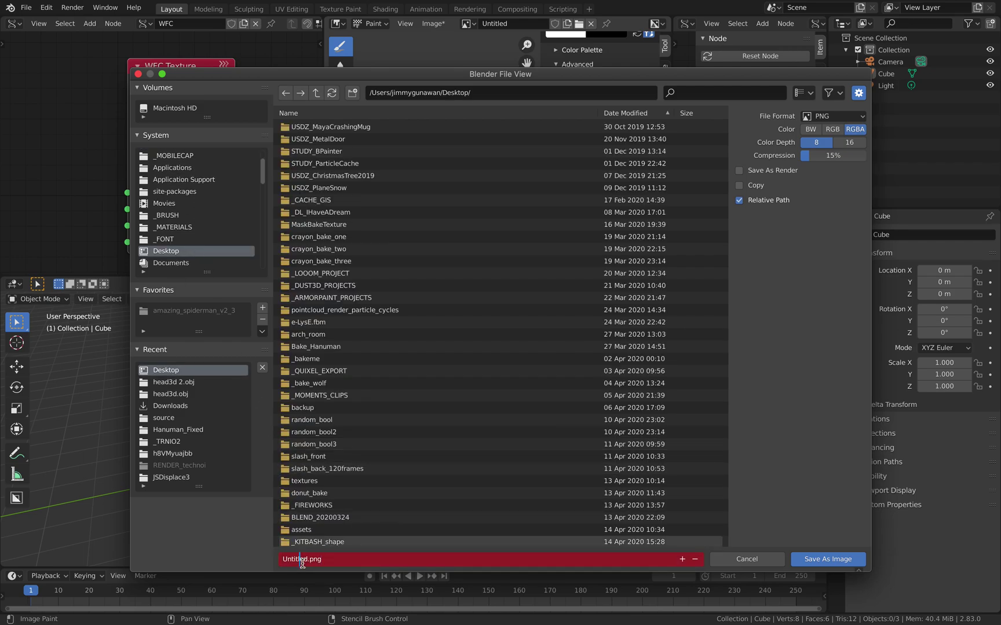
pyautogui.write('sample1')
pyautogui.press('Return')
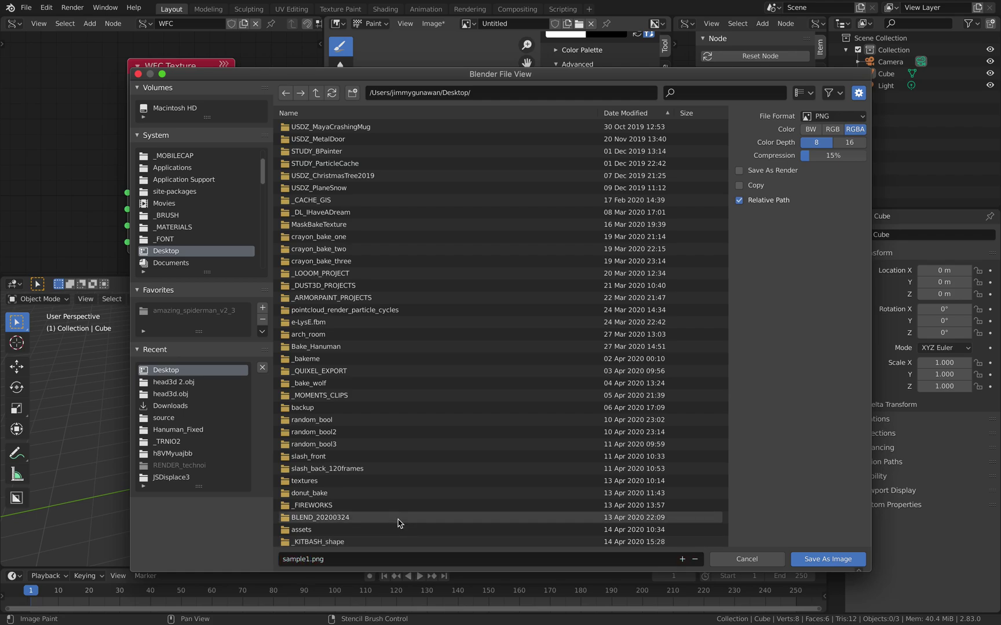
pyautogui.click(834, 559)
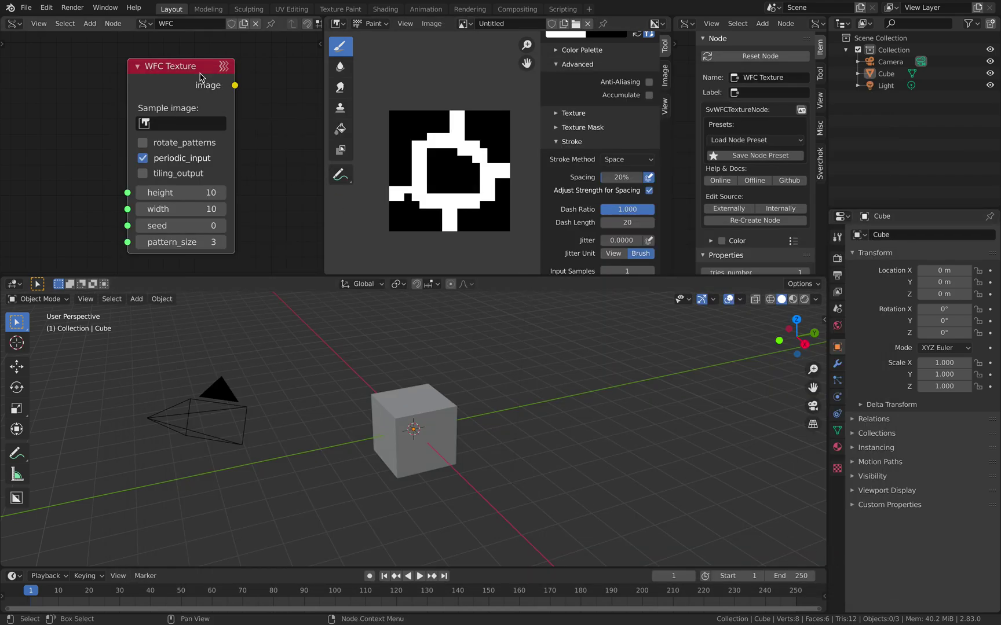
# Step: Try to assign the Untitled image as the WFC Texture node's sample image
pyautogui.moveTo(200, 77); pyautogui.dragTo(111, 93)
pyautogui.click(92, 131)
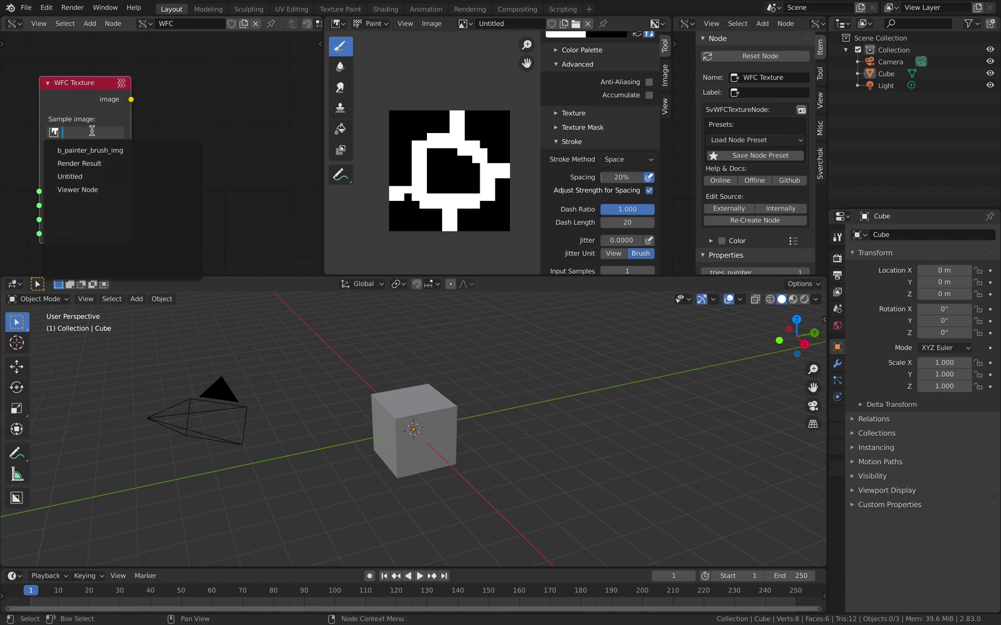
pyautogui.click(93, 176)
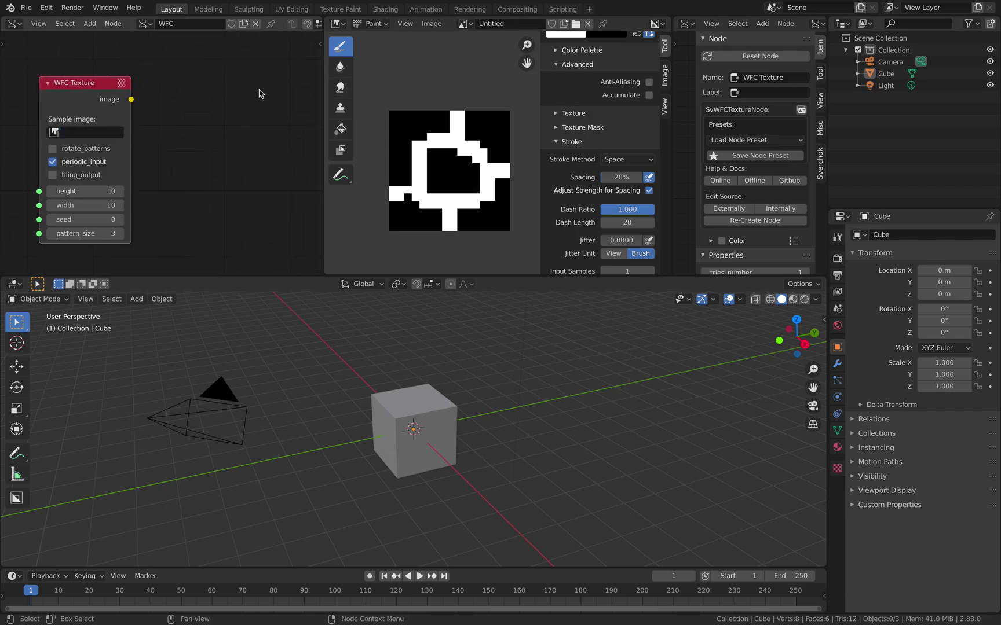
# Step: Rename the painted image in the Image Editor to sample1
pyautogui.doubleClick(506, 24)
pyautogui.write('sample1')
pyautogui.press('Return')
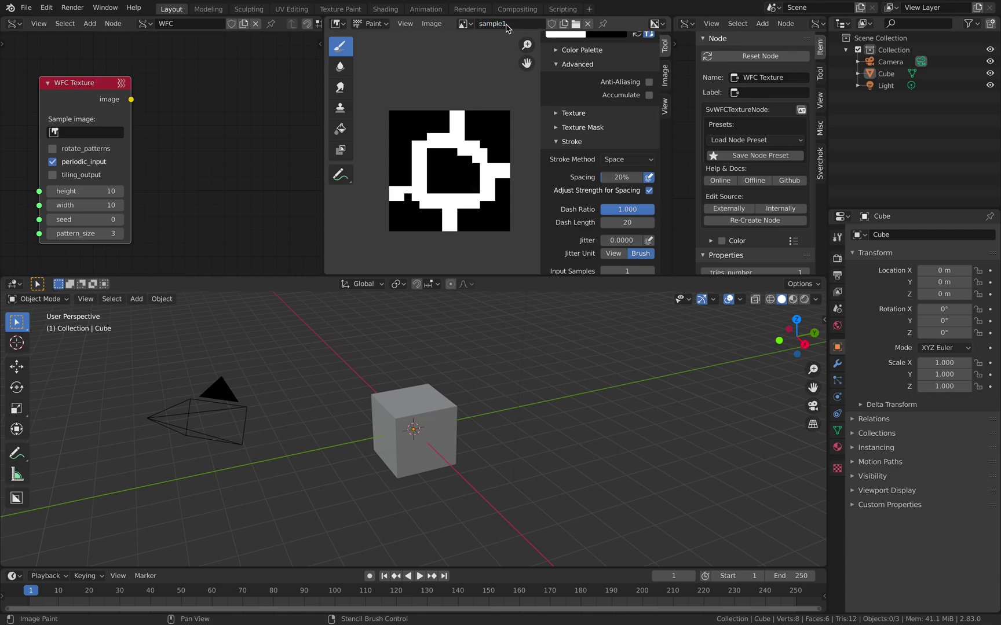
# Step: Assign sample1 as the WFC Texture node's sample image
pyautogui.click(54, 132)
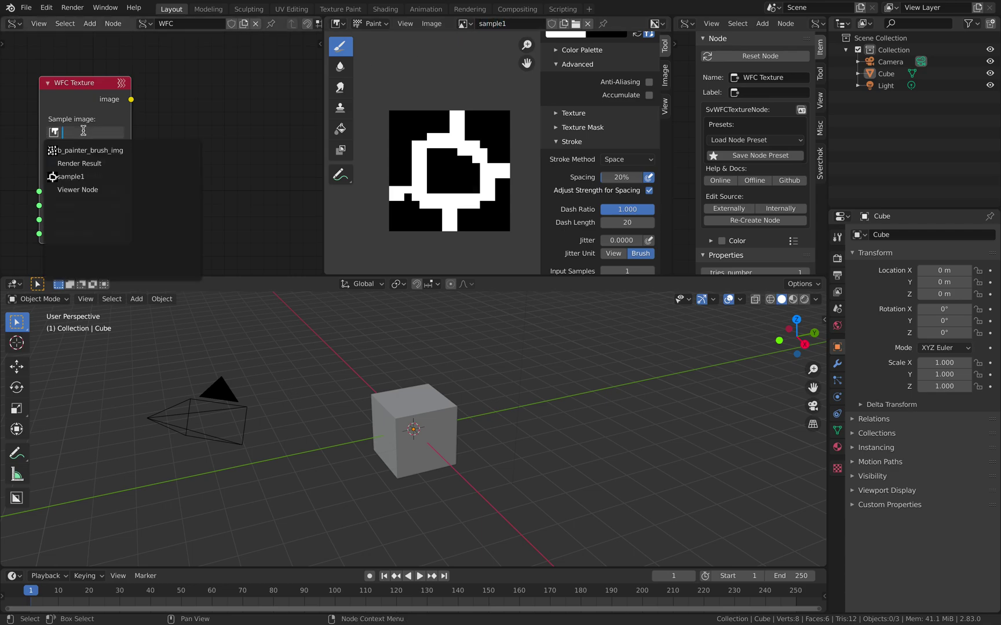
pyautogui.click(84, 177)
pyautogui.scroll(2, 94, 149)
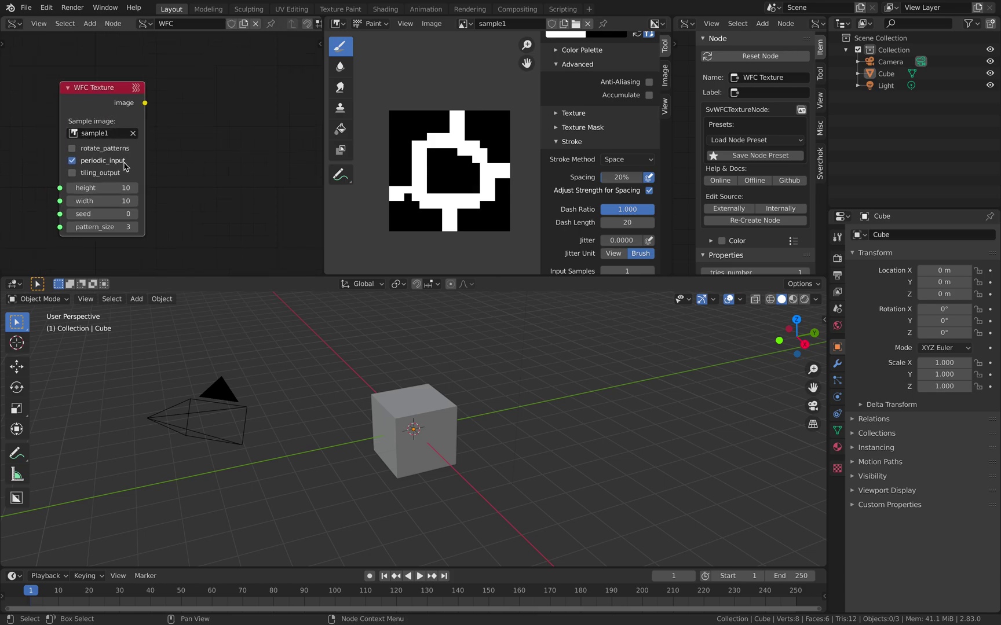
pyautogui.moveTo(94, 150); pyautogui.dragTo(139, 144, button='middle')
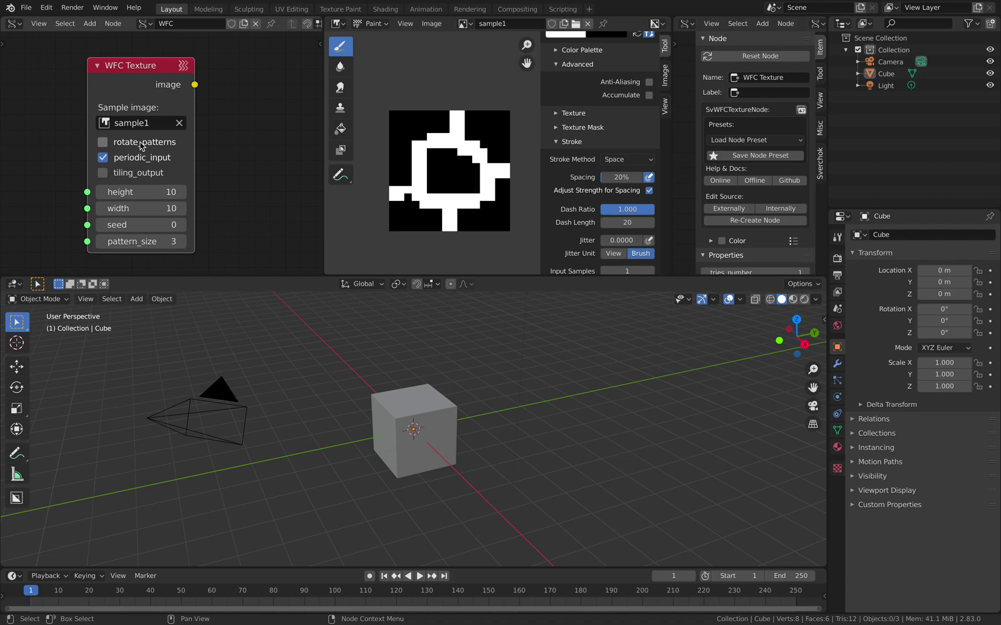
pyautogui.scroll(-1, 141, 145)
pyautogui.moveTo(141, 145); pyautogui.dragTo(101, 150, button='middle')
# Step: Save the Blender project to the Desktop as wfctest_001.blend
pyautogui.click(27, 8)
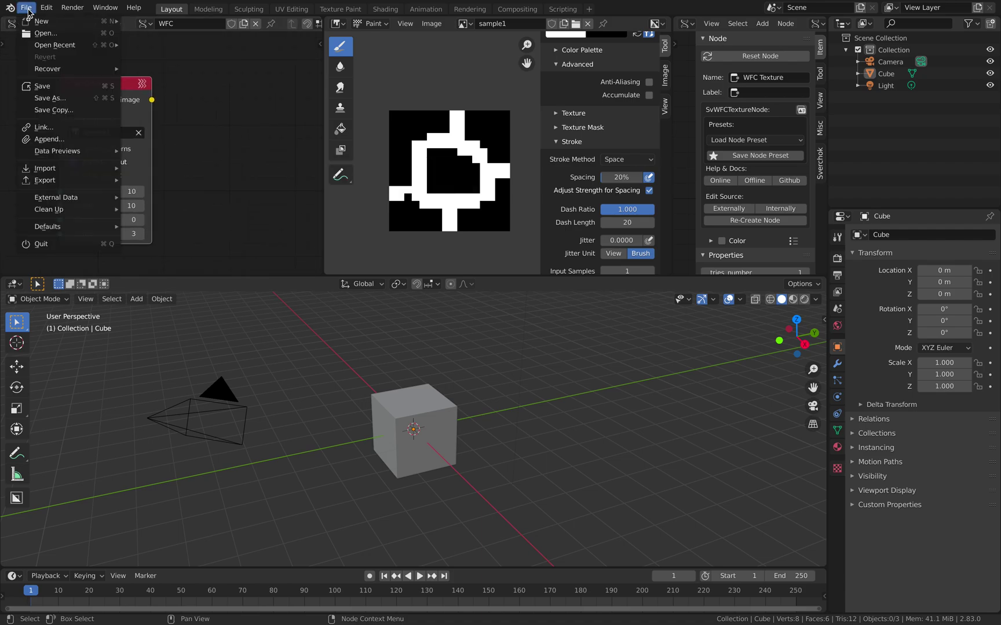
pyautogui.click(58, 87)
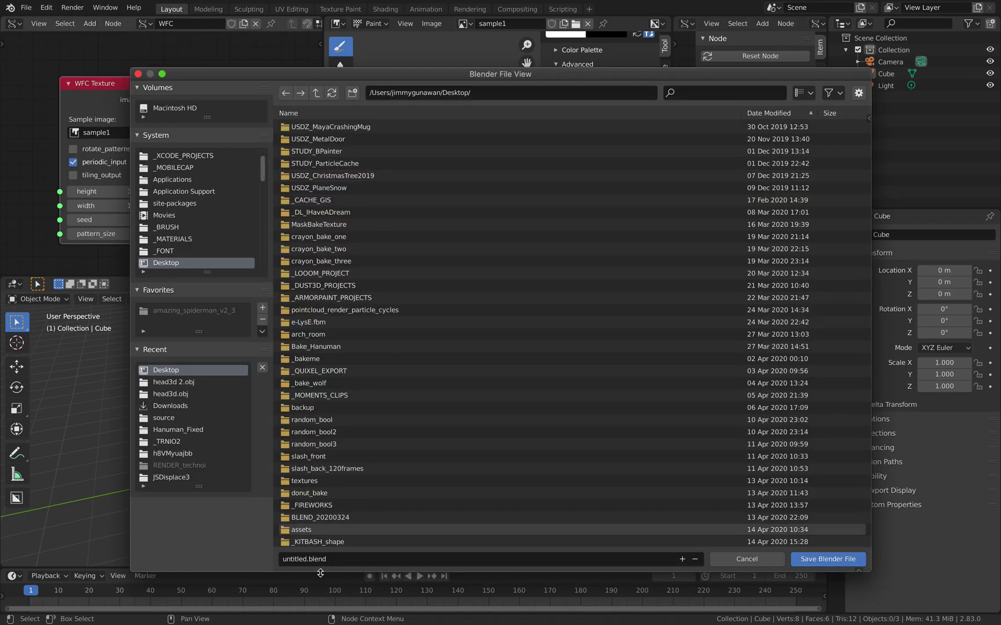
pyautogui.doubleClick(295, 559)
pyautogui.write('wfc')
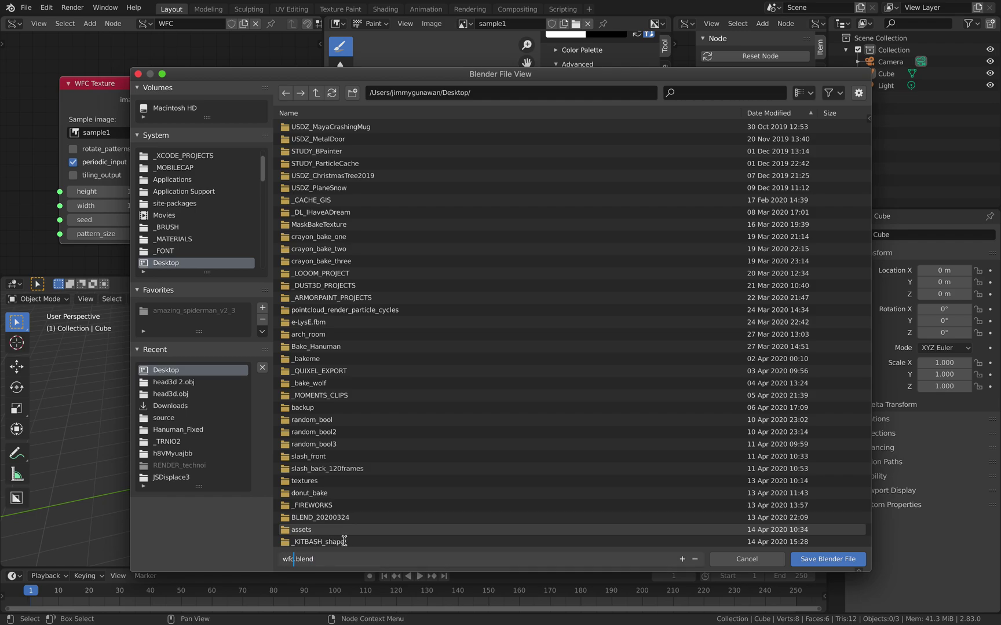
pyautogui.write('test_001')
pyautogui.press('Return')
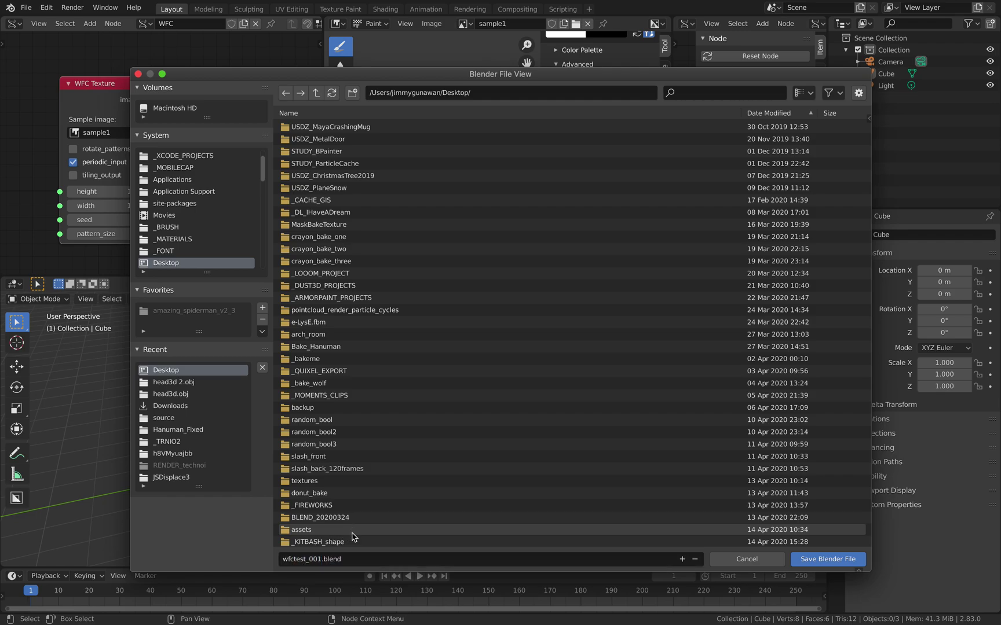
pyautogui.click(827, 560)
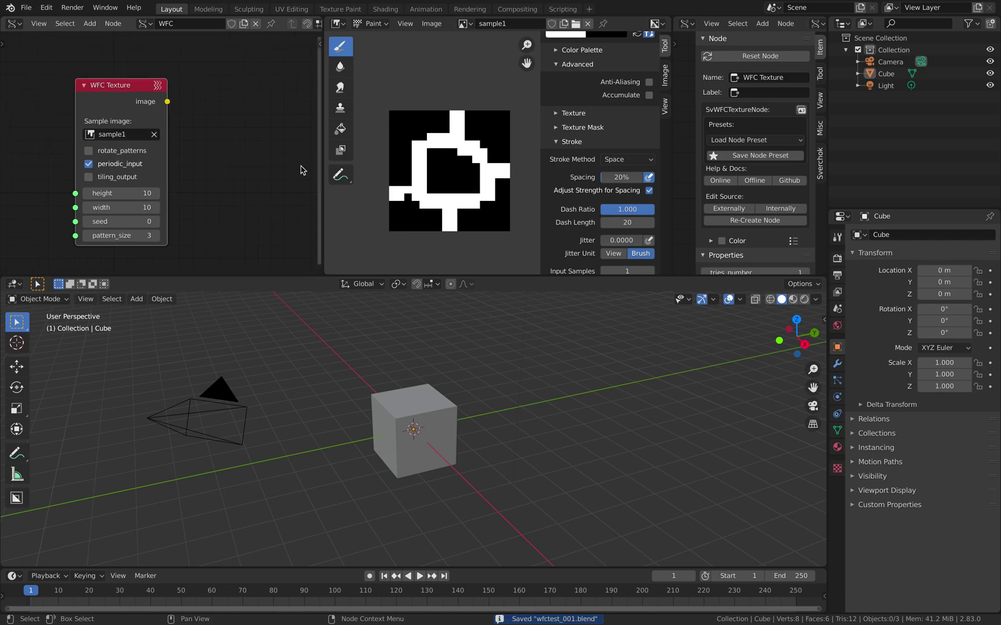
# Step: Widen the second node editor, collapse its node properties sidebar and switch that area to an Image Editor
pyautogui.moveTo(541, 105); pyautogui.dragTo(563, 105)
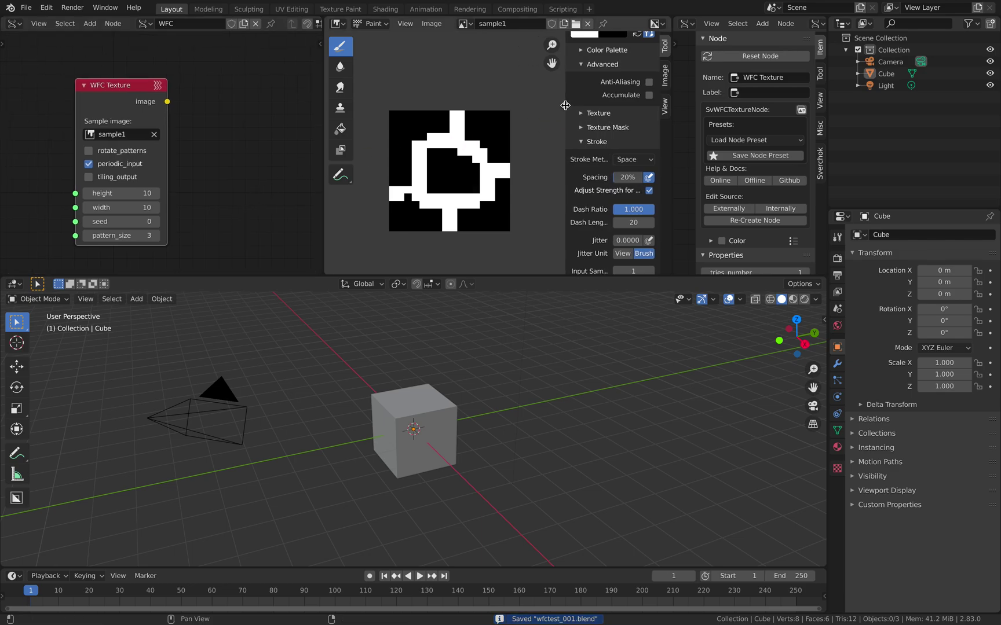
pyautogui.moveTo(672, 95); pyautogui.dragTo(608, 97)
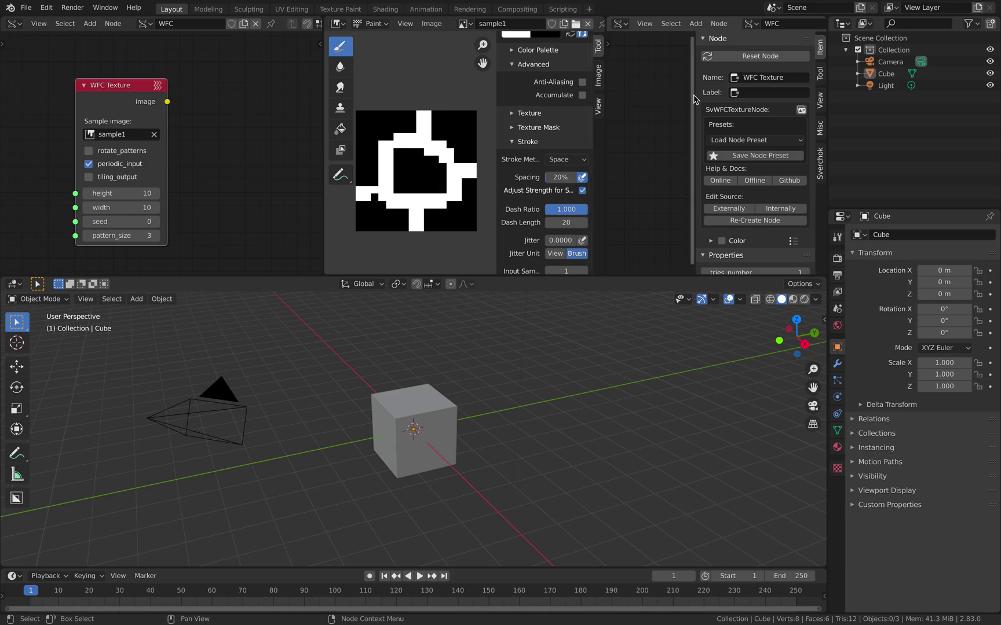
pyautogui.moveTo(694, 95); pyautogui.dragTo(770, 96)
pyautogui.click(620, 24)
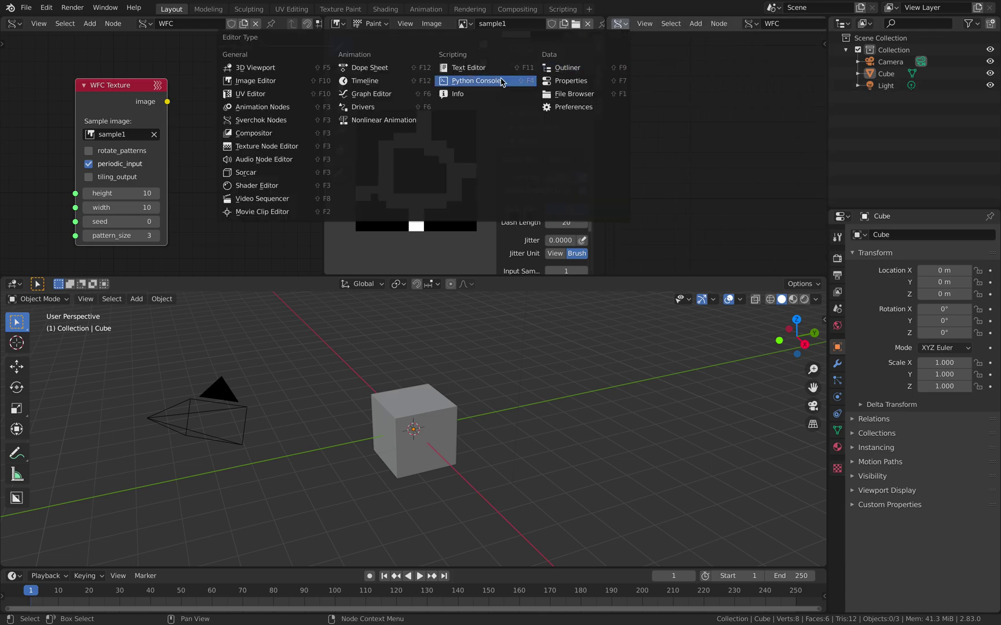
pyautogui.click(258, 81)
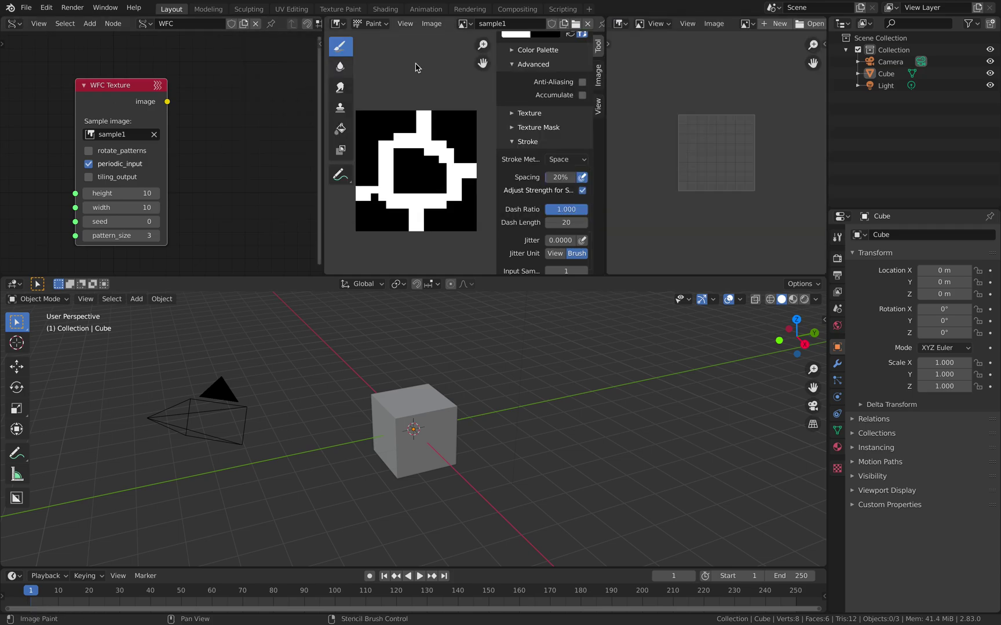
# Step: Create a blank black image of 50 by 50 px in the new Image Editor
pyautogui.click(774, 24)
pyautogui.click(816, 60)
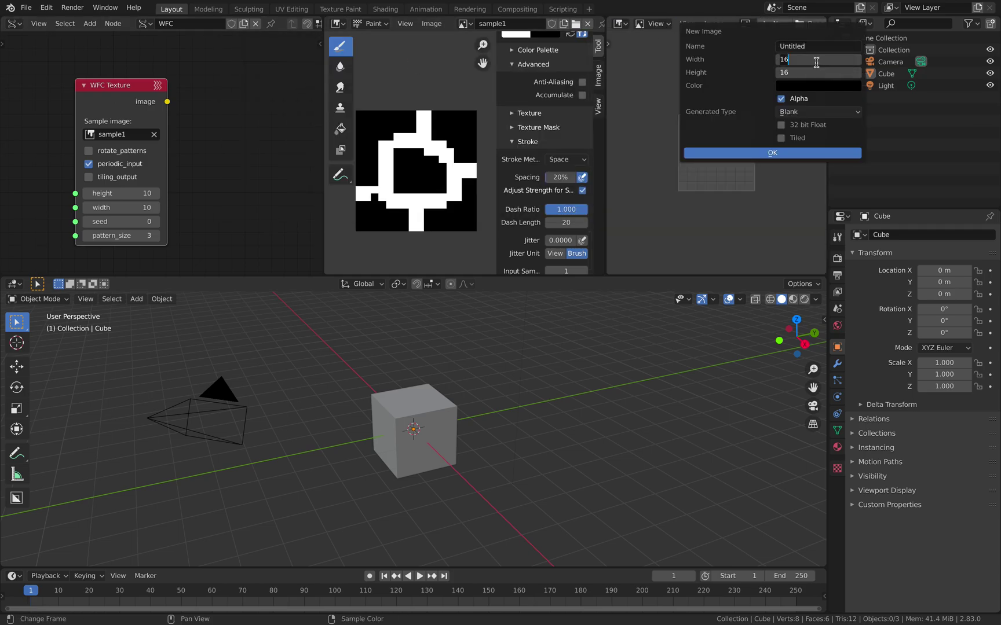
pyautogui.press('Return')
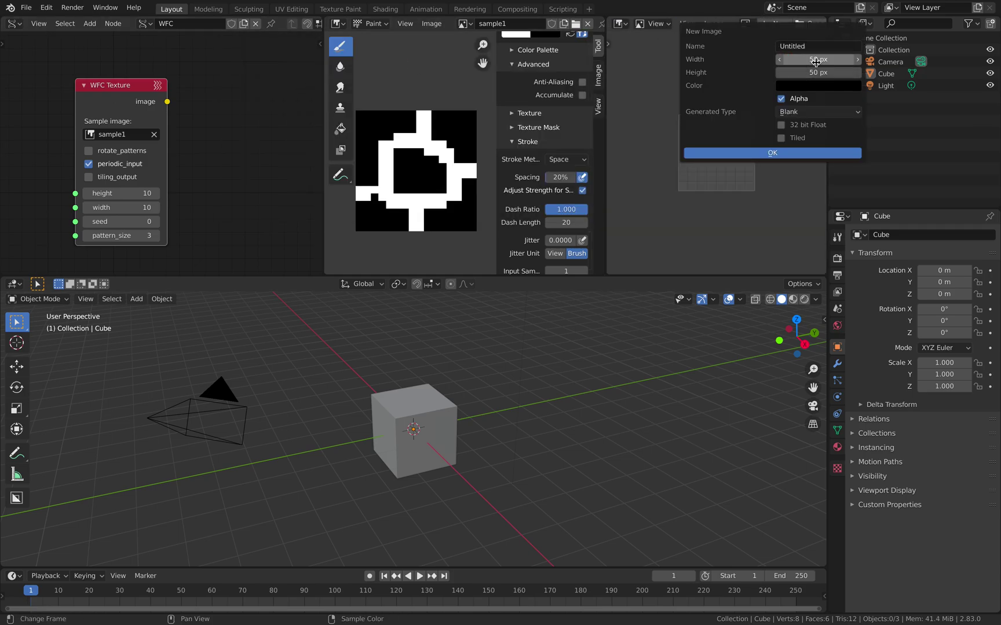
pyautogui.click(771, 153)
pyautogui.scroll(8, 780, 30)
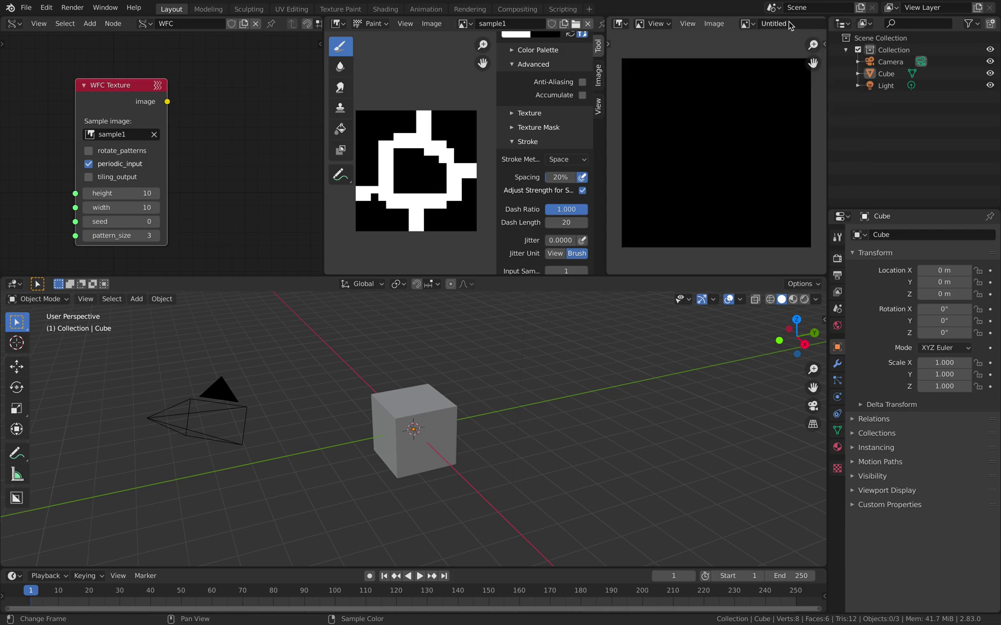
# Step: Rename the new blank image to result and save the project
pyautogui.moveTo(227, 169); pyautogui.dragTo(190, 168, button='middle')
pyautogui.scroll(-1, 190, 167)
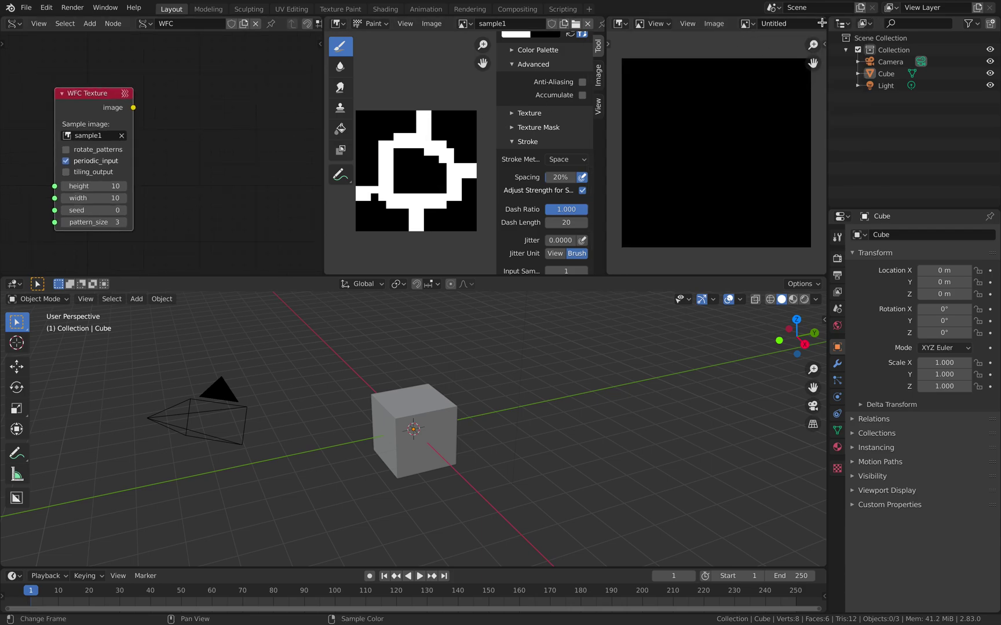
pyautogui.click(810, 25)
pyautogui.write('Resu;t')
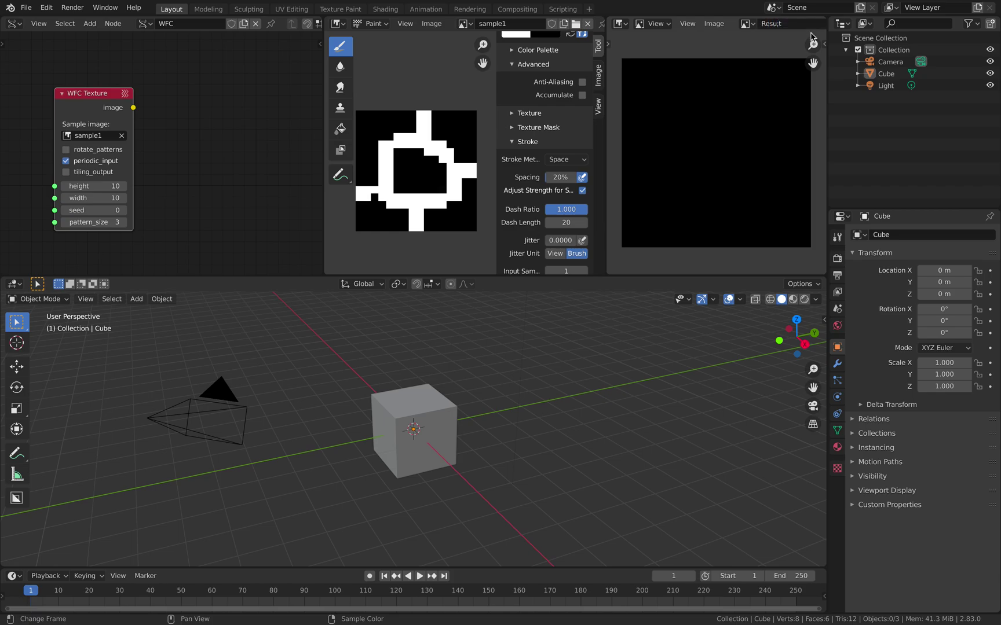
pyautogui.click(786, 24)
pyautogui.write('rs')
pyautogui.press('Return')
pyautogui.click(26, 7)
pyautogui.click(39, 85)
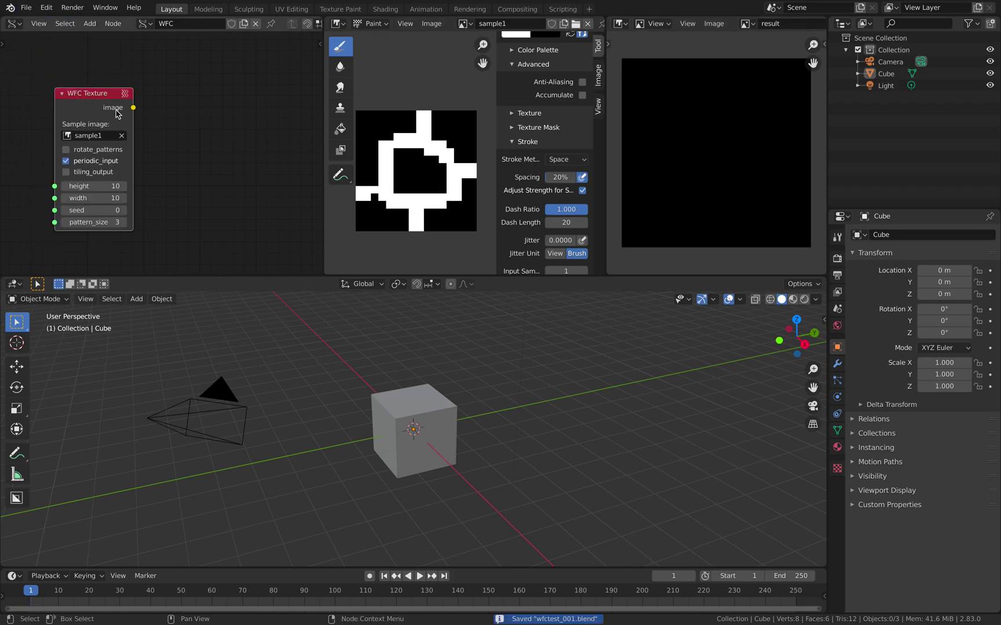
# Step: Add a Texture viewer node beside the WFC Texture node
pyautogui.hotkey('alt', 'space')
pyautogui.write('text')
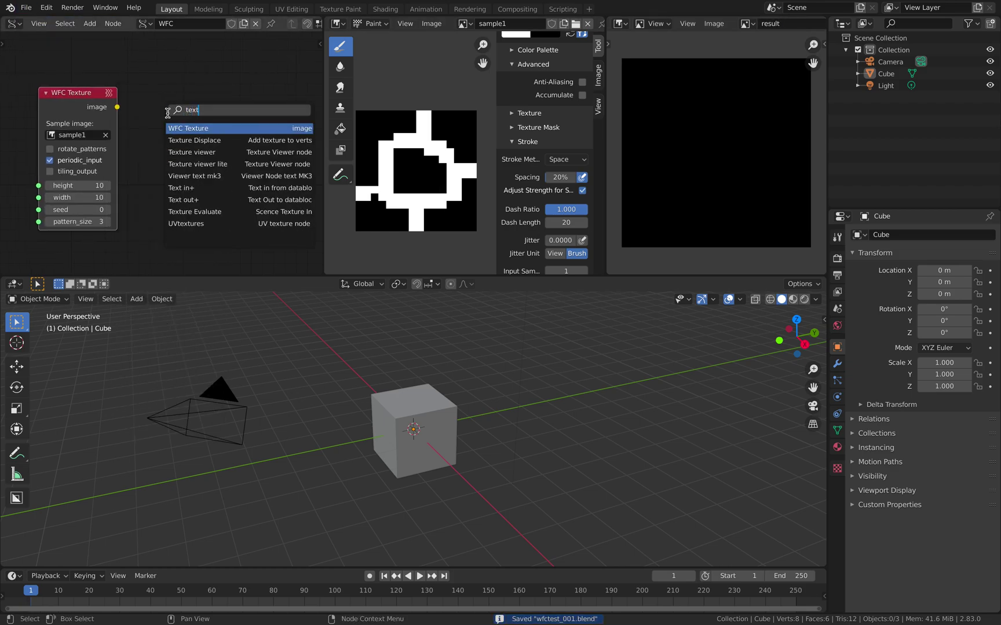
pyautogui.click(182, 152)
pyautogui.click(197, 93)
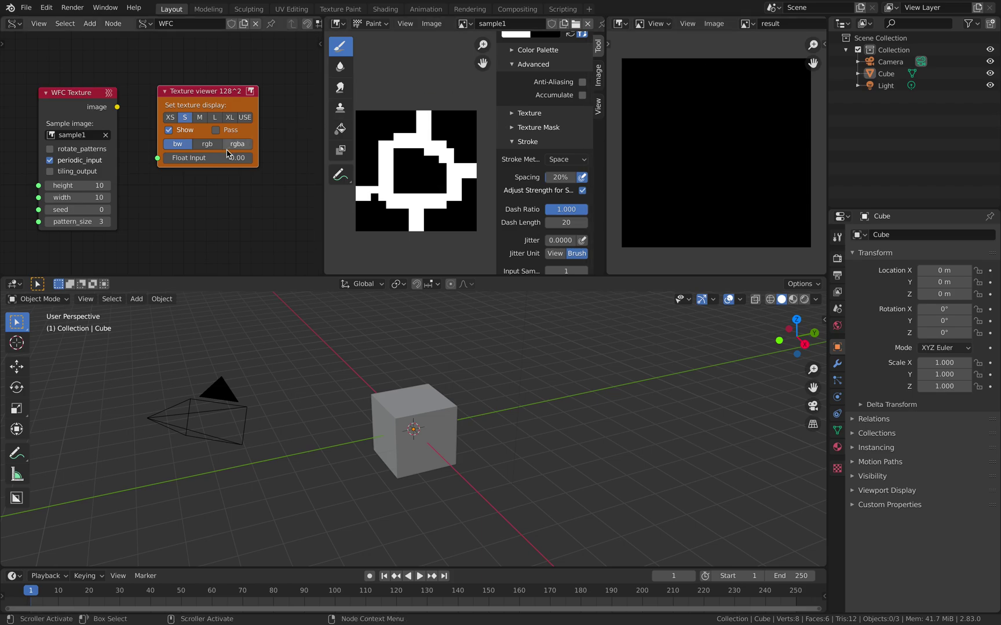
# Step: Set the Texture viewer's display size to USE, with Width Tex and Height Tex both at 60
pyautogui.click(244, 117)
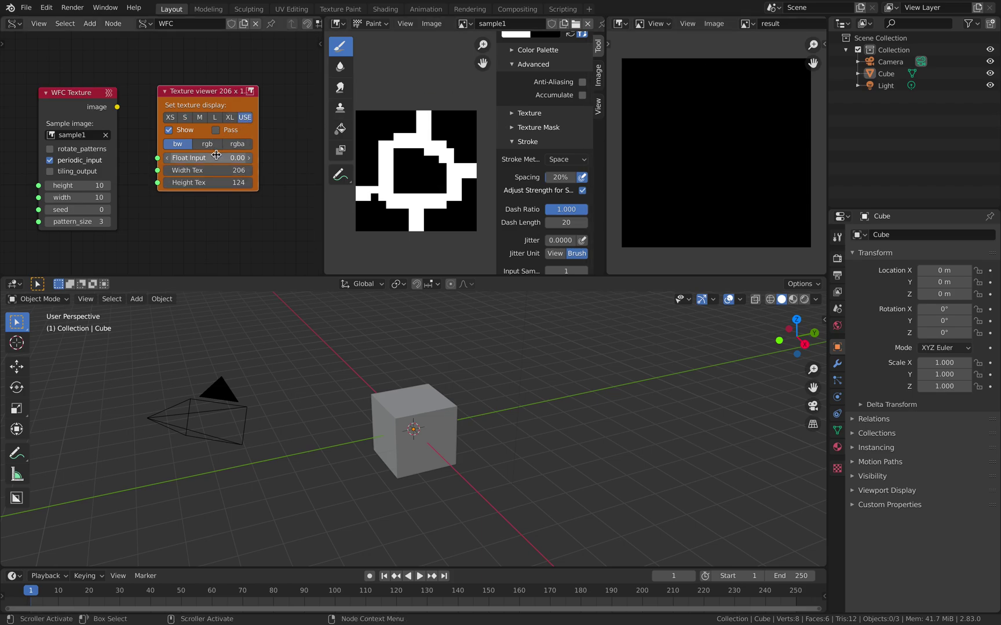
pyautogui.moveTo(217, 170); pyautogui.dragTo(217, 183)
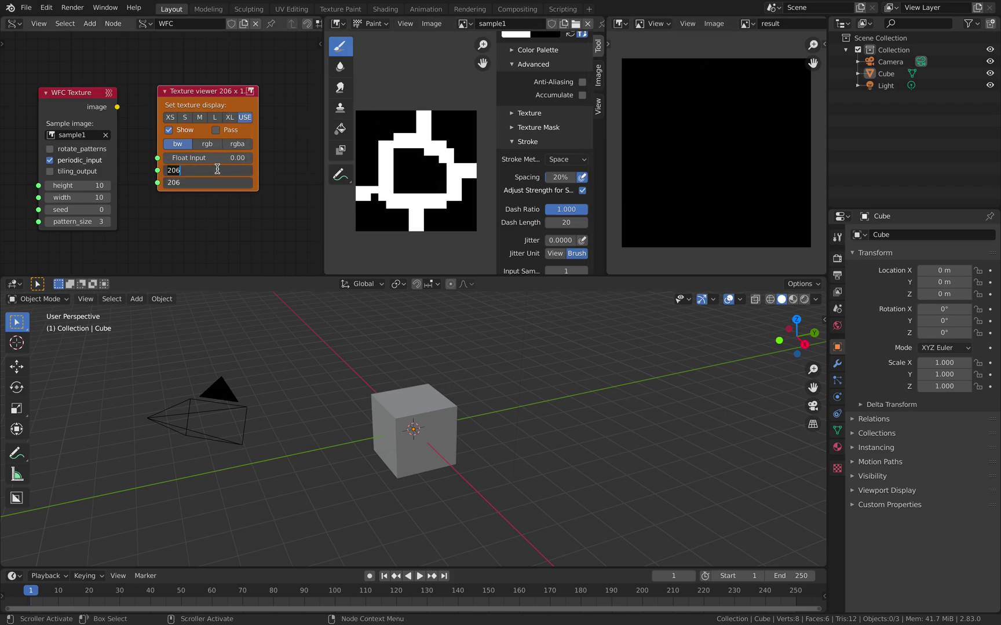
pyautogui.write('60')
pyautogui.press('Return')
# Step: Set the WFC Texture node's height and width to 60
pyautogui.moveTo(90, 186); pyautogui.dragTo(90, 197)
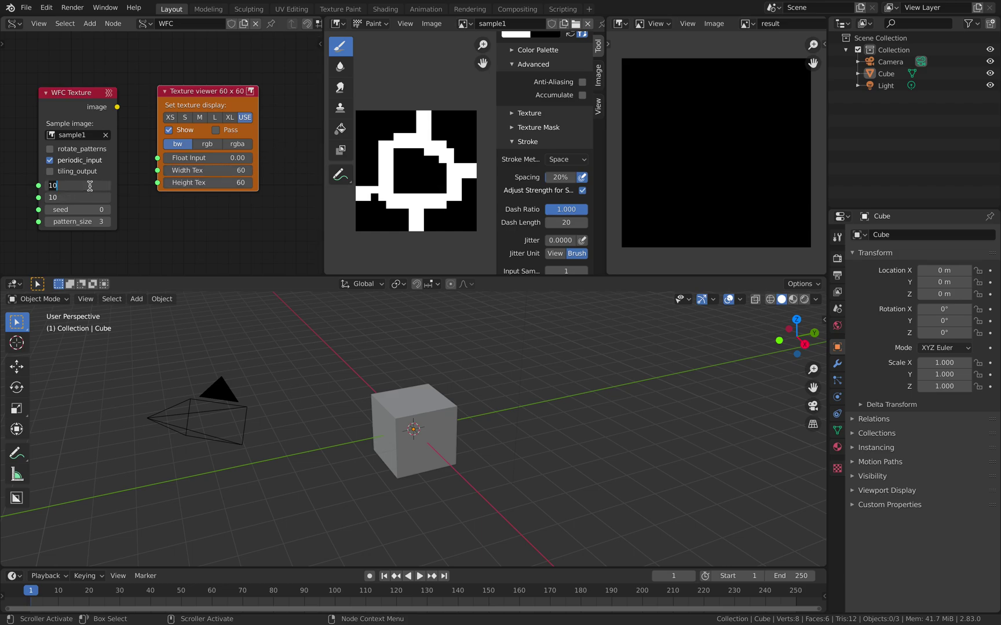
pyautogui.write('60')
pyautogui.press('Return')
pyautogui.scroll(-1, 84, 114)
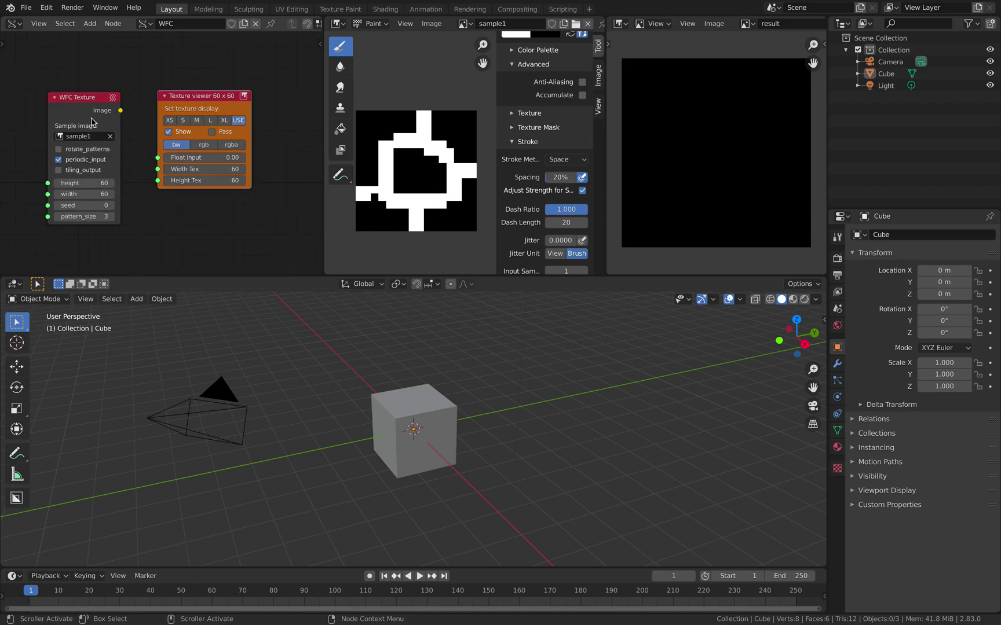
# Step: Connect the WFC Texture's image output to the Texture viewer's Float Input and save the project
pyautogui.moveTo(48, 104); pyautogui.dragTo(158, 162)
pyautogui.hotkey('ctrl', 's')
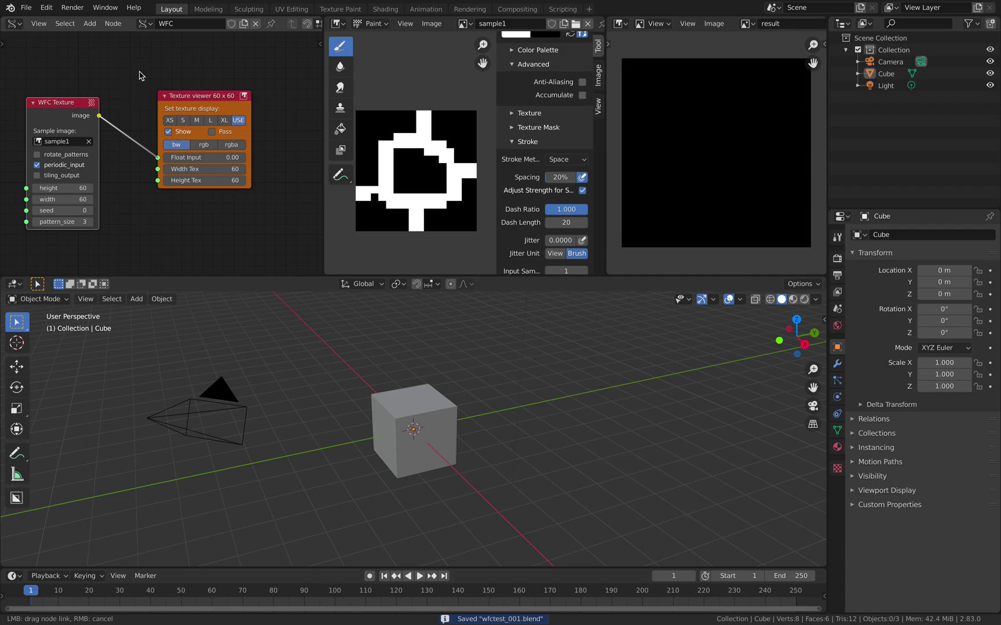
pyautogui.moveTo(158, 162); pyautogui.dragTo(158, 158)
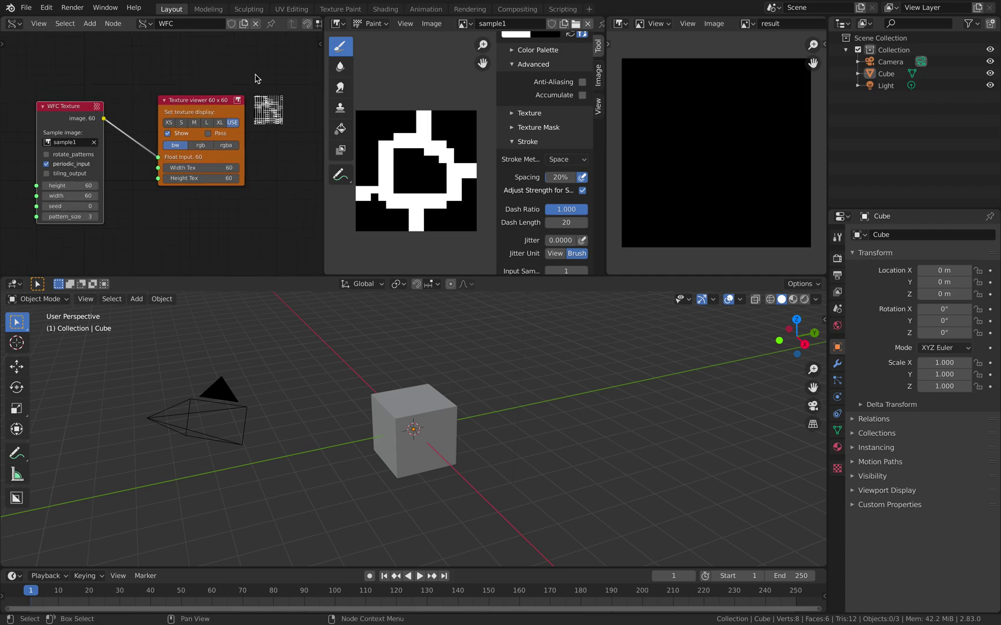
# Step: Widen the node editor and examine the generated texture preview beside the Texture viewer node up close
pyautogui.moveTo(323, 81); pyautogui.dragTo(379, 96)
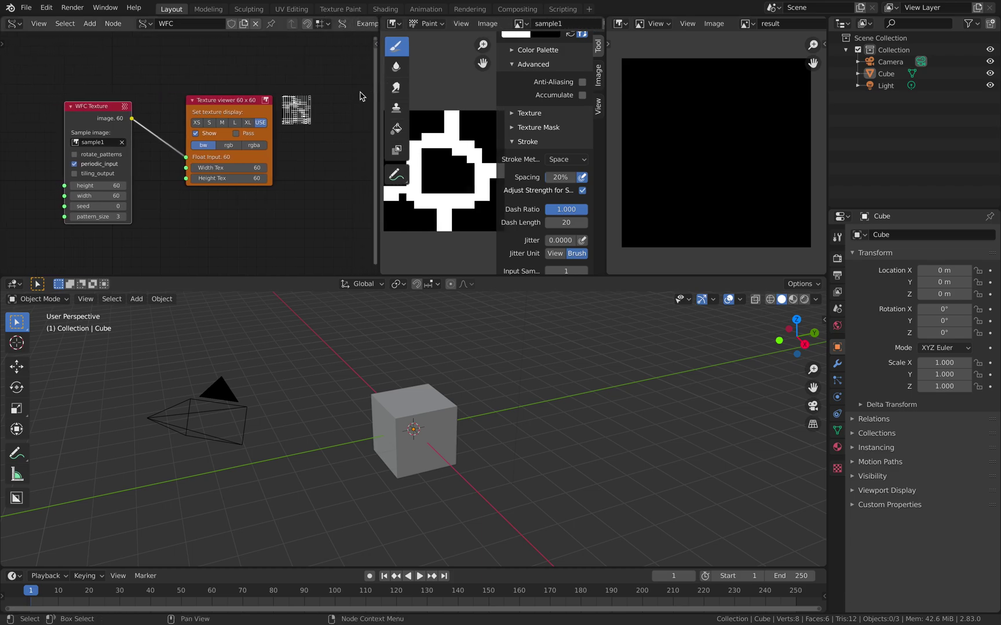
pyautogui.scroll(5, 359, 96)
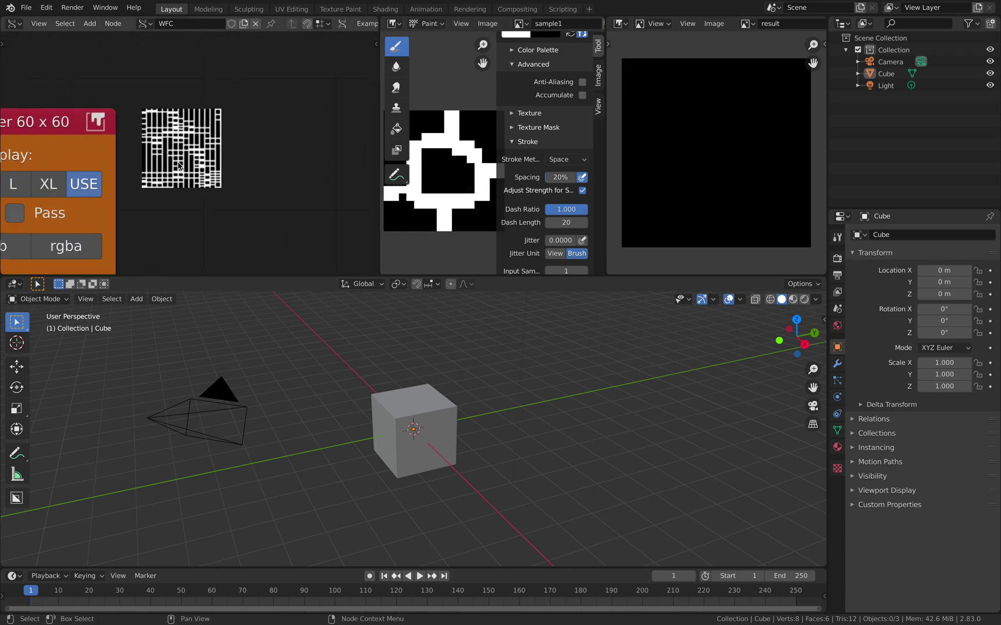
pyautogui.scroll(1, 179, 165)
pyautogui.scroll(-2, 196, 167)
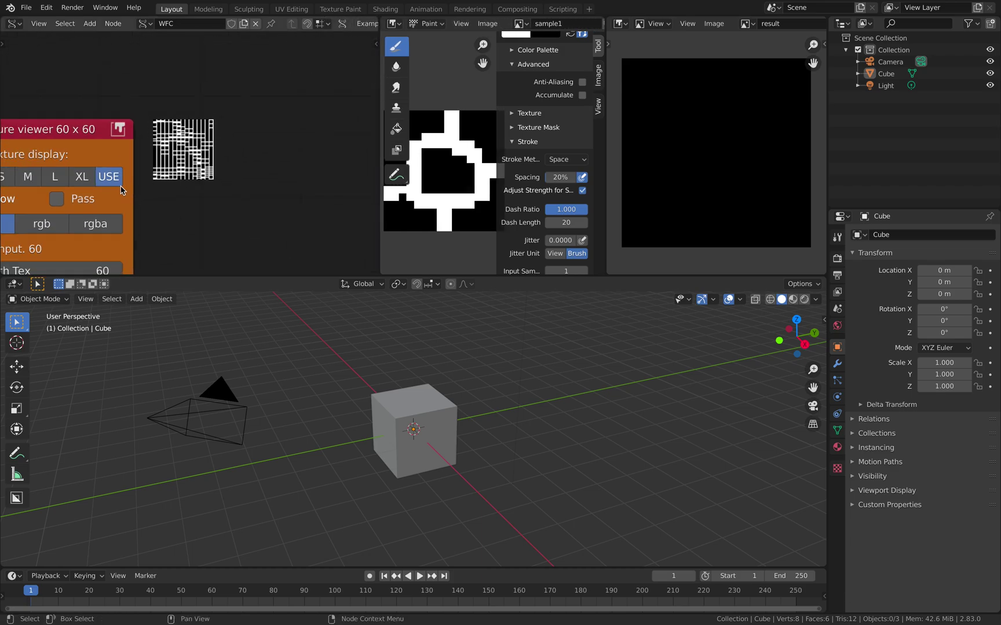
pyautogui.moveTo(127, 189); pyautogui.dragTo(237, 152, button='middle')
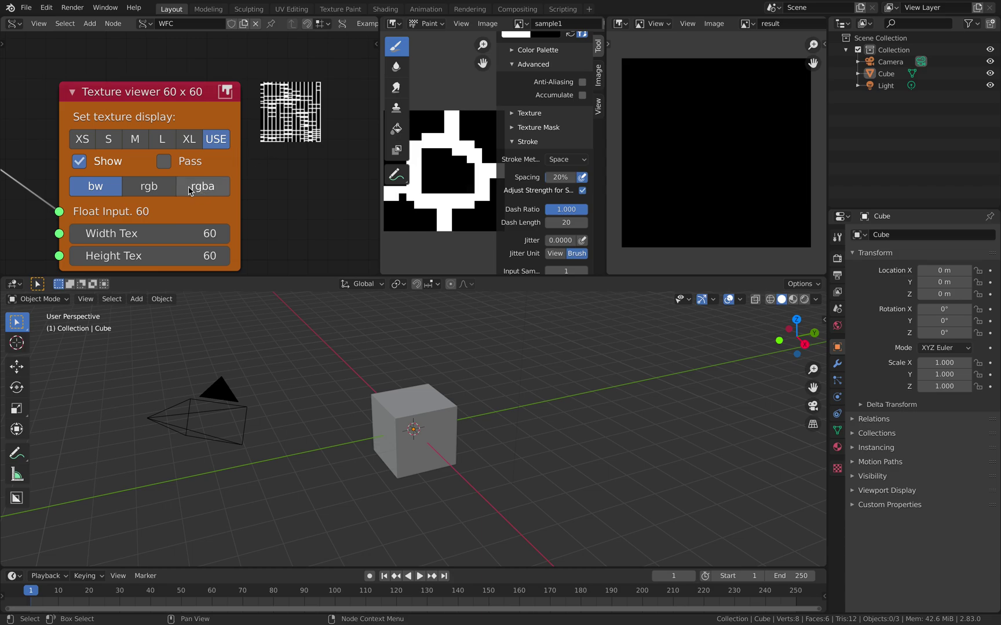
pyautogui.scroll(-2, 182, 191)
pyautogui.moveTo(182, 191); pyautogui.dragTo(225, 141, button='middle')
pyautogui.scroll(-1, 225, 141)
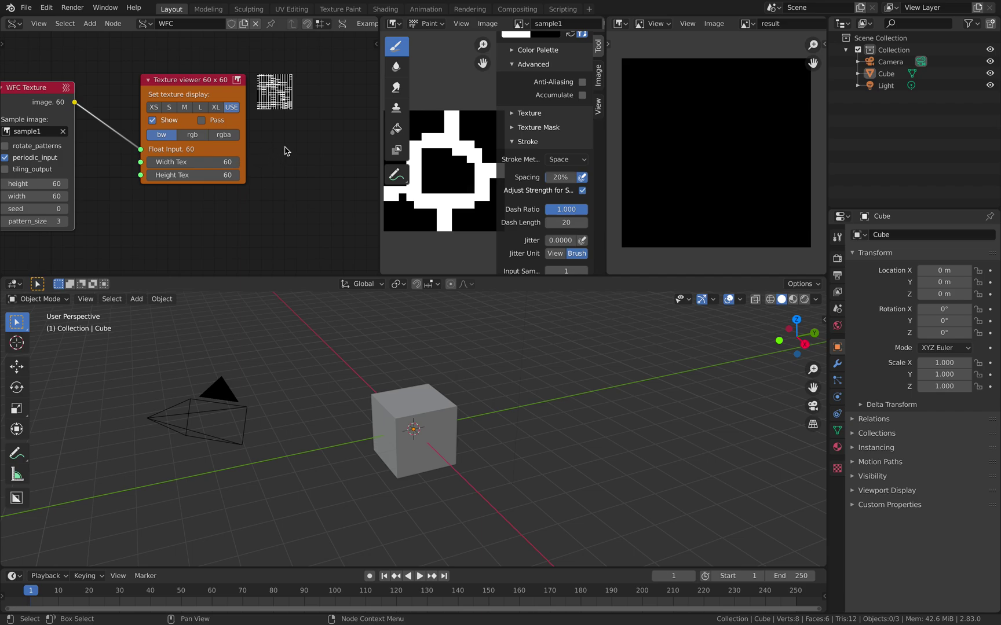
# Step: Add a Texture viewer lite node to the node tree
pyautogui.hotkey('alt', 'space')
pyautogui.write('textur')
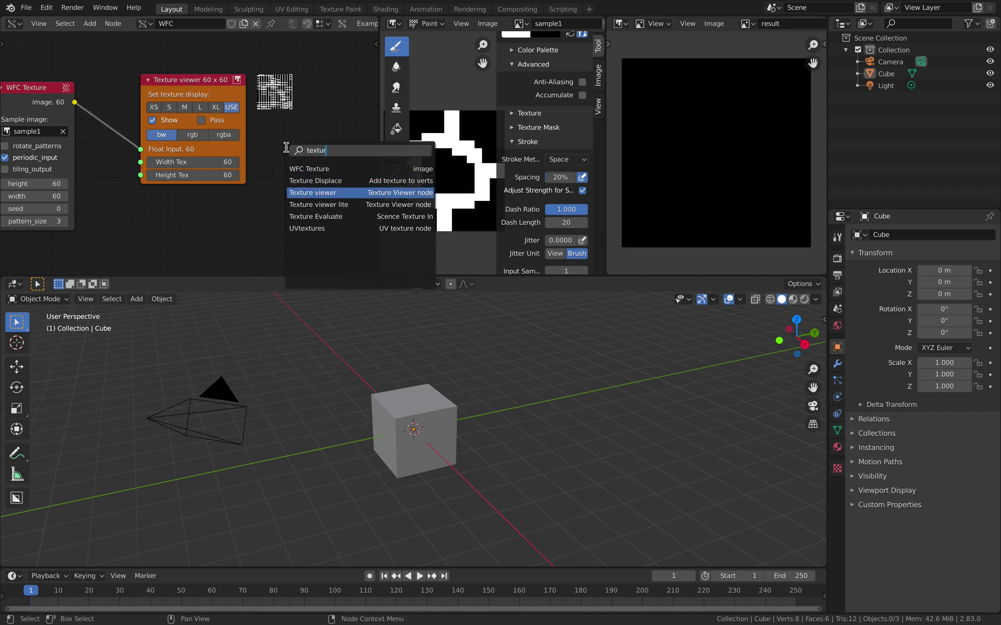
pyautogui.press('Down')
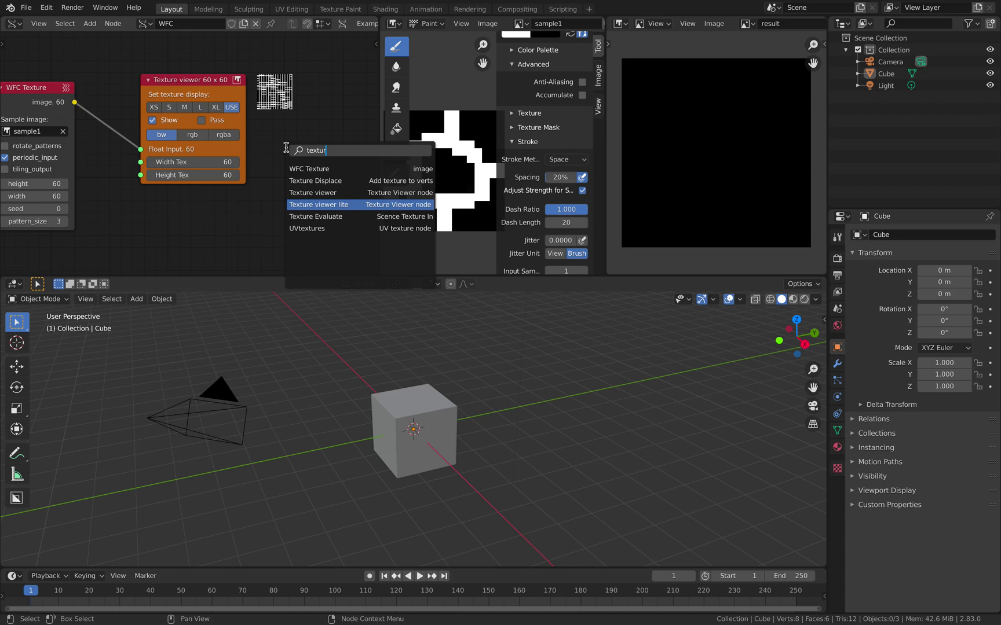
pyautogui.press('Return')
pyautogui.scroll(-1, 284, 151)
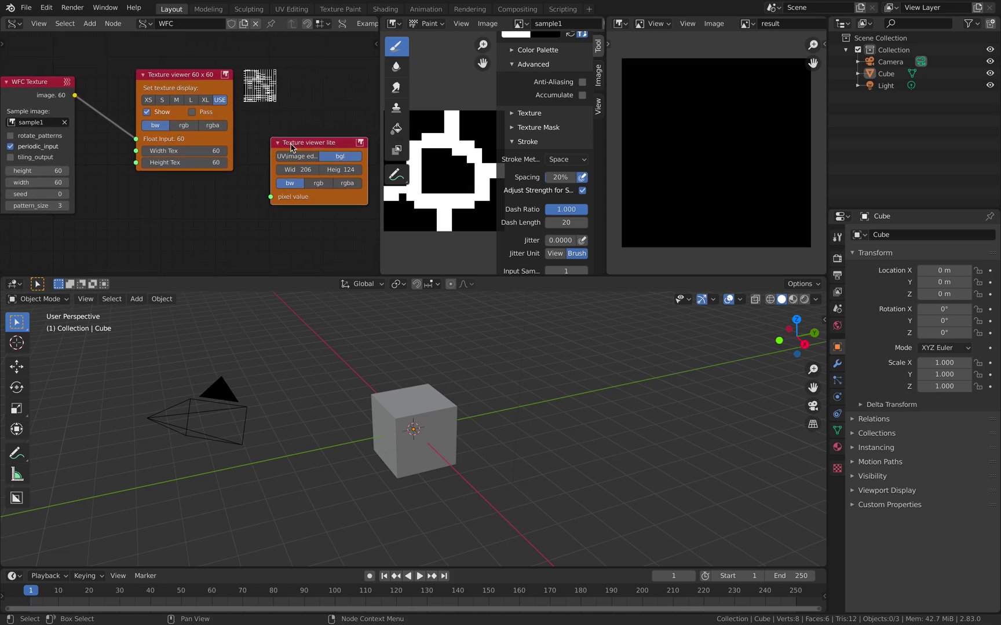
# Step: Place the Texture viewer lite node below the Texture viewer, switch it to UV/image editor output and assign the result image
pyautogui.click(189, 197)
pyautogui.moveTo(189, 197); pyautogui.dragTo(269, 174, button='middle')
pyautogui.click(275, 200)
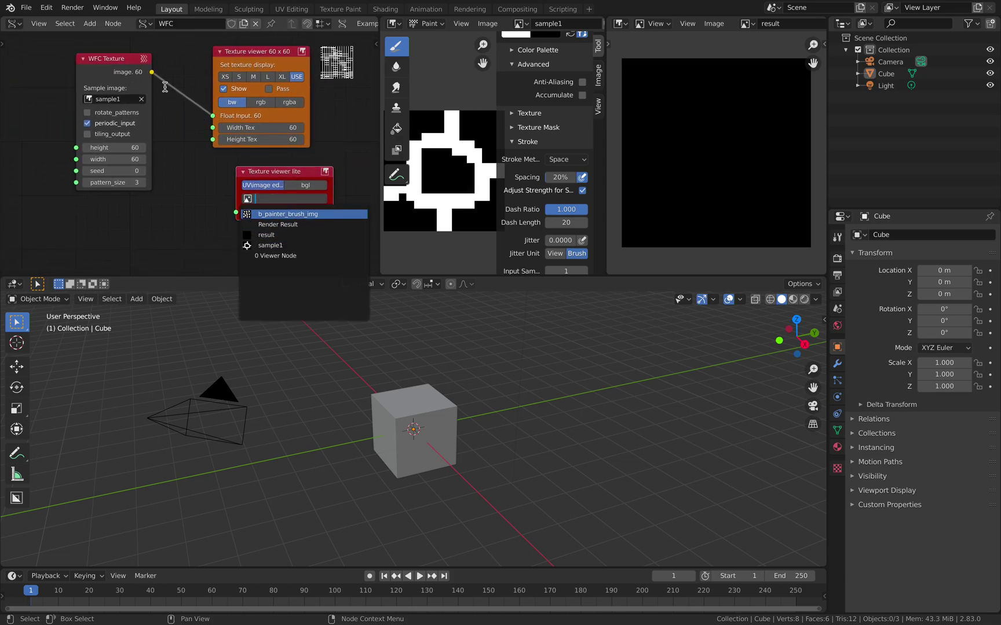
pyautogui.click(262, 200)
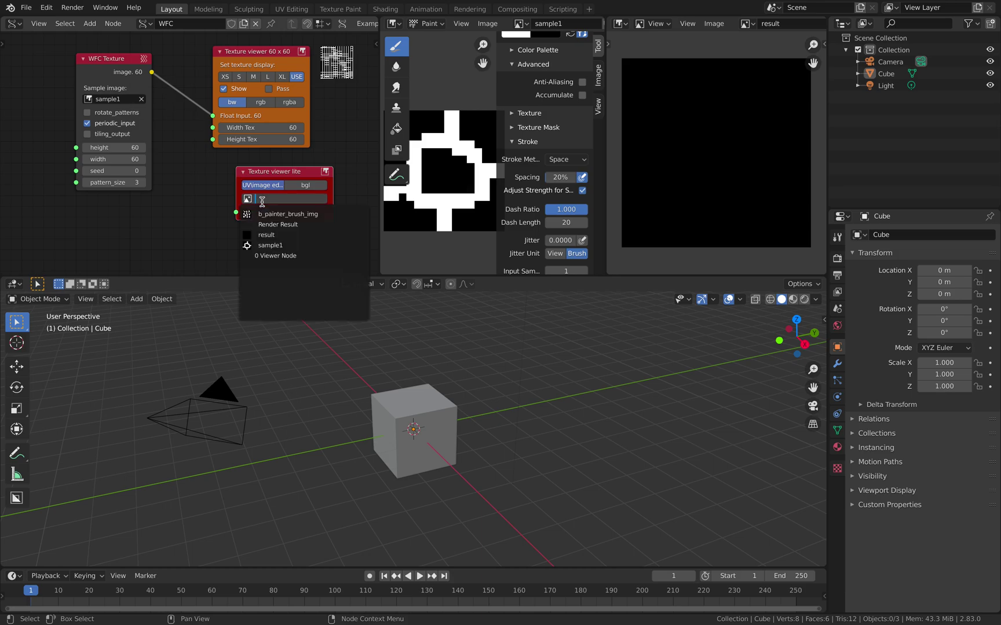
pyautogui.click(267, 235)
# Step: Connect the WFC Texture's image output to the Texture viewer lite's pixel value input and save the project
pyautogui.moveTo(152, 72); pyautogui.dragTo(236, 212)
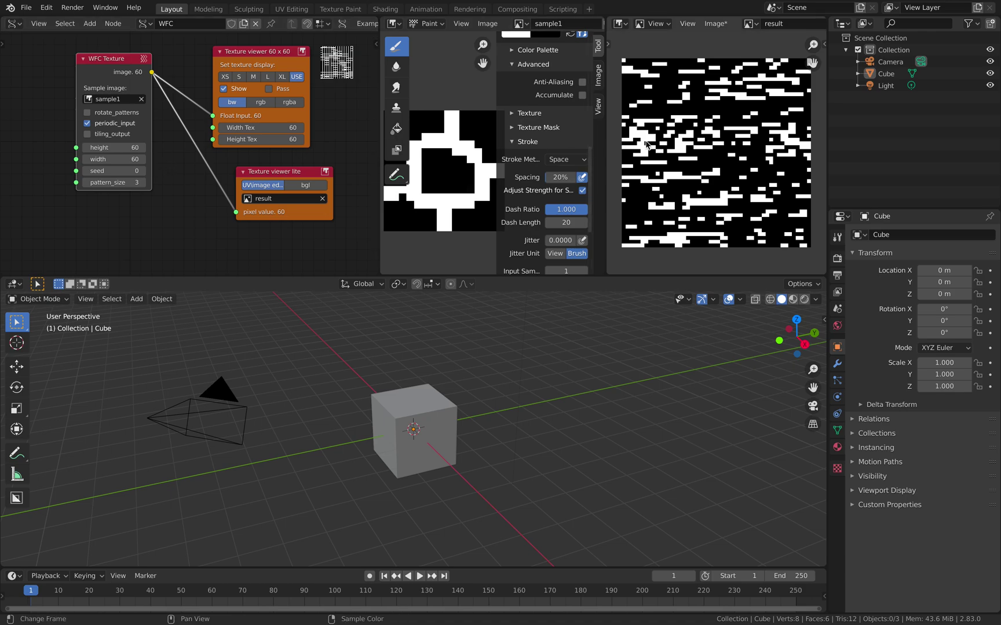
pyautogui.click(26, 7)
pyautogui.click(49, 86)
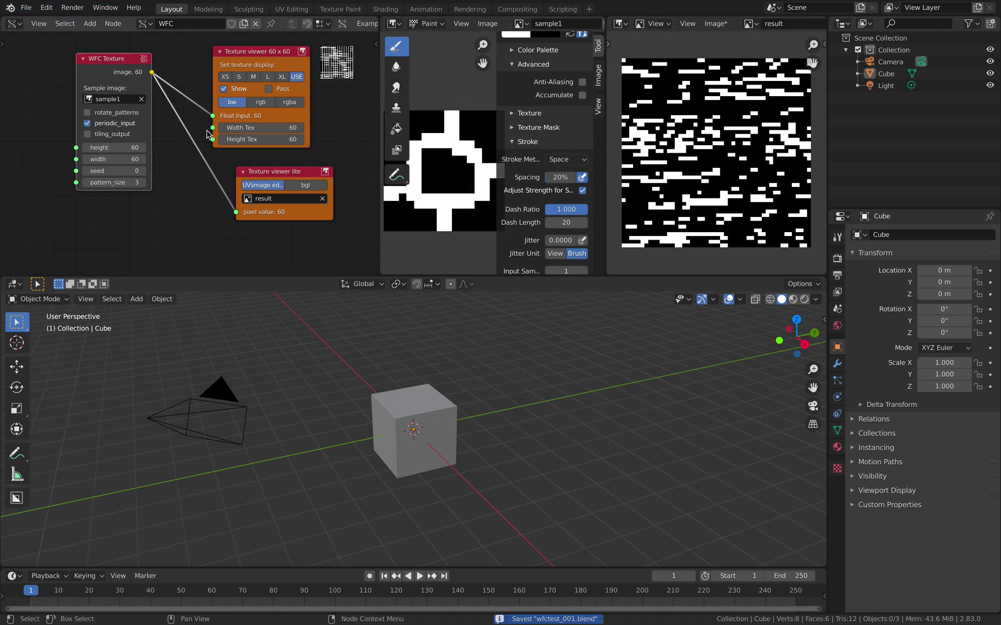
# Step: Frame all nodes in the node editor and collapse the brush settings sidebar beside the sample1 image
pyautogui.press('Home')
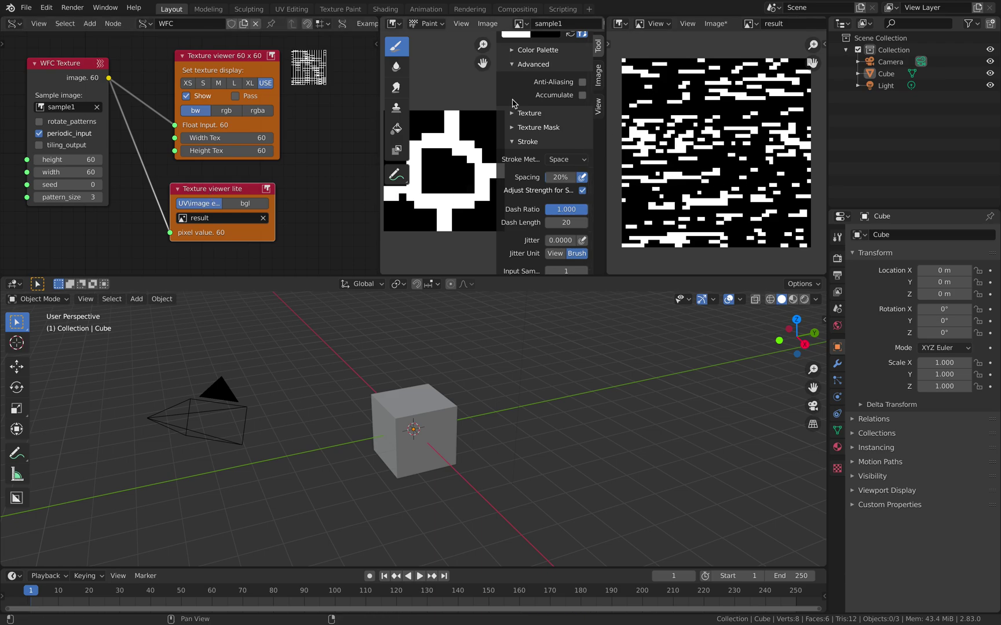
pyautogui.moveTo(496, 93); pyautogui.dragTo(556, 93)
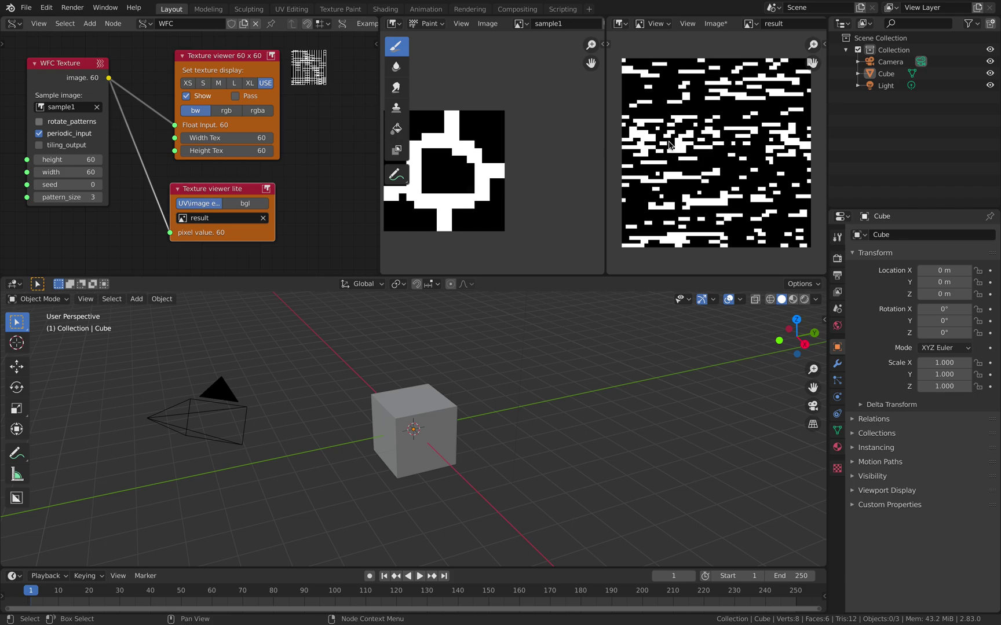
# Step: Enable rotate_patterns on the WFC Texture node and save the project
pyautogui.click(39, 121)
pyautogui.scroll(-2, 670, 144)
pyautogui.scroll(1, 669, 139)
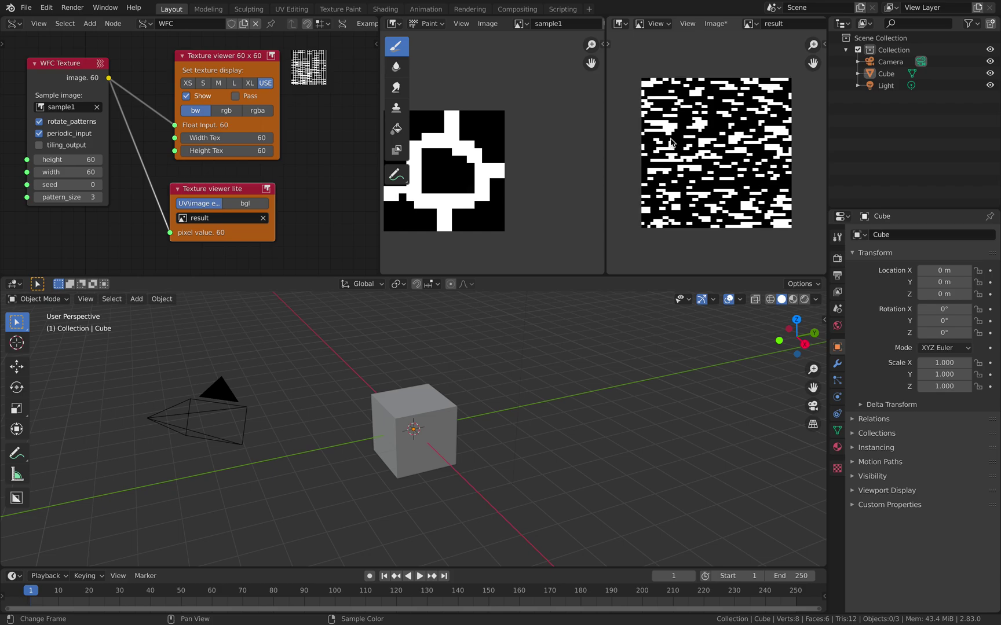
pyautogui.click(26, 8)
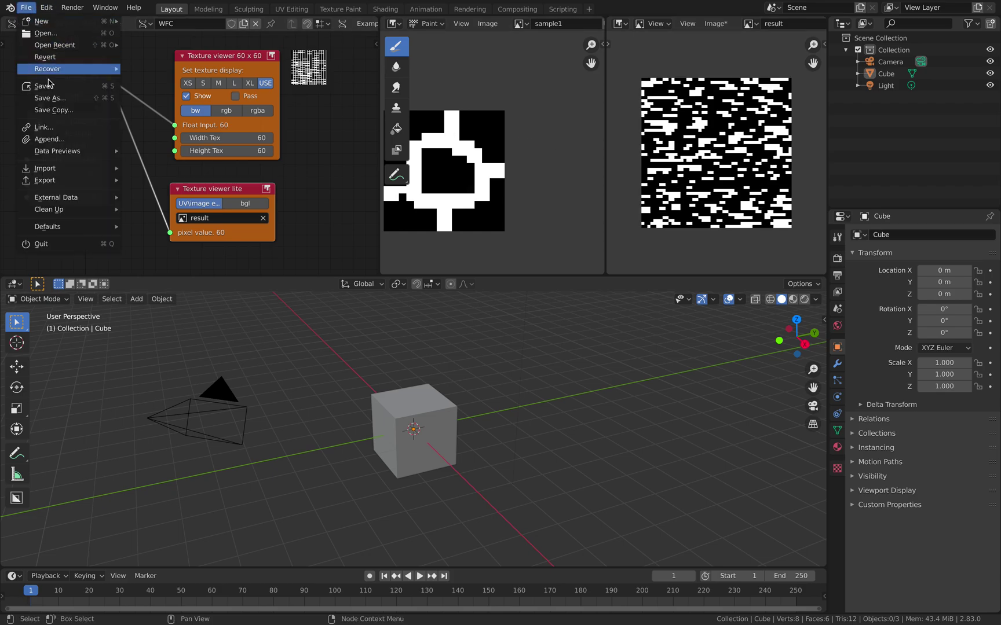
pyautogui.click(35, 86)
pyautogui.scroll(1, 485, 170)
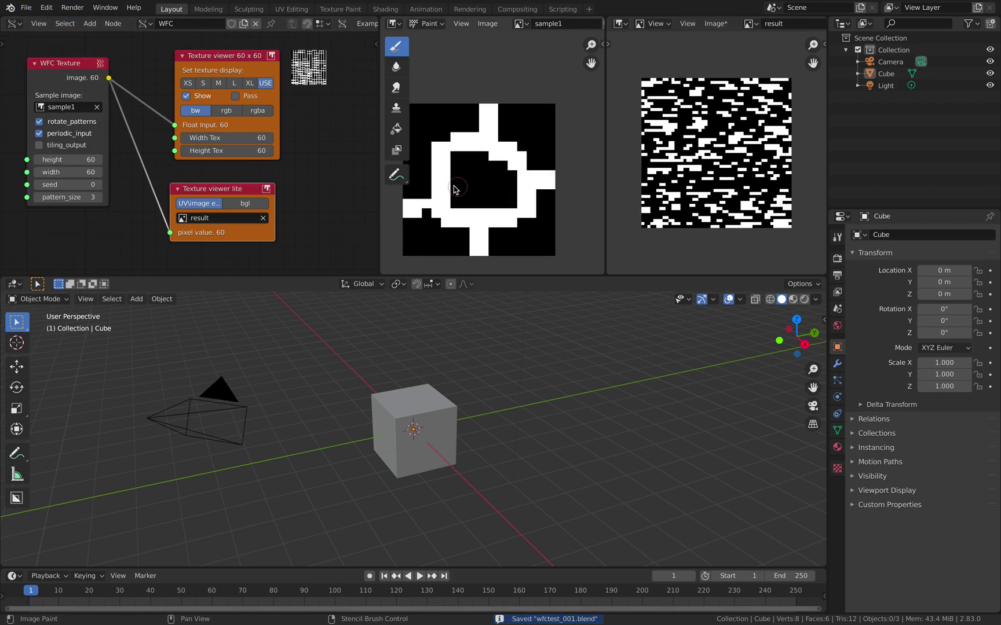
# Step: Enlarge the result image's editor area, expand its sidebar and examine the histogram, waveform, vectorscope and sample line scopes
pyautogui.moveTo(453, 185); pyautogui.dragTo(471, 181, button='middle')
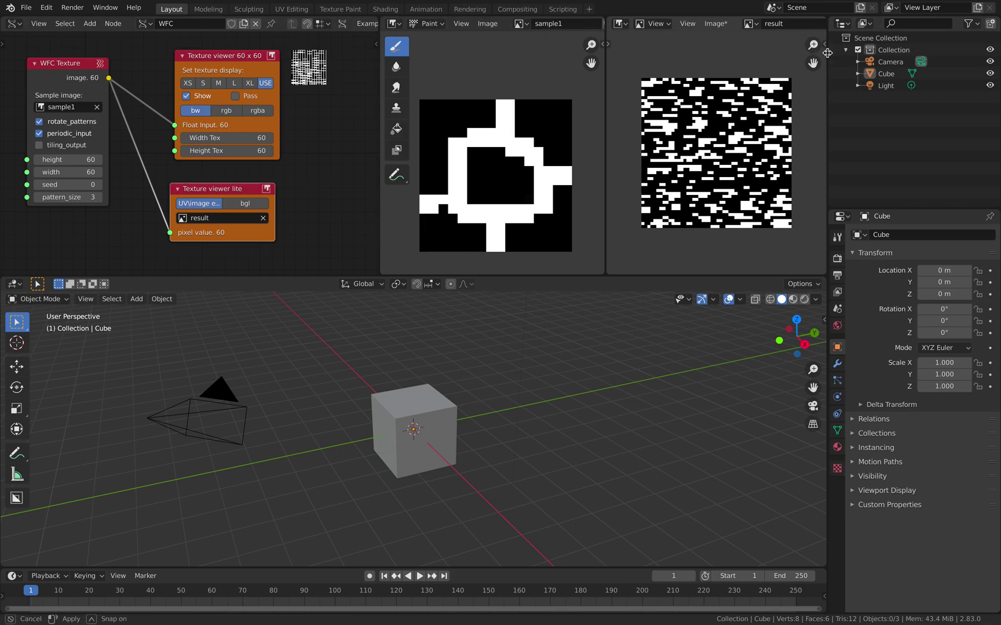
pyautogui.moveTo(829, 54); pyautogui.dragTo(881, 52)
pyautogui.click(878, 46)
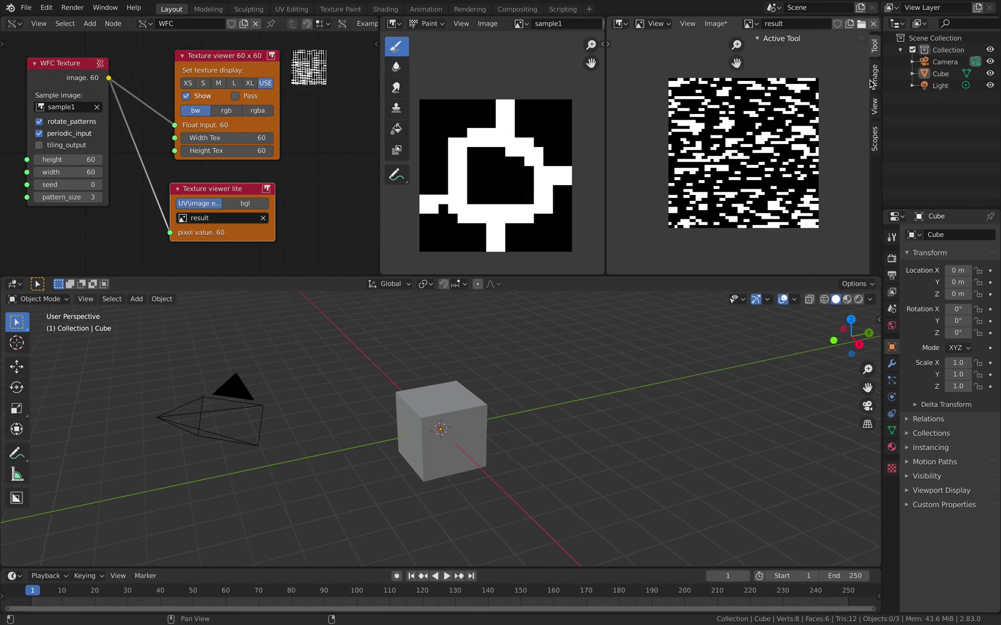
pyautogui.keyDown('ctrl'); pyautogui.scroll(-2, 872, 87); pyautogui.keyUp('ctrl')
pyautogui.keyDown('ctrl'); pyautogui.scroll(3, 875, 98); pyautogui.keyUp('ctrl')
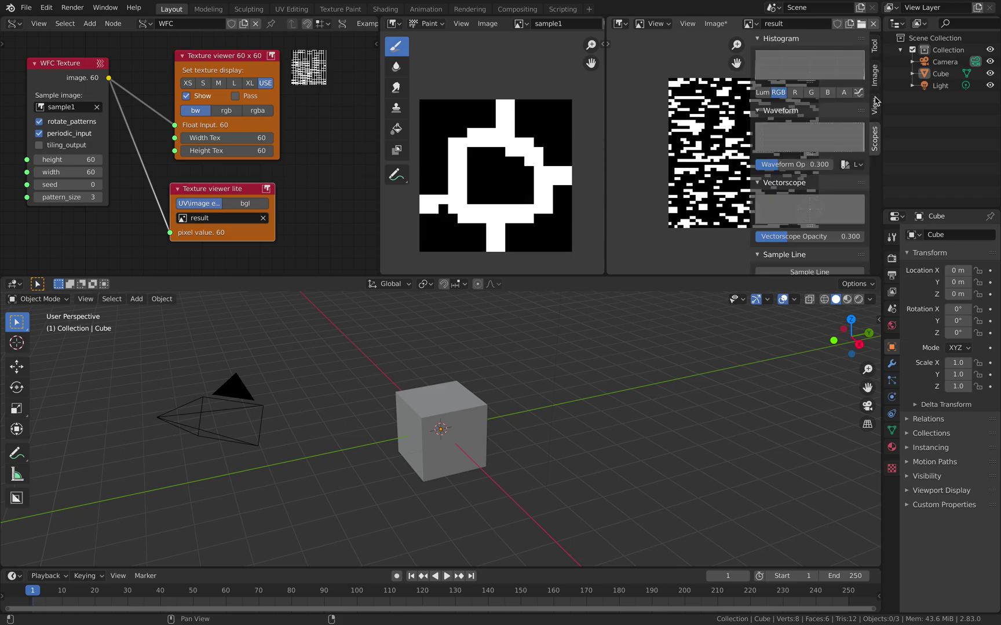
pyautogui.scroll(-1, 809, 150)
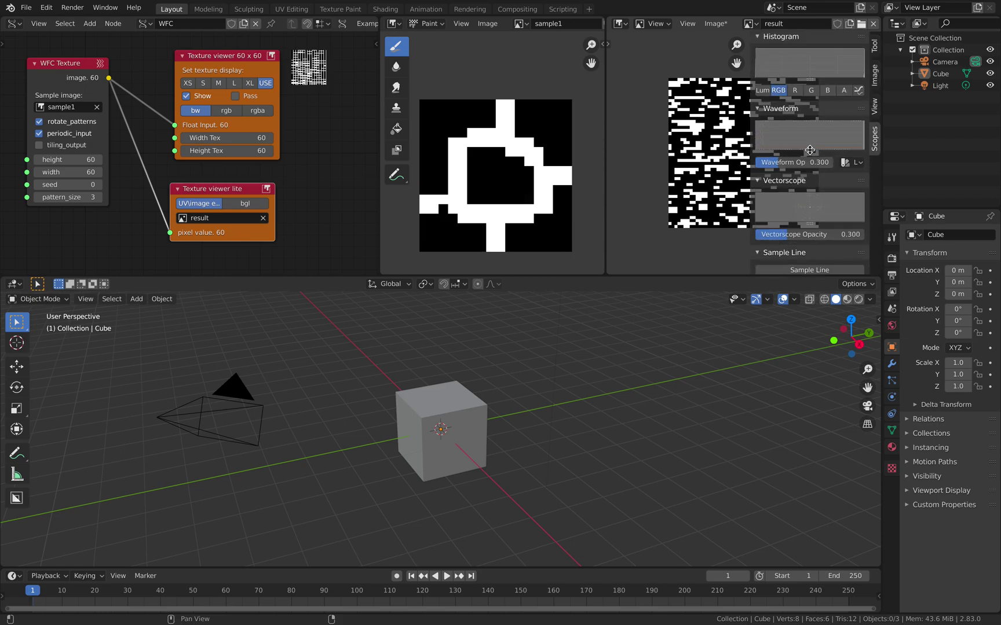
pyautogui.scroll(1, 809, 150)
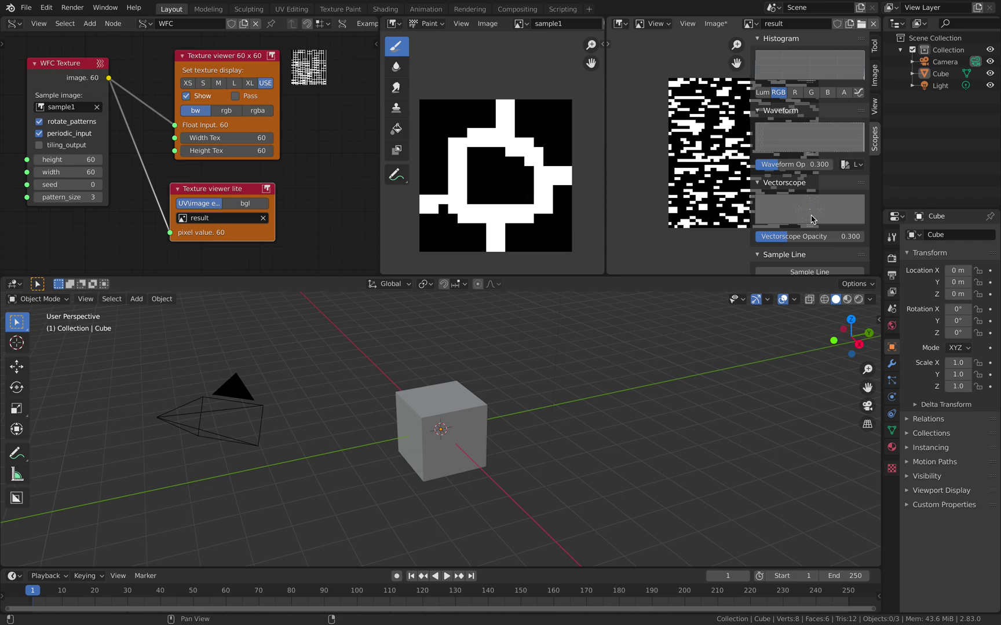
pyautogui.scroll(-3, 800, 208)
pyautogui.scroll(-1, 800, 223)
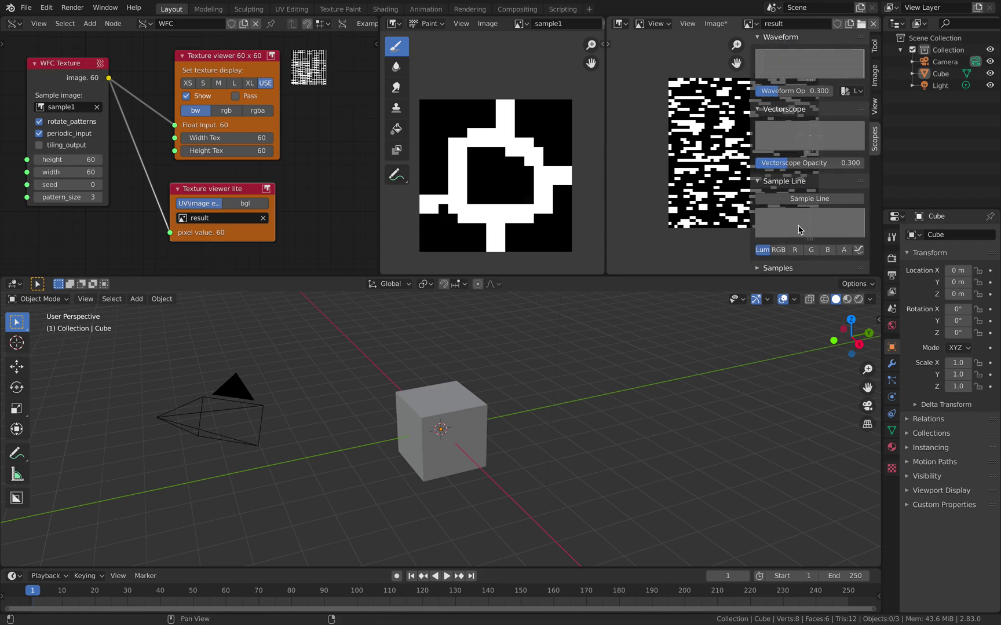
pyautogui.click(779, 268)
pyautogui.scroll(-2, 817, 269)
pyautogui.scroll(2, 816, 266)
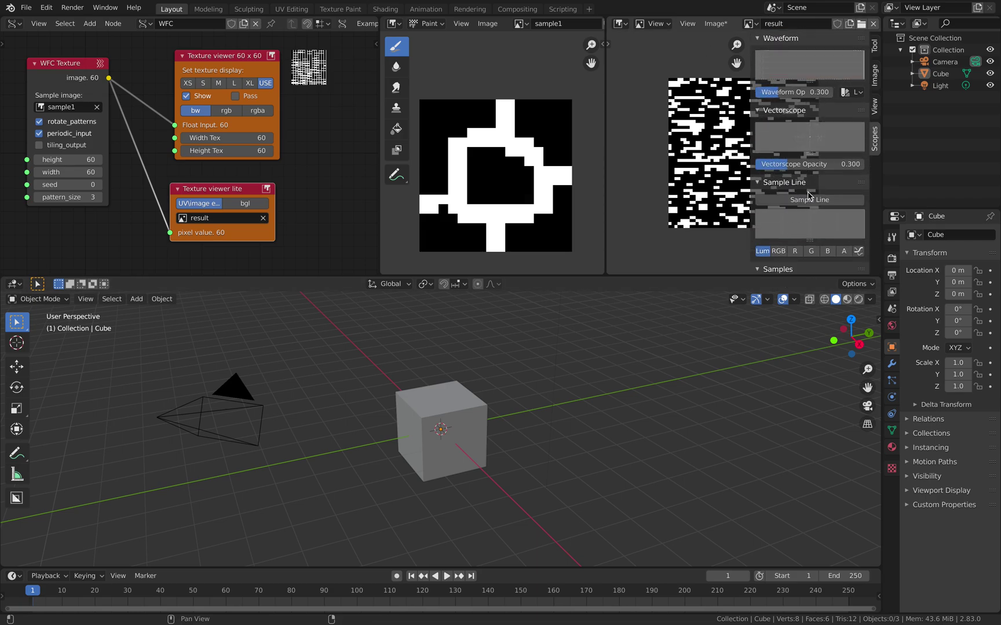
pyautogui.scroll(3, 808, 196)
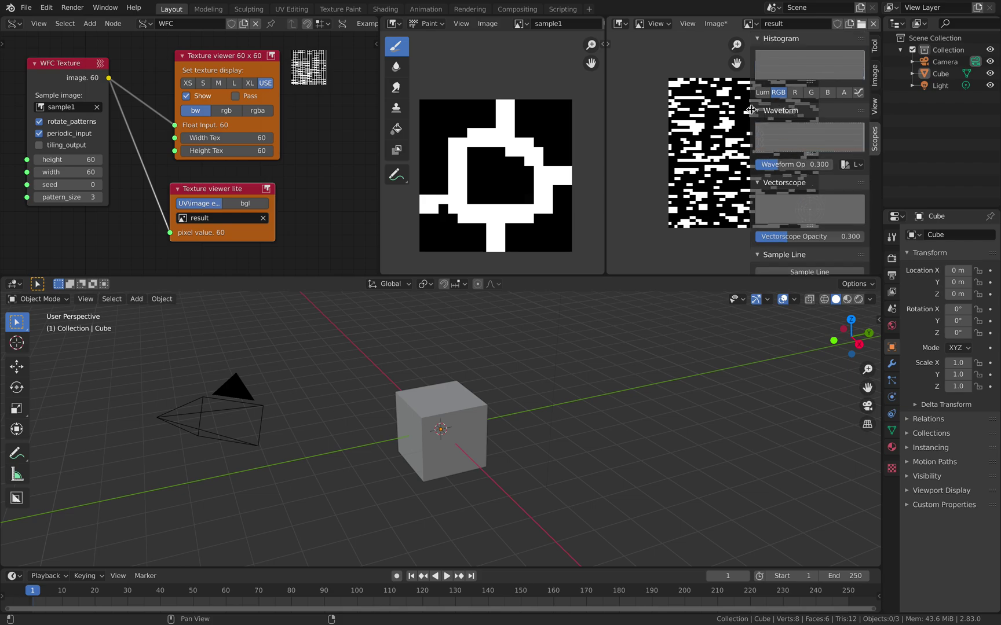
# Step: Narrow the result image editor's sidebar and examine its display, image and active tool settings
pyautogui.moveTo(751, 110); pyautogui.dragTo(766, 110)
pyautogui.click(875, 106)
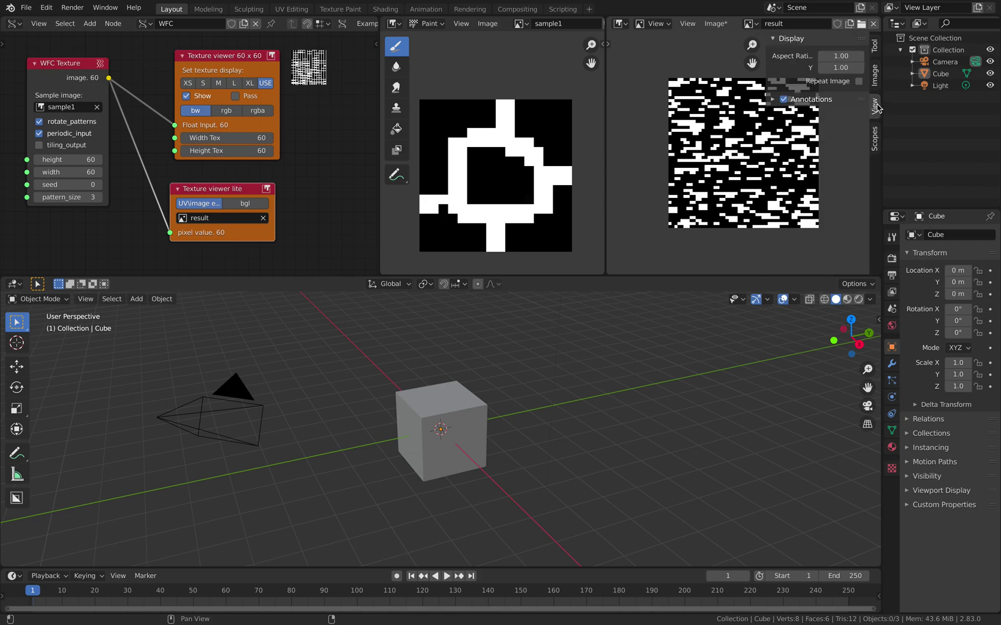
pyautogui.click(874, 75)
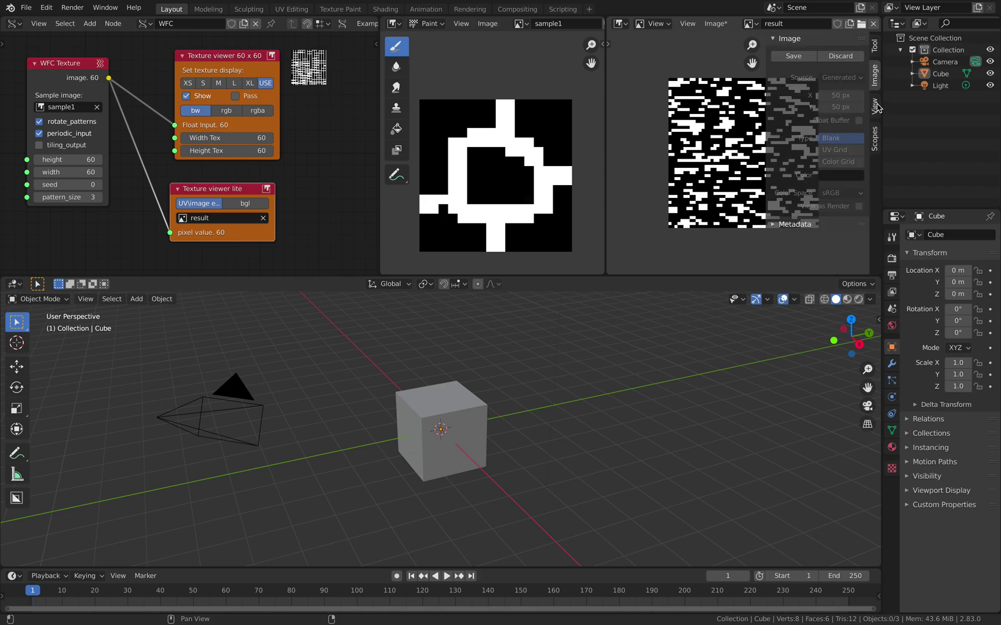
pyautogui.click(875, 48)
pyautogui.click(688, 24)
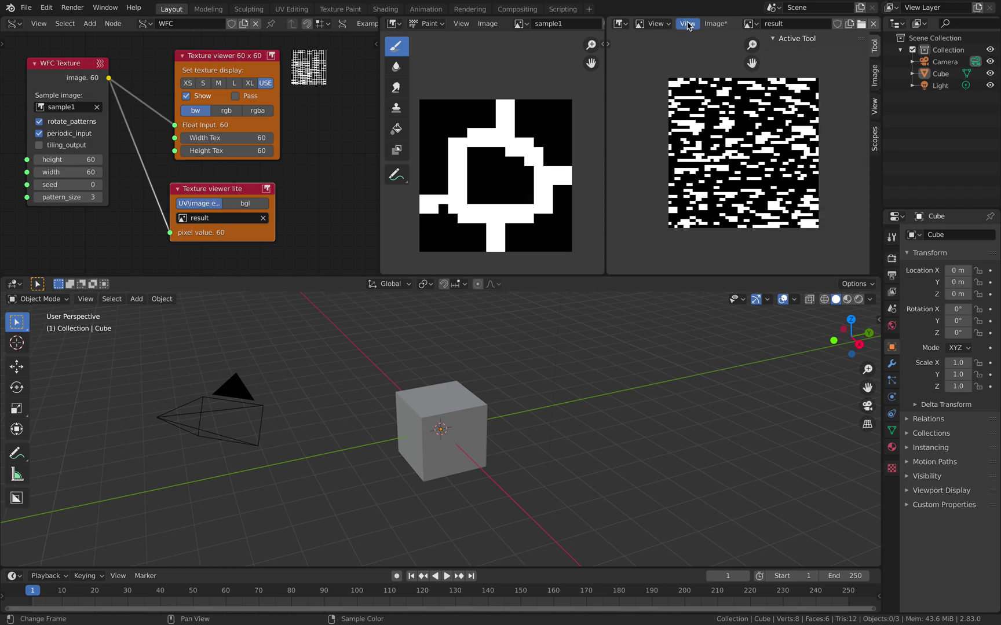
pyautogui.click(715, 24)
pyautogui.click(713, 37)
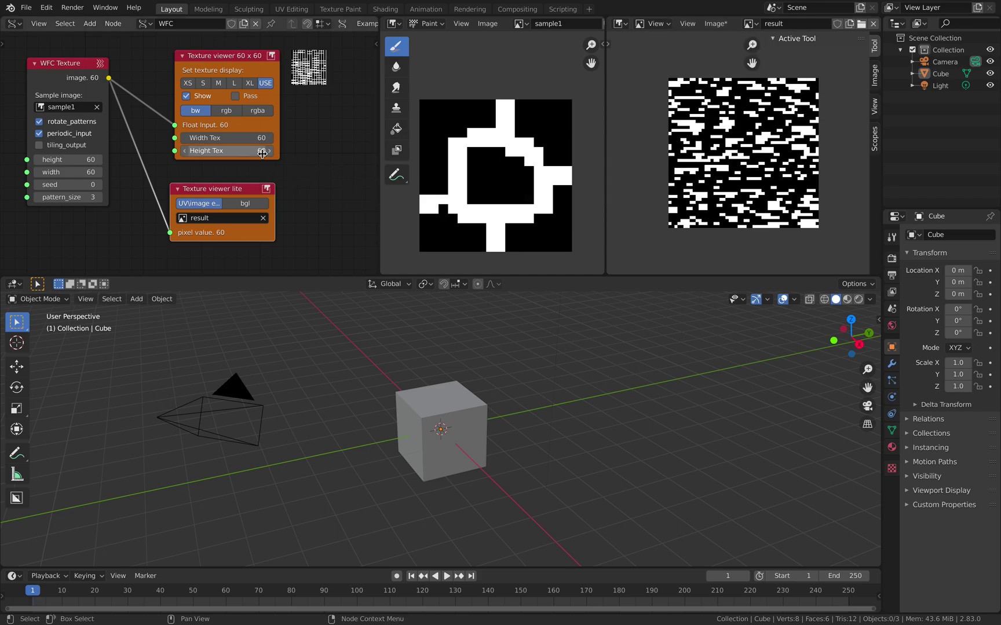
# Step: Set the Texture viewer's width and height to 50 and try to edit the WFC Texture's size values together
pyautogui.moveTo(259, 152); pyautogui.dragTo(259, 140)
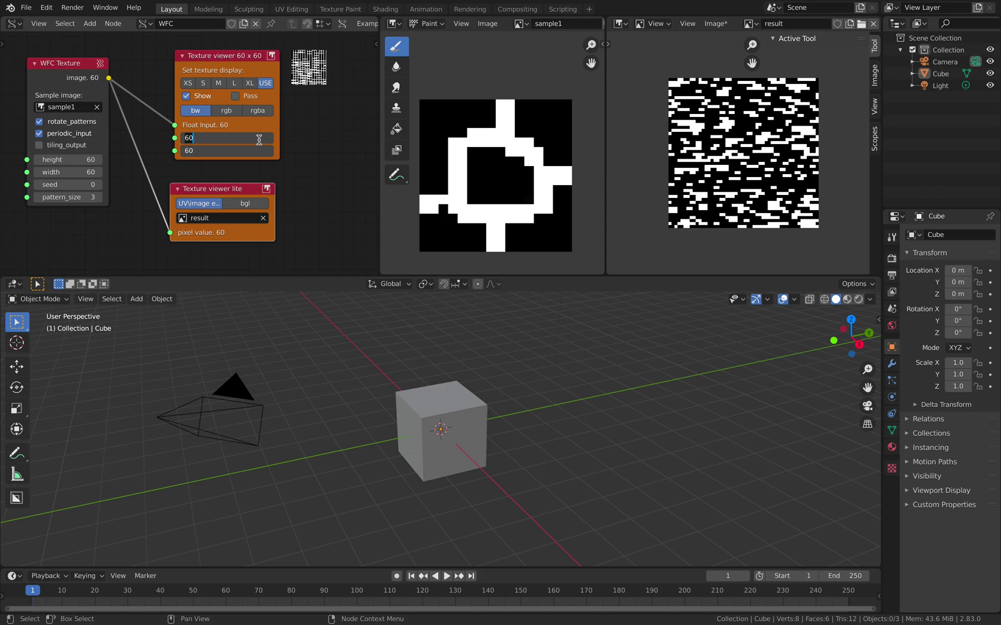
pyautogui.write('50')
pyautogui.press('Return')
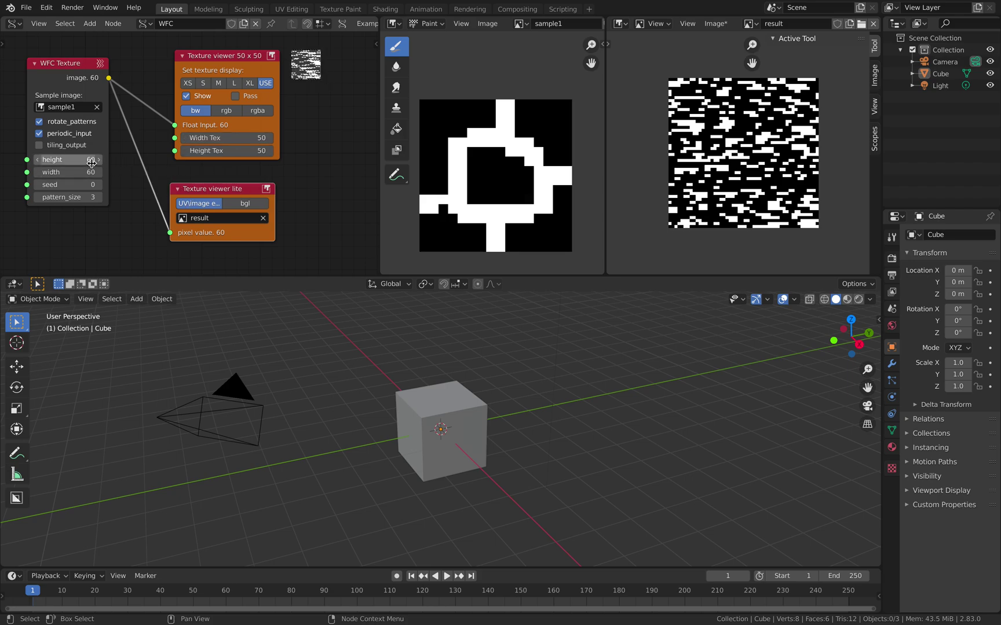
pyautogui.moveTo(92, 184); pyautogui.dragTo(92, 161)
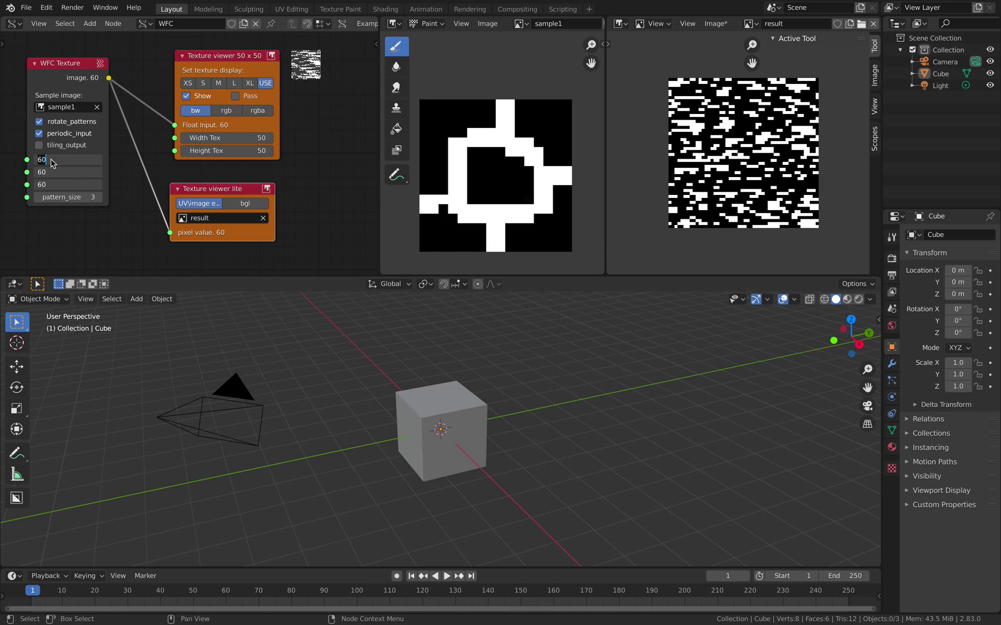
# Step: Switch to Terminal and close its window, terminating the running Blender process
pyautogui.press('super+Tab')
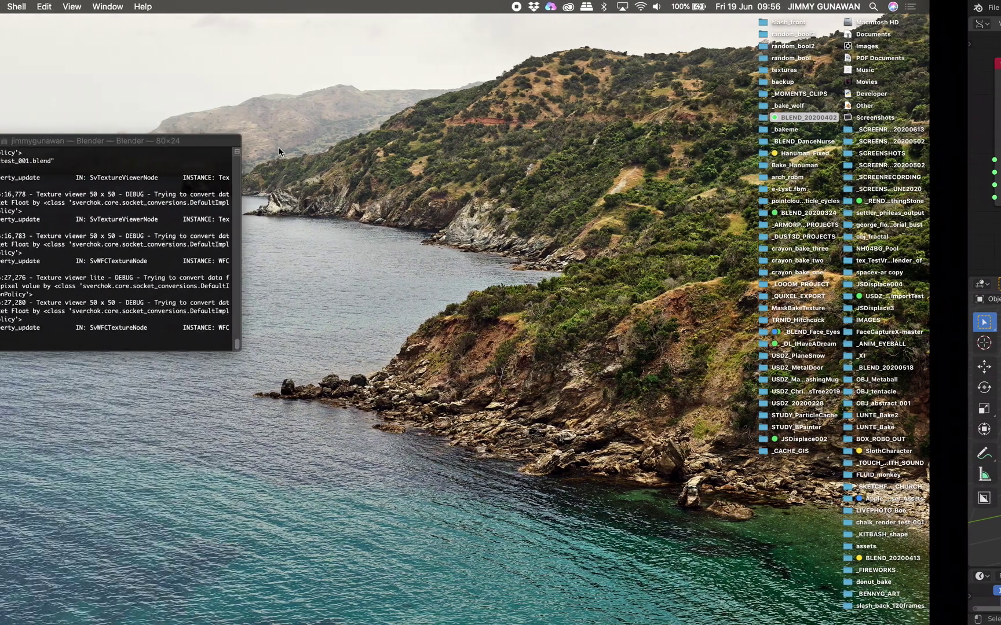
pyautogui.press('super+Tab')
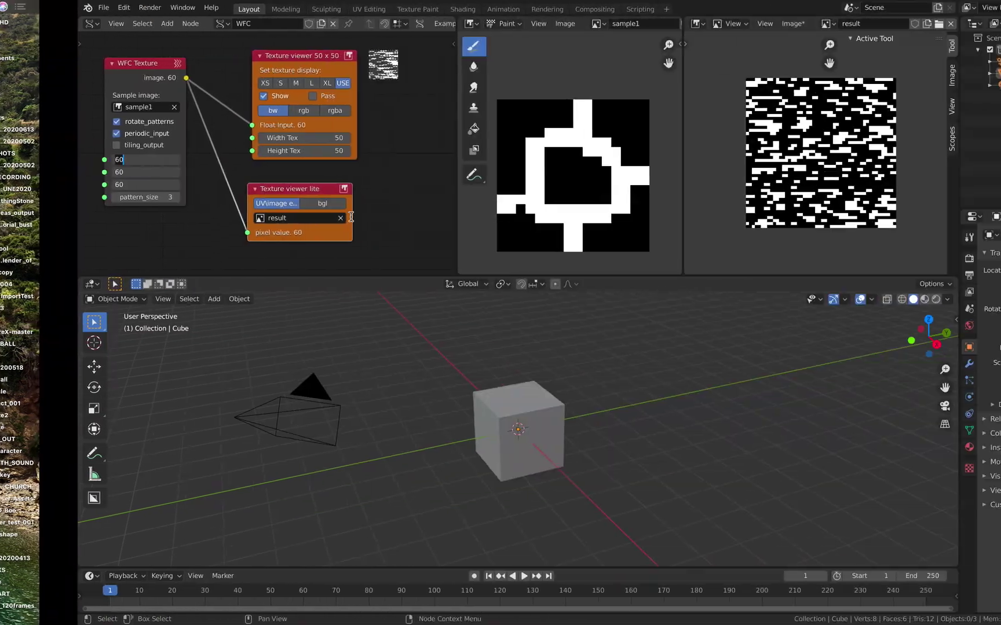
pyautogui.press('super+Tab')
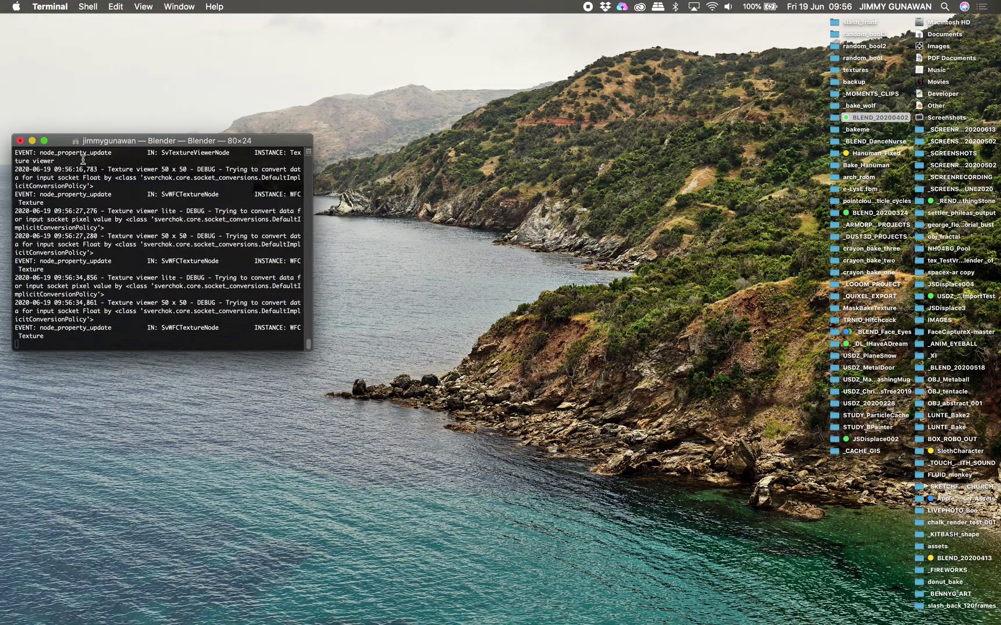
pyautogui.click(22, 143)
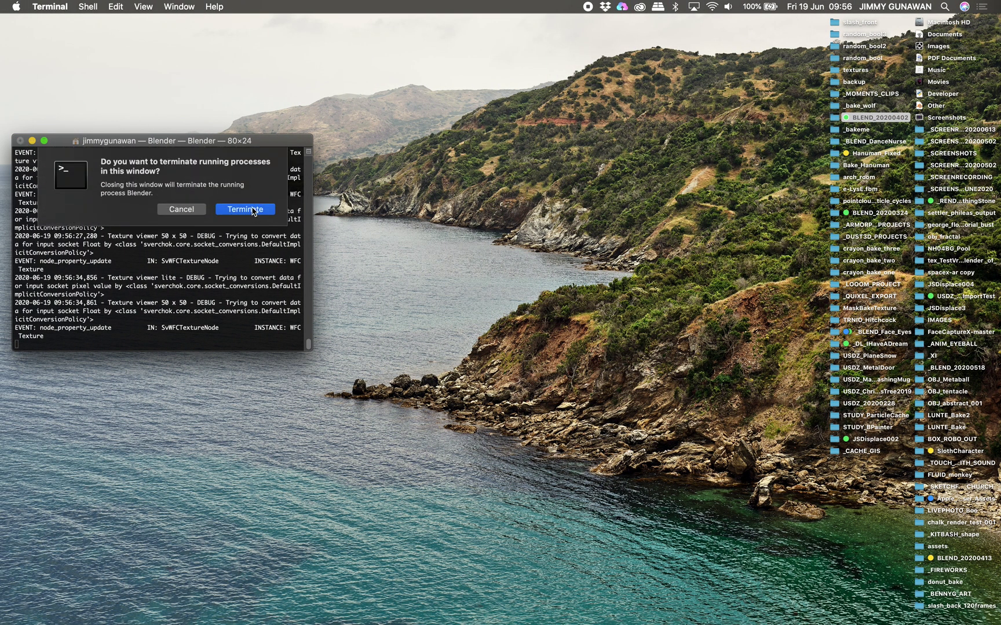
pyautogui.click(246, 211)
# Step: Examine the WFC Texture node examples and their settings on the Sverchok GitHub pull request page in the browser
pyautogui.click(444, 118)
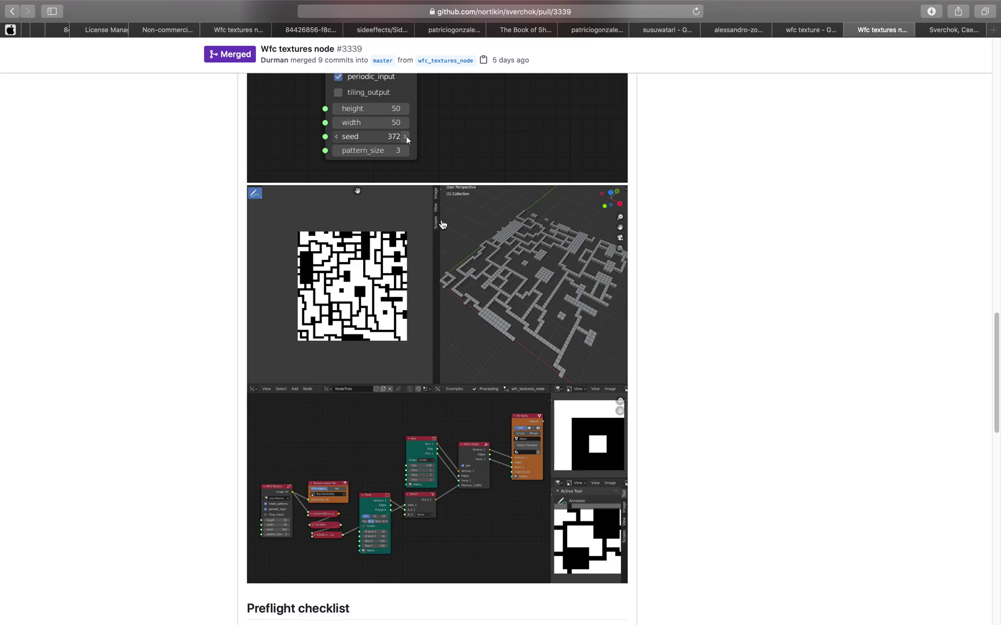
pyautogui.scroll(5, 502, 276)
pyautogui.scroll(2, 594, 135)
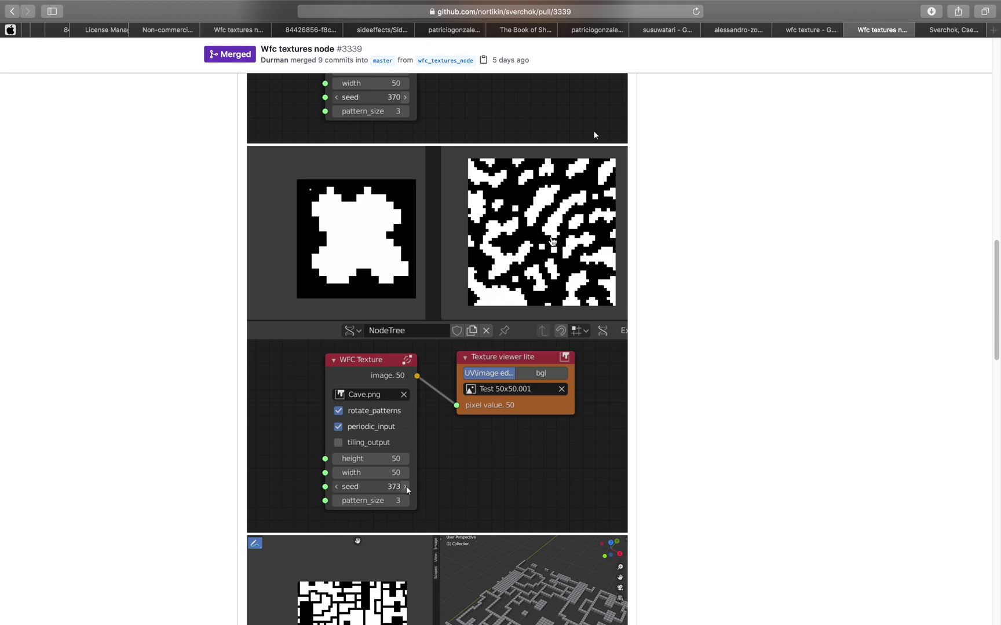
pyautogui.scroll(-10, 593, 135)
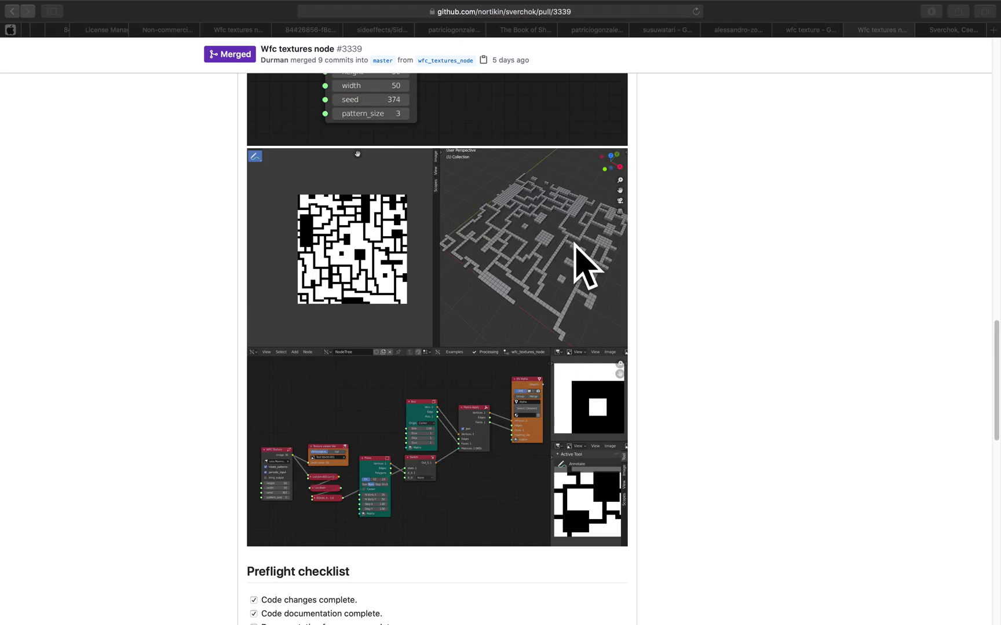
# Step: Switch to the restarted Blender, reopen the recent file wfctest_001.blend and make the window full screen
pyautogui.hotkey('ctrl', 'Right')
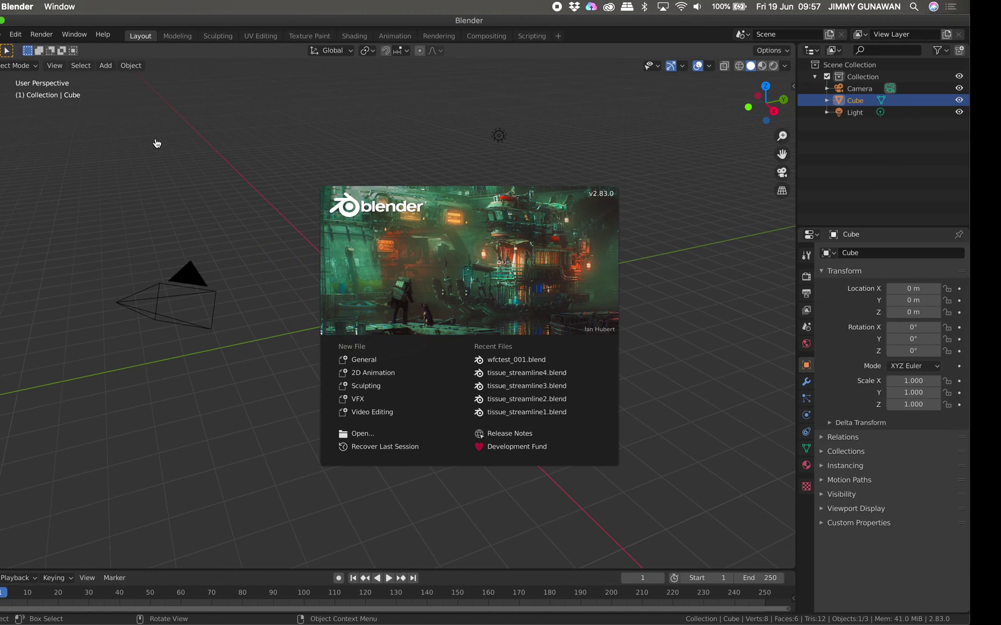
pyautogui.click(26, 34)
pyautogui.moveTo(68, 74)
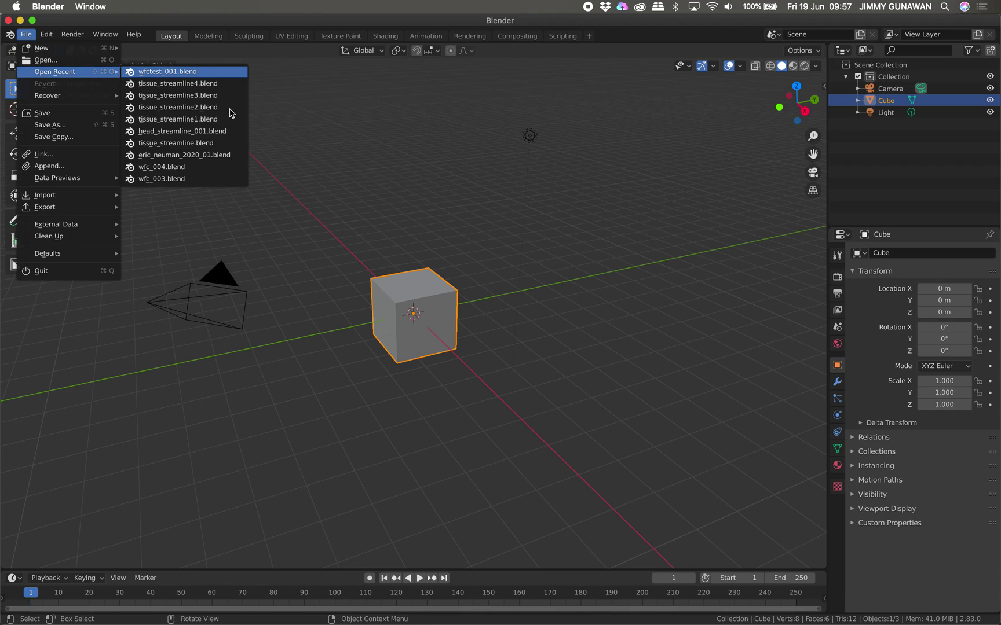
pyautogui.press('Return')
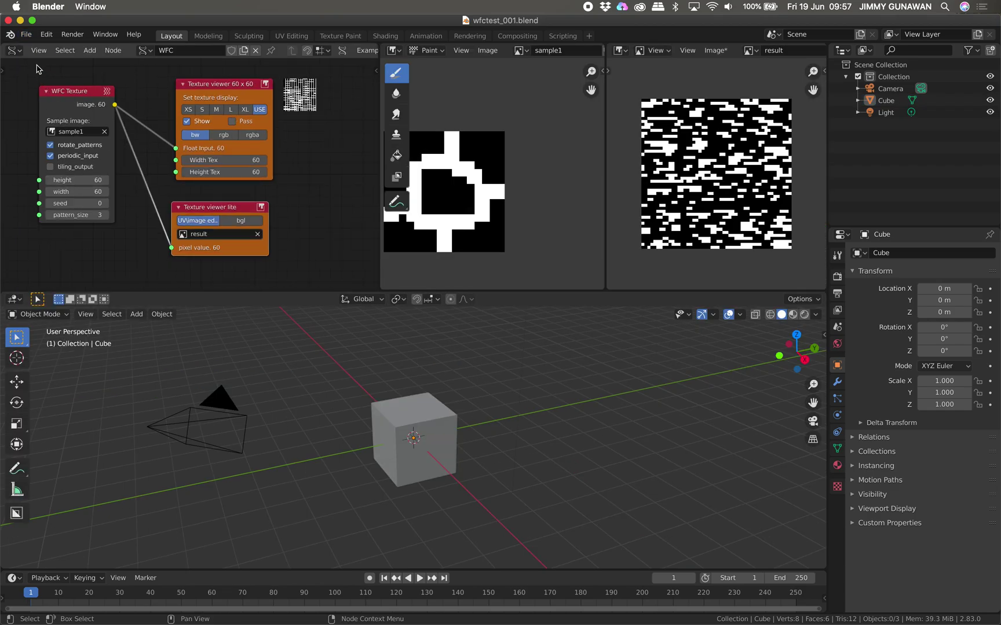
pyautogui.click(32, 20)
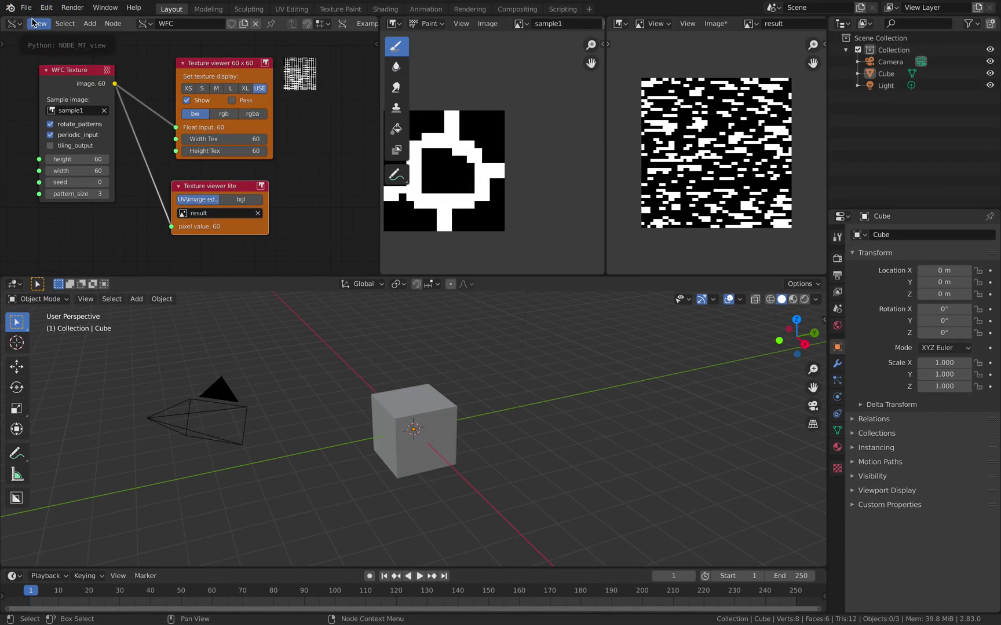
# Step: Save the project as a new incremented version named wfctest_002.blend
pyautogui.click(26, 7)
pyautogui.click(43, 98)
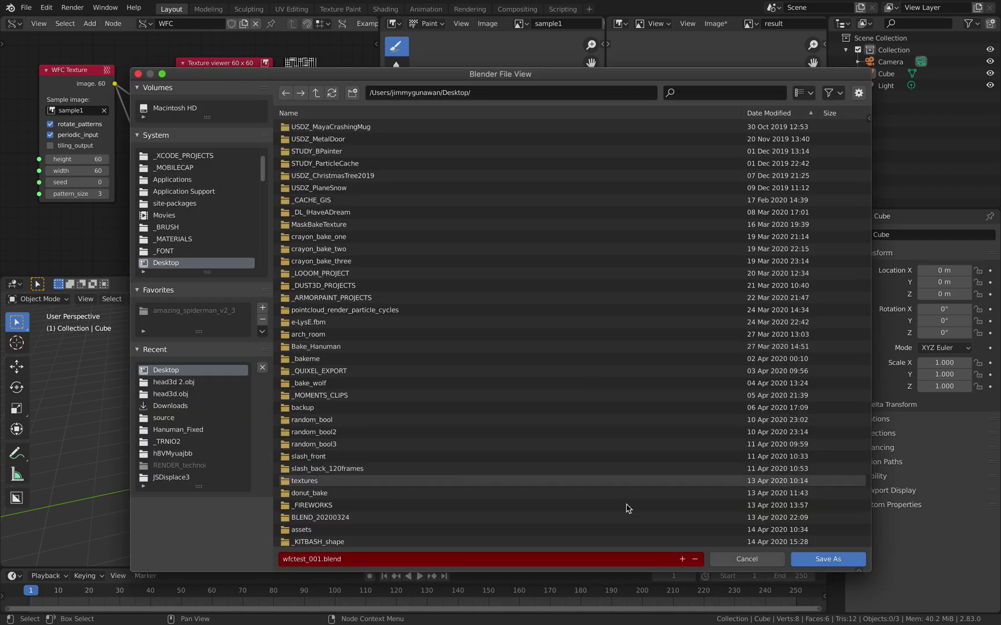
pyautogui.click(682, 558)
pyautogui.click(815, 559)
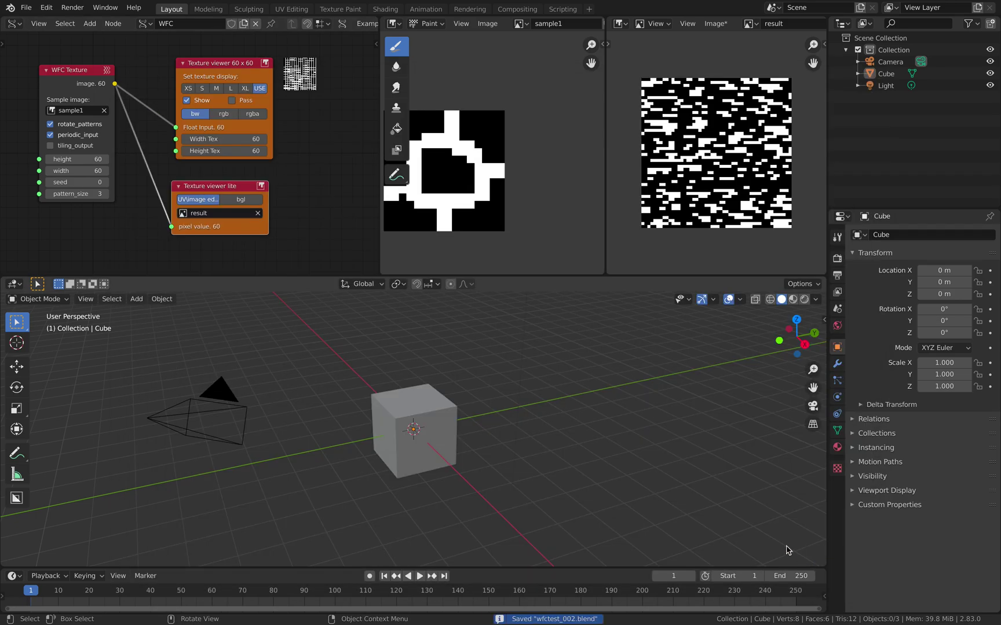
# Step: Set width and height to 50 on both the Texture viewer and WFC Texture nodes and save the project
pyautogui.click(244, 136)
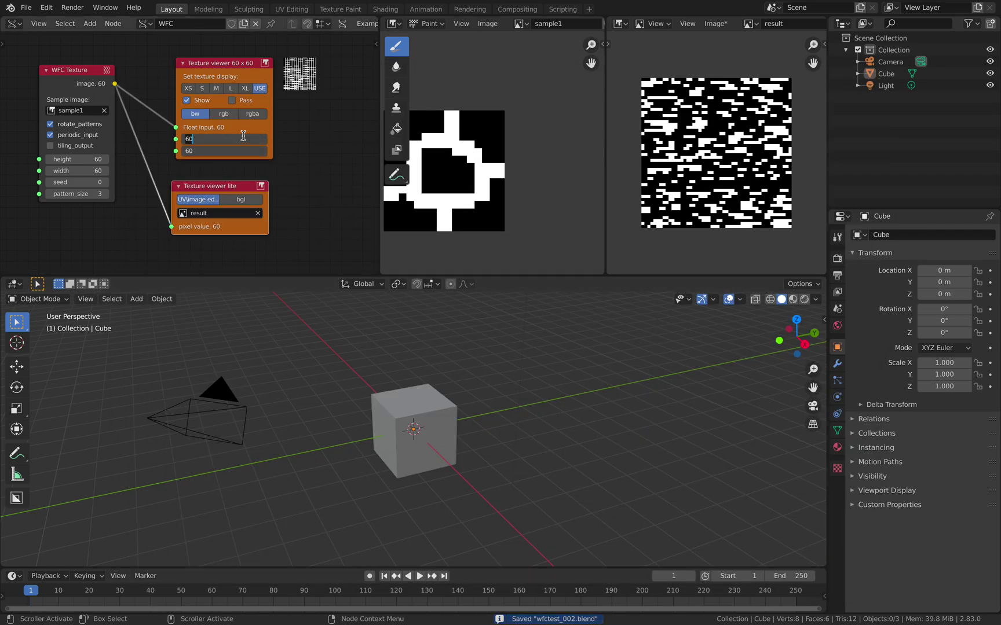
pyautogui.press('Return')
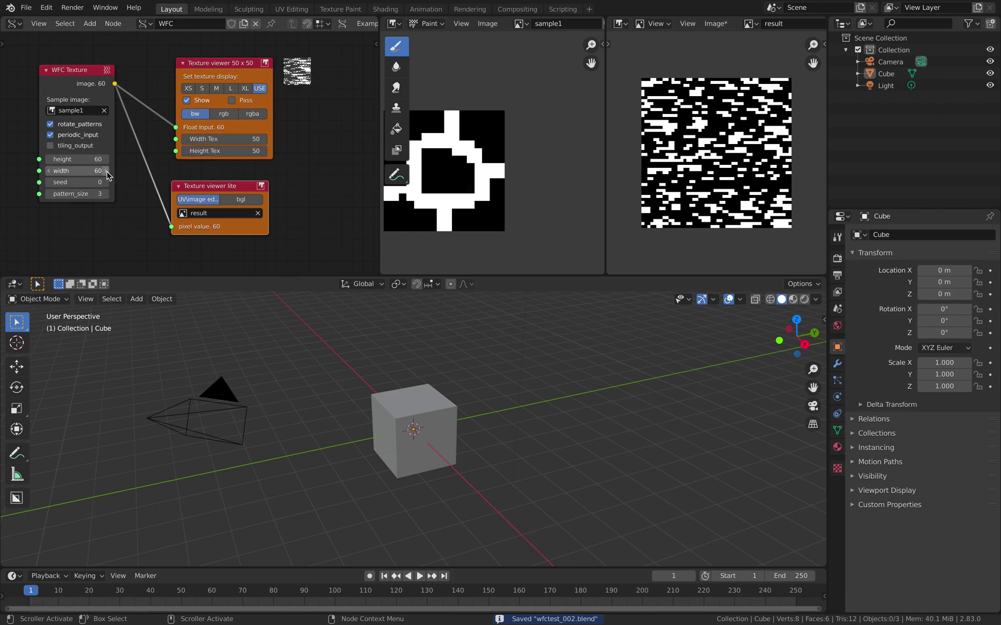
pyautogui.click(80, 160)
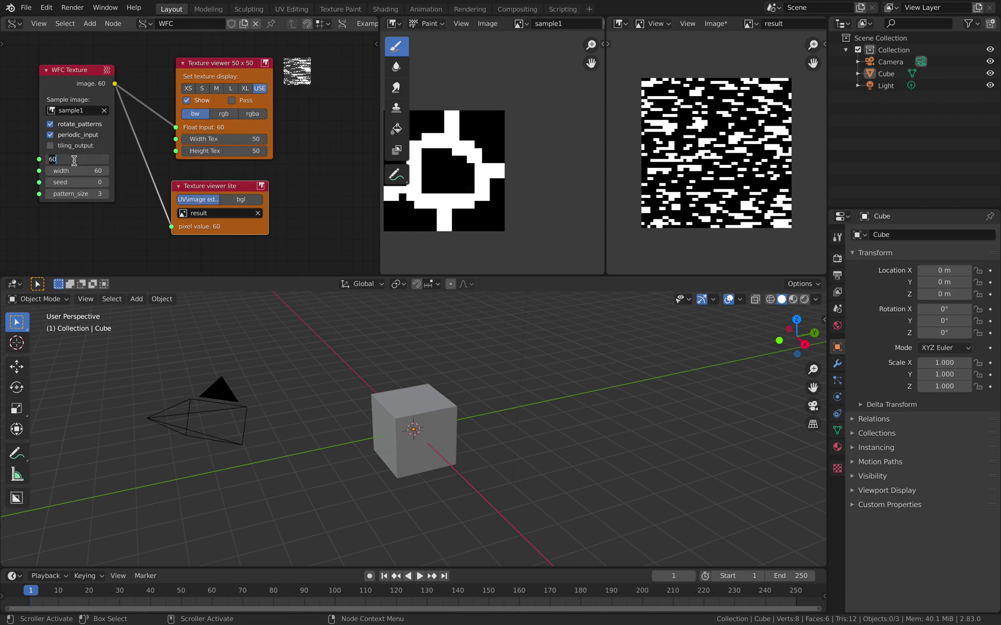
pyautogui.press('Tab')
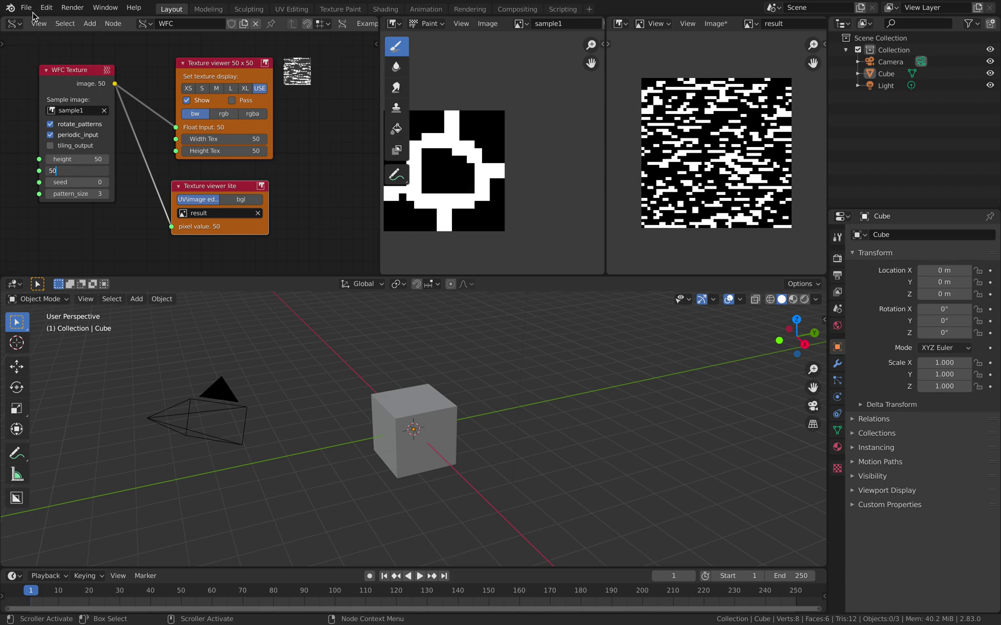
pyautogui.press('Return')
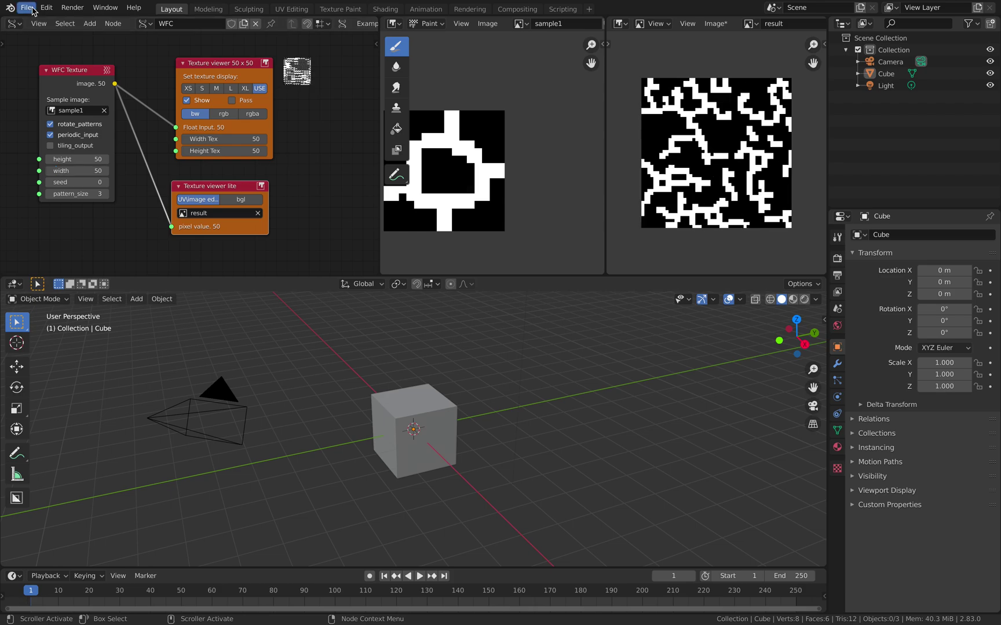
pyautogui.click(27, 10)
pyautogui.click(42, 86)
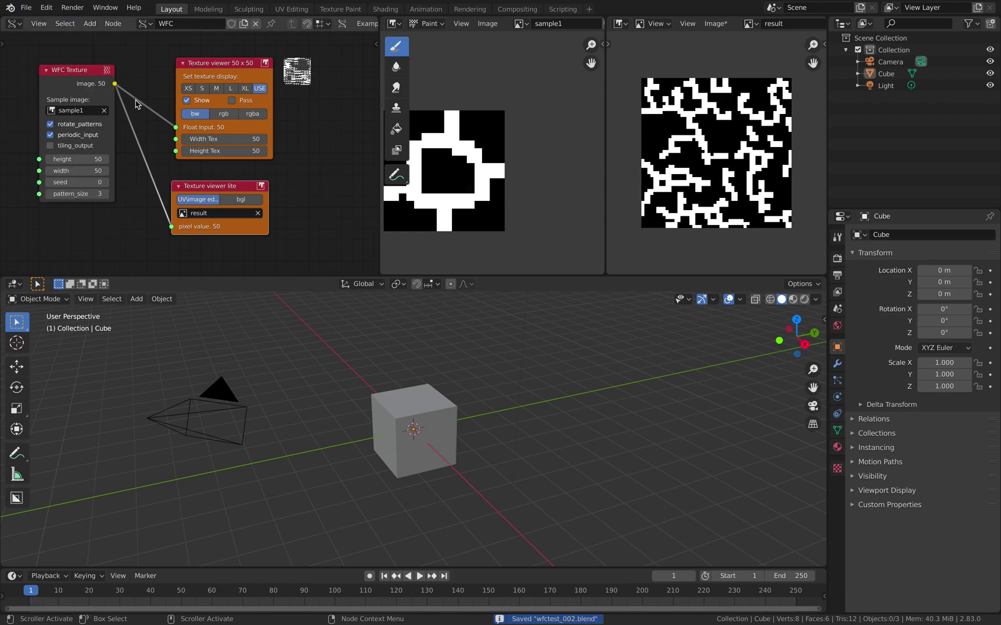
pyautogui.hscroll(-5, 461, 156)
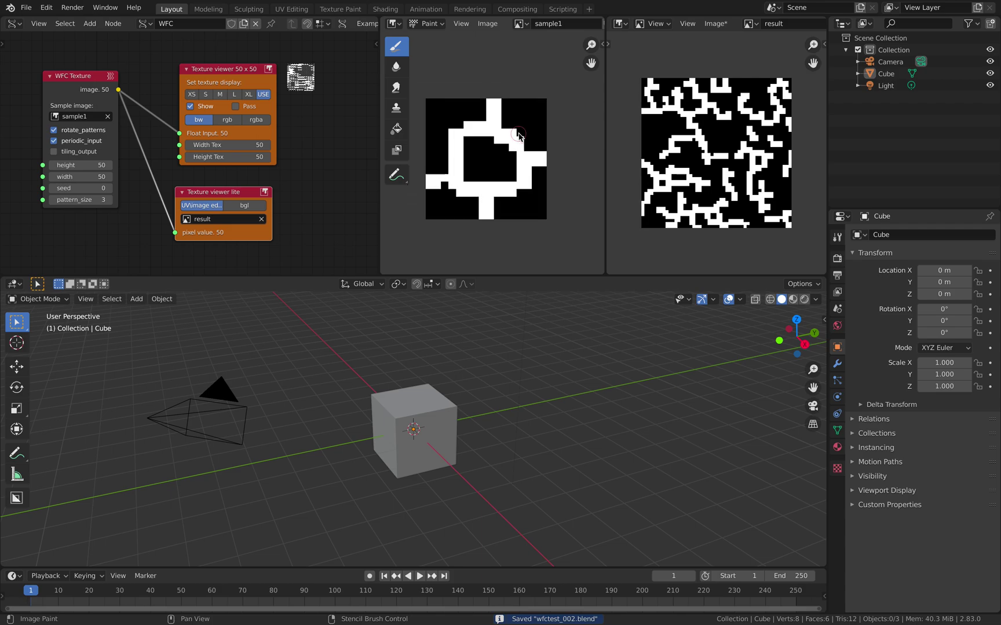
# Step: Save the project after comparing the sample1 image with the generated result image
pyautogui.scroll(-2, 479, 165)
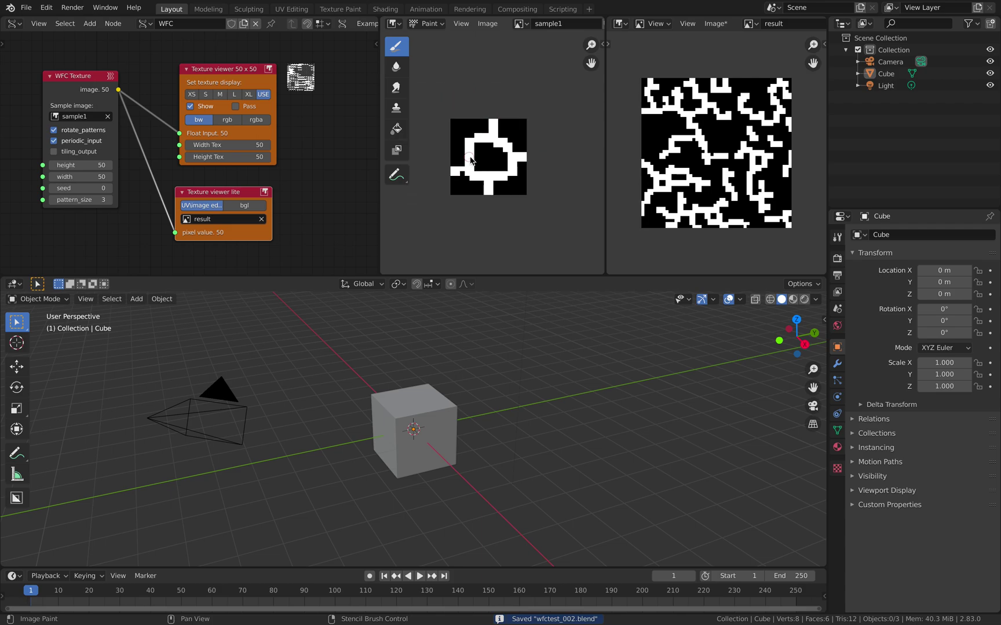
pyautogui.scroll(1, 479, 165)
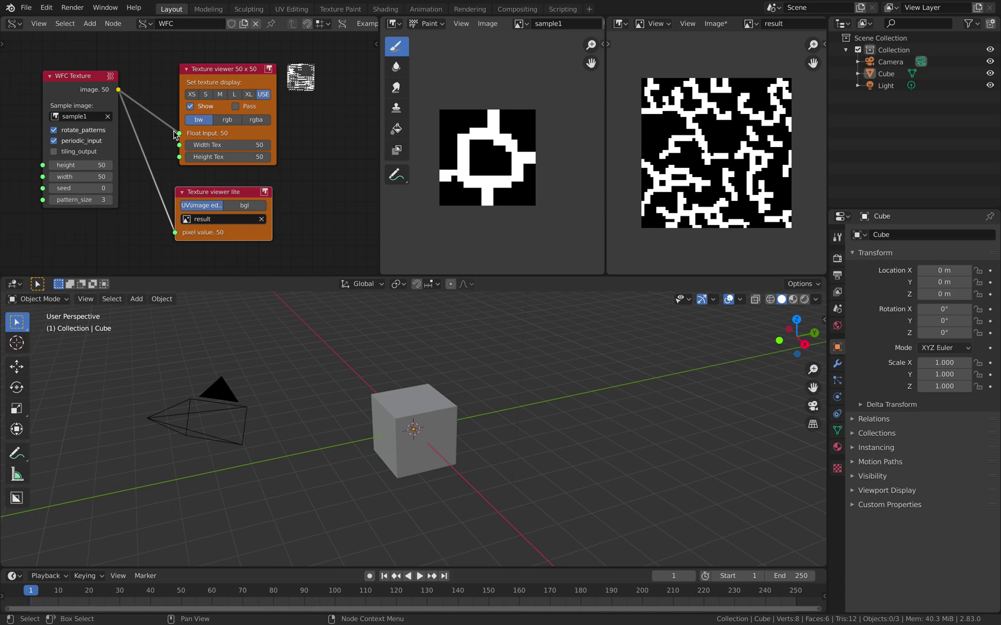
pyautogui.moveTo(698, 139); pyautogui.dragTo(699, 140, button='middle')
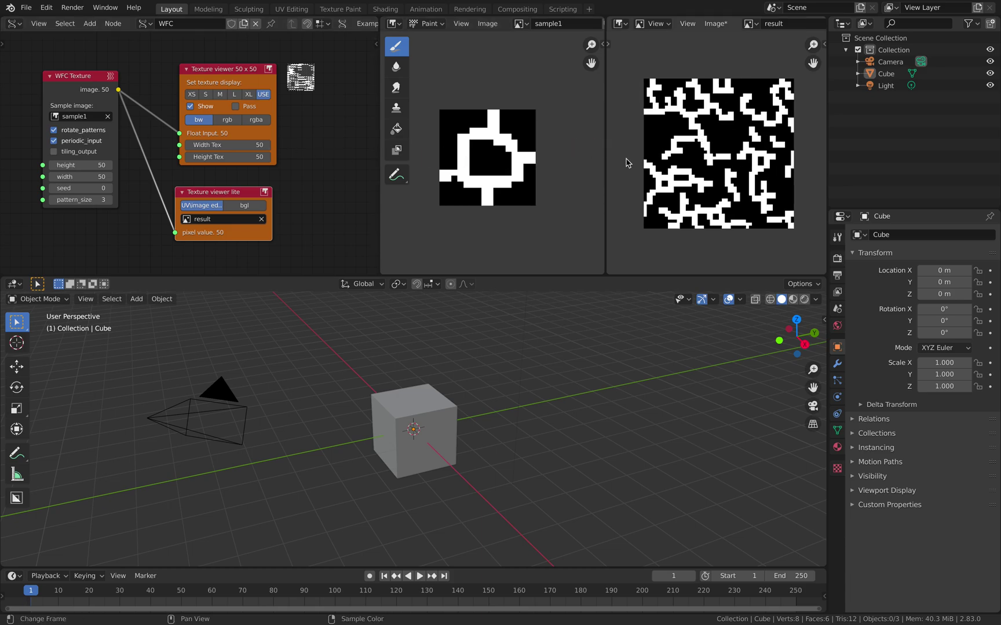
pyautogui.click(26, 7)
pyautogui.click(36, 87)
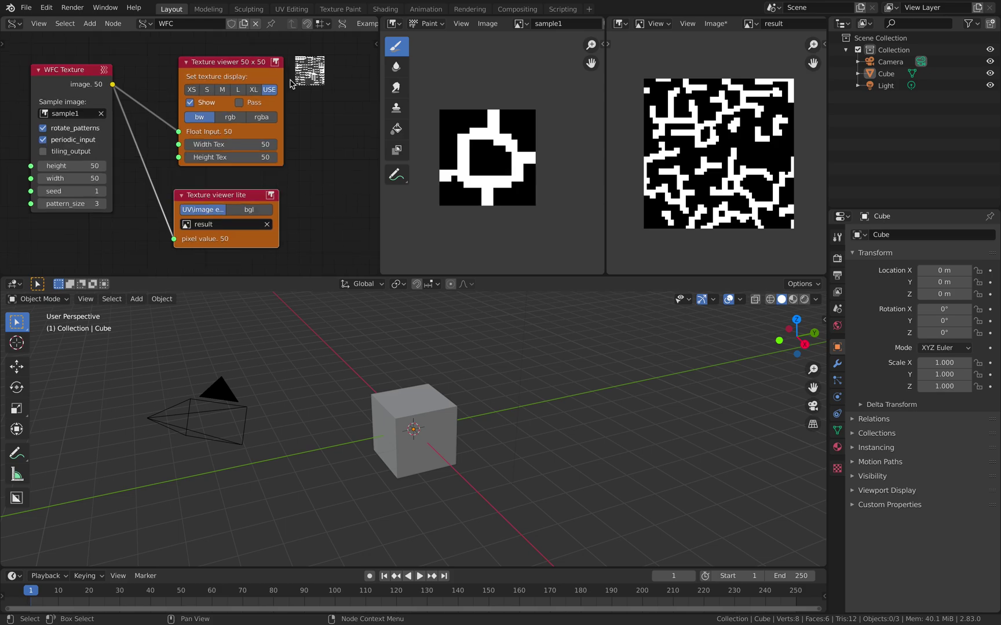
# Step: Set the Texture viewer node's colour mode to rgba and save the project
pyautogui.scroll(4, 294, 92)
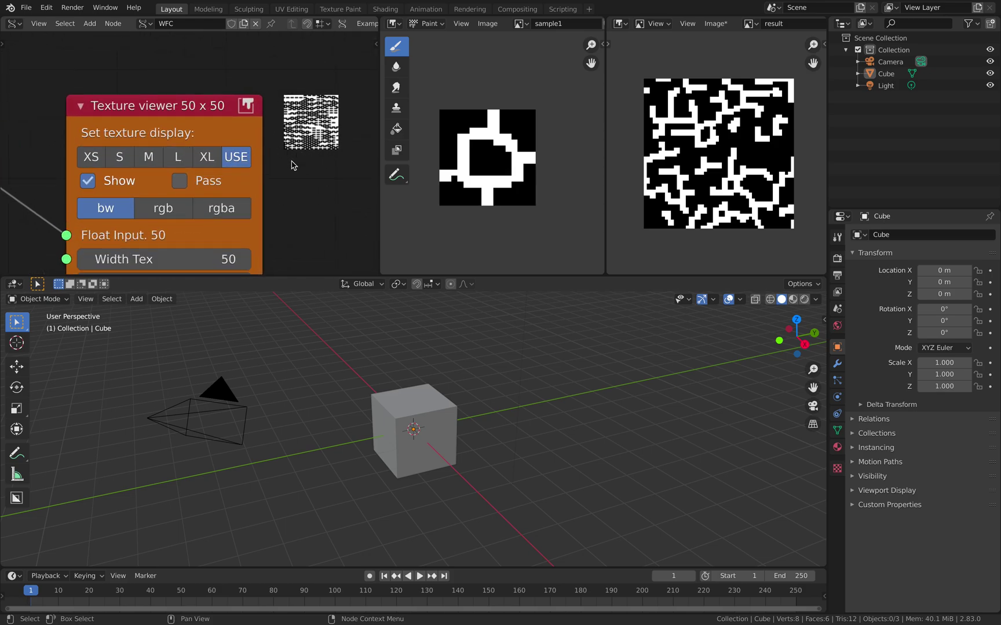
pyautogui.scroll(1, 226, 191)
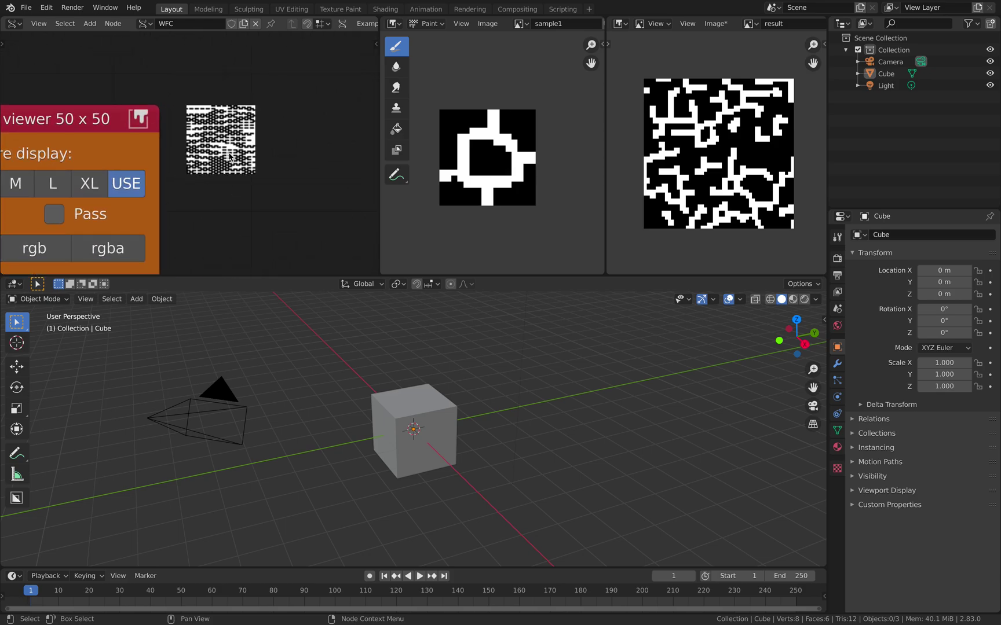
pyautogui.scroll(-5, 230, 155)
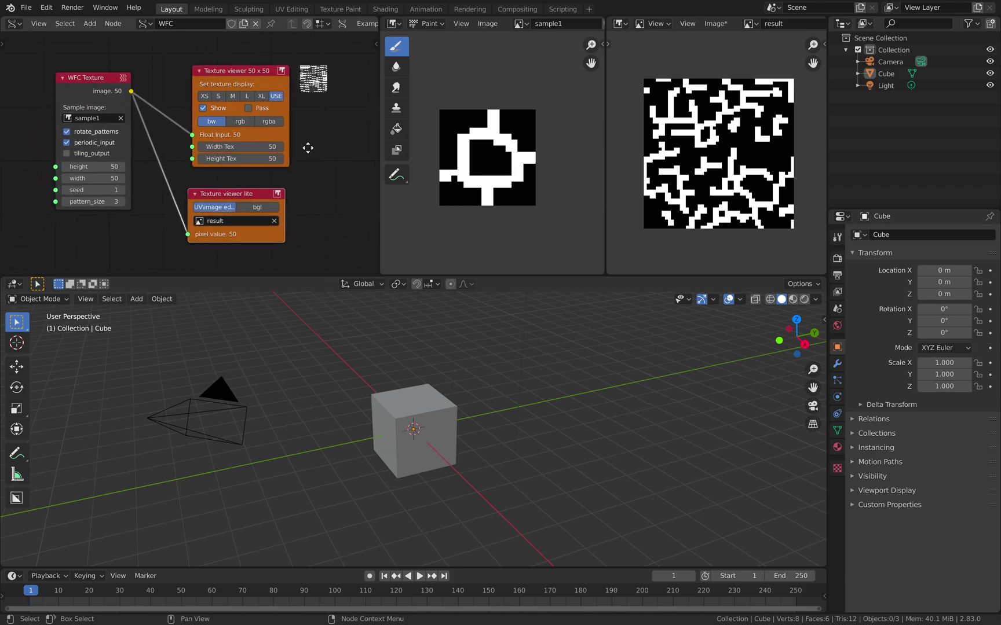
pyautogui.moveTo(308, 147); pyautogui.dragTo(311, 145, button='middle')
pyautogui.scroll(1, 298, 136)
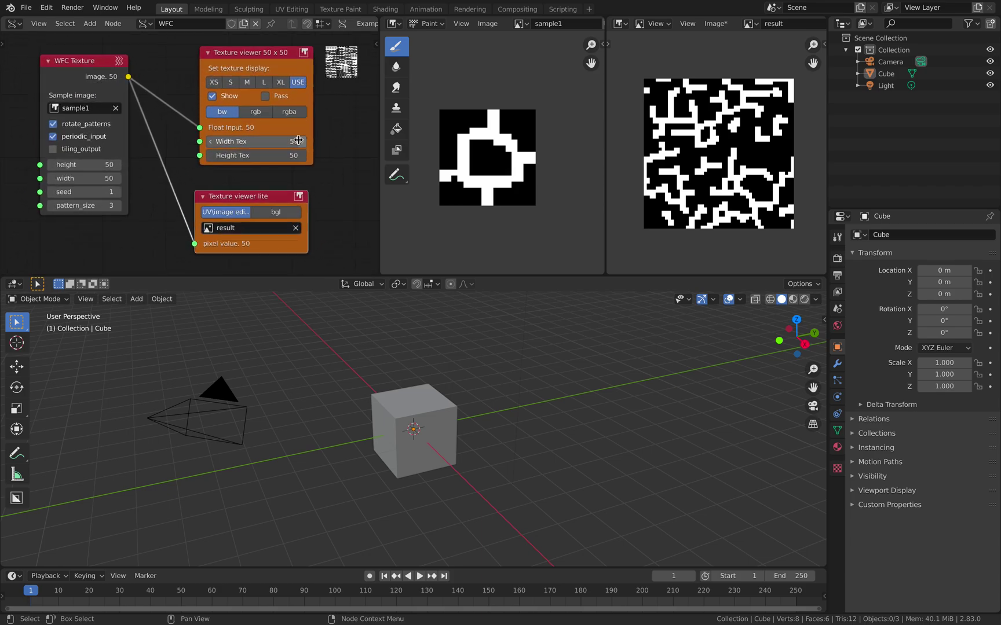
pyautogui.click(288, 113)
pyautogui.click(26, 7)
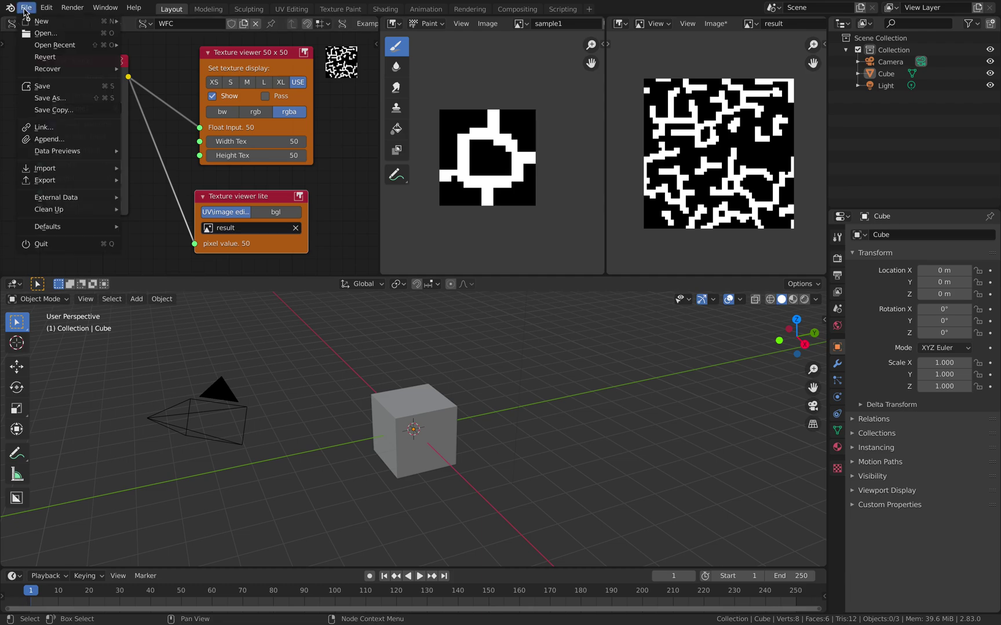
pyautogui.click(48, 85)
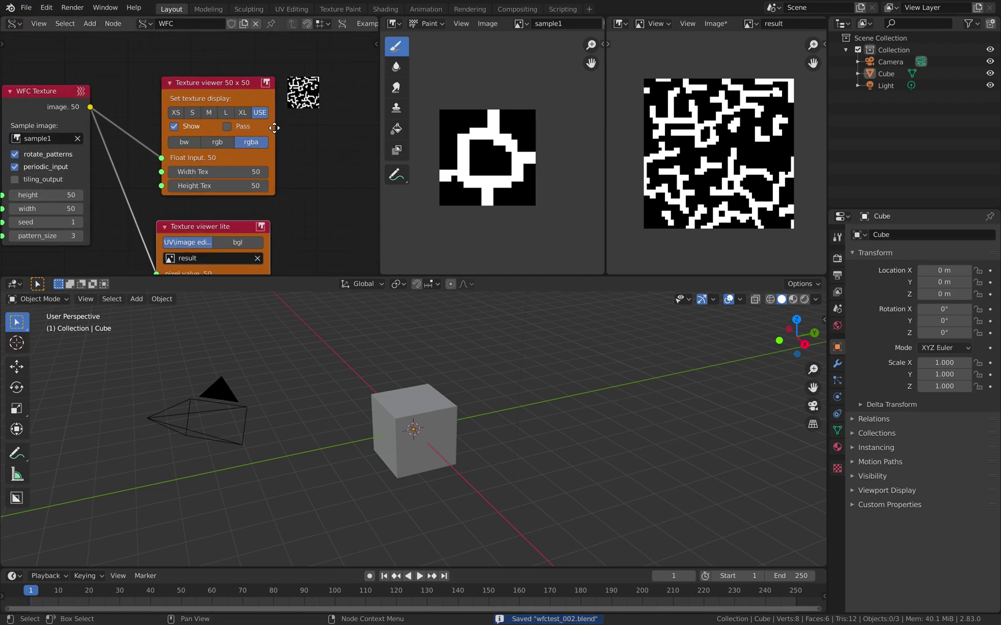
# Step: Inspect the node's texture preview, and switch to the browser to review the WFC Texture examples on the Sverchok pull request page
pyautogui.moveTo(293, 54); pyautogui.dragTo(256, 83, button='middle')
pyautogui.scroll(4, 256, 83)
pyautogui.moveTo(186, 134); pyautogui.dragTo(278, 116, button='middle')
pyautogui.scroll(-3, 222, 140)
pyautogui.scroll(1, 174, 174)
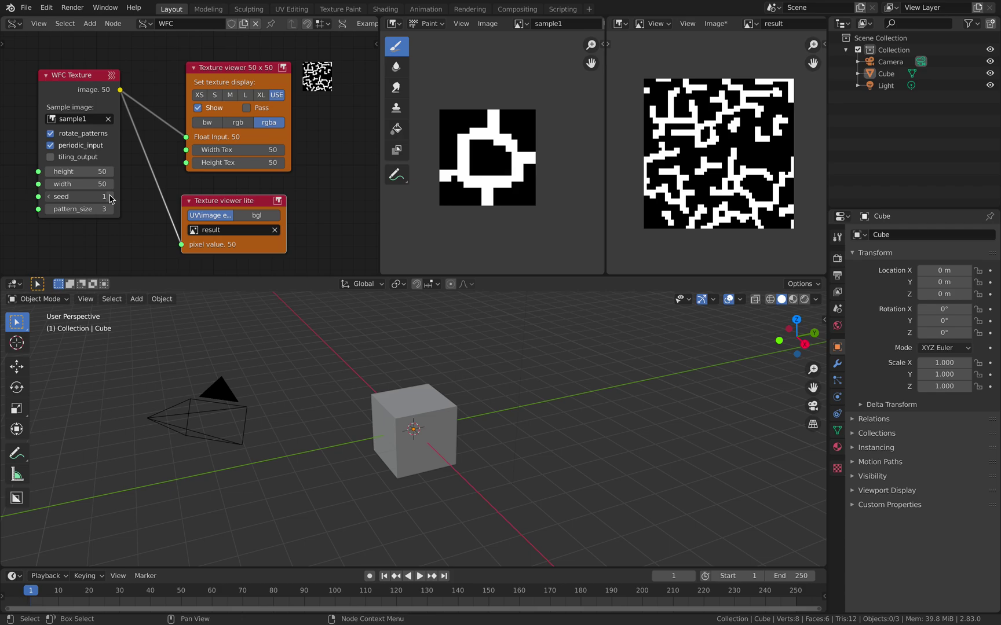
pyautogui.hotkey('ctrl', 'Right')
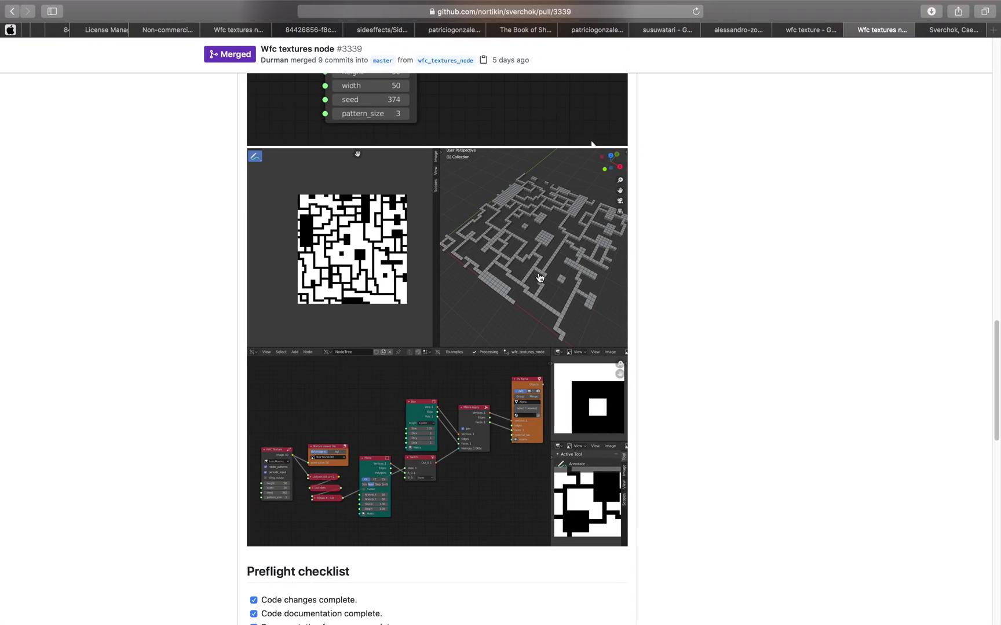
pyautogui.scroll(2, 753, 277)
pyautogui.scroll(1, 752, 281)
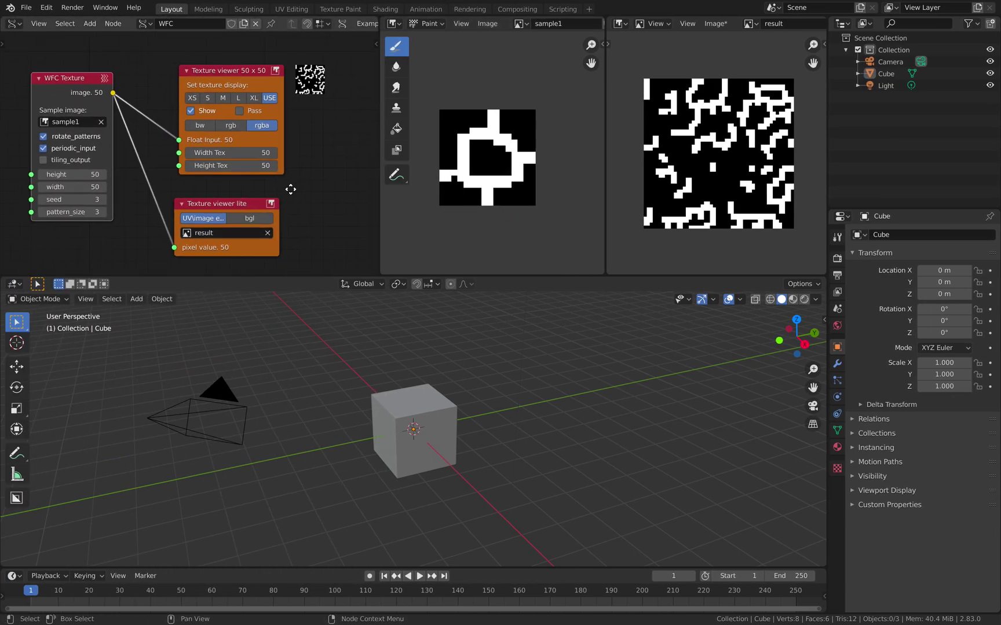
# Step: Enlarge the sample1 image editor at the node editor's expense and set the WFC Texture node's seed to 4
pyautogui.moveTo(290, 190); pyautogui.dragTo(252, 170, button='middle')
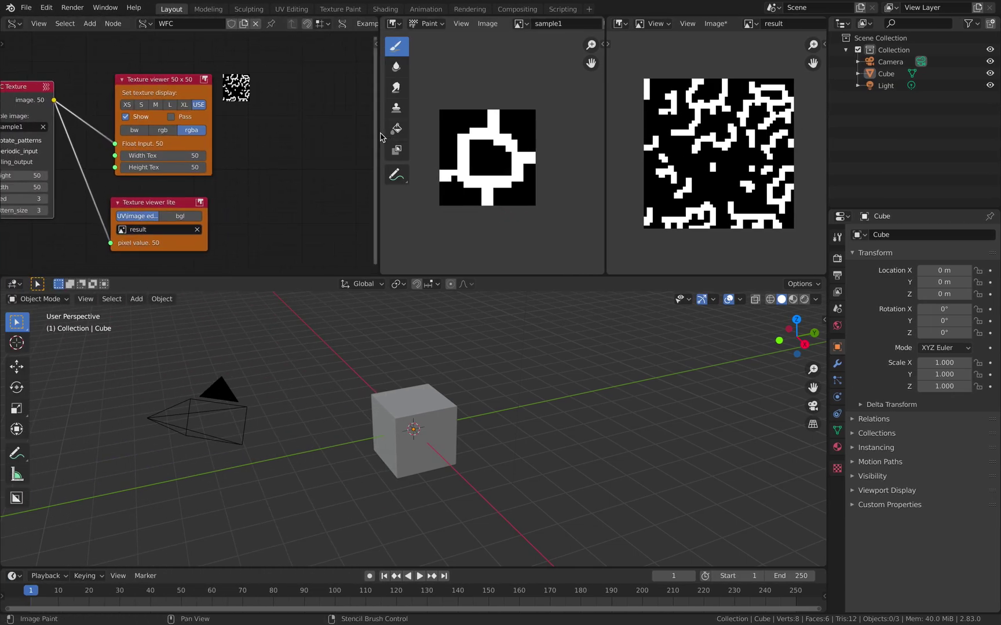
pyautogui.moveTo(380, 137); pyautogui.dragTo(447, 139)
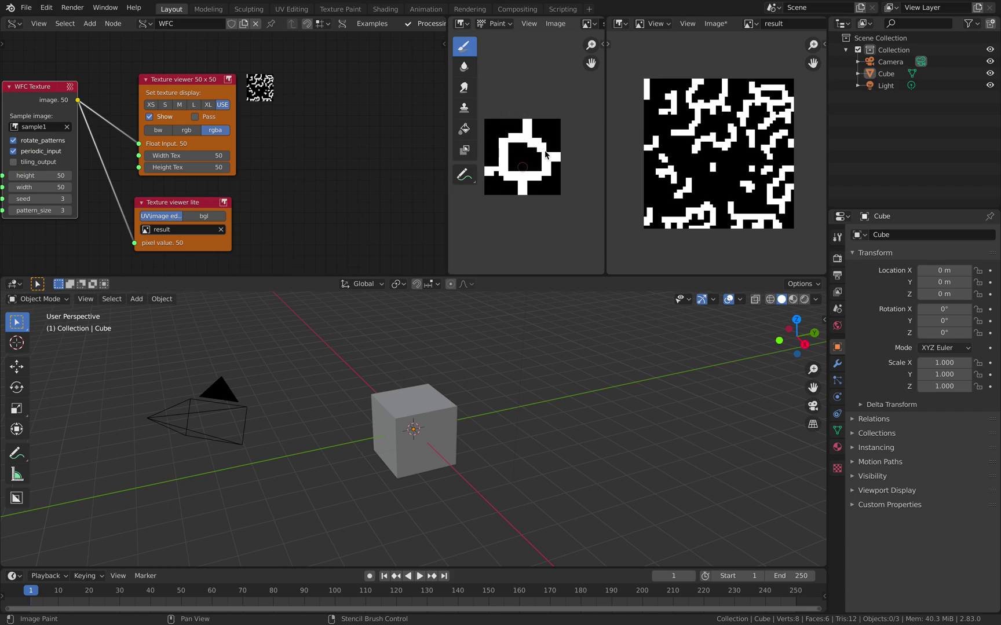
pyautogui.press('s')
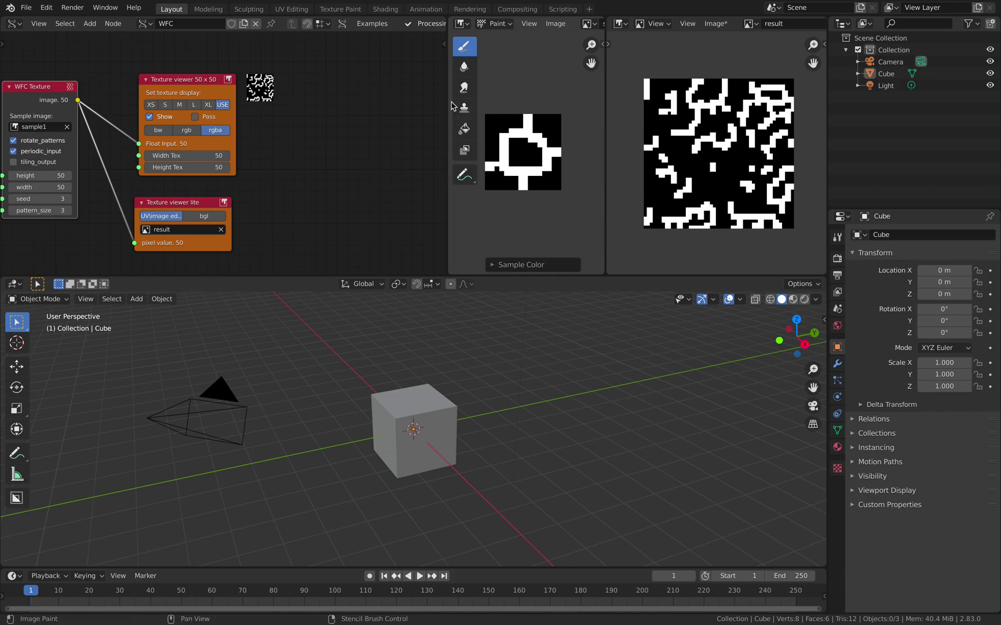
pyautogui.moveTo(449, 104); pyautogui.dragTo(358, 116)
pyautogui.scroll(1, 286, 128)
pyautogui.moveTo(286, 127); pyautogui.dragTo(285, 175, button='middle')
pyautogui.scroll(1, 711, 168)
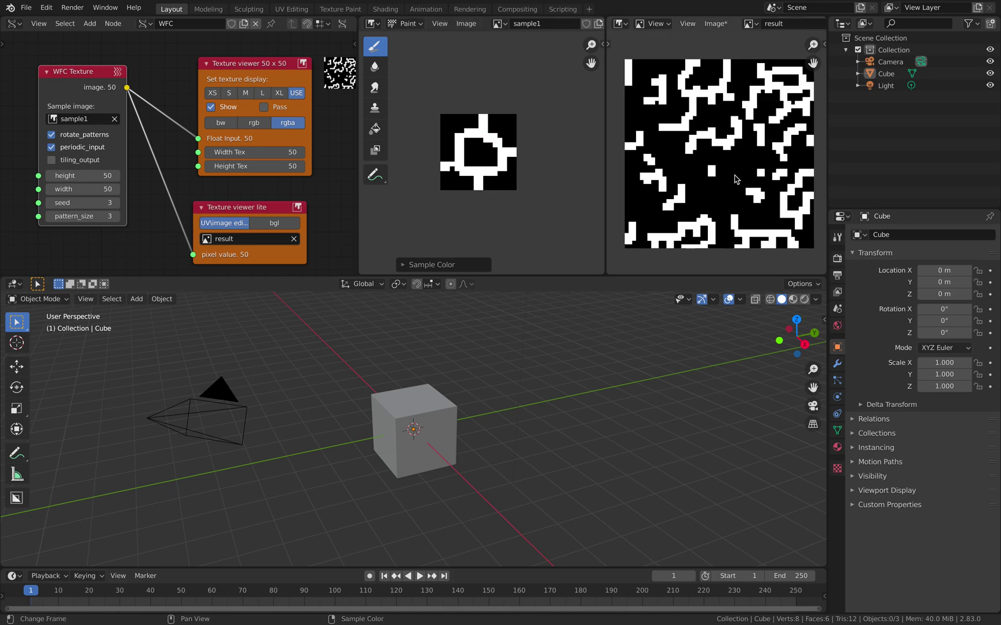
pyautogui.click(115, 203)
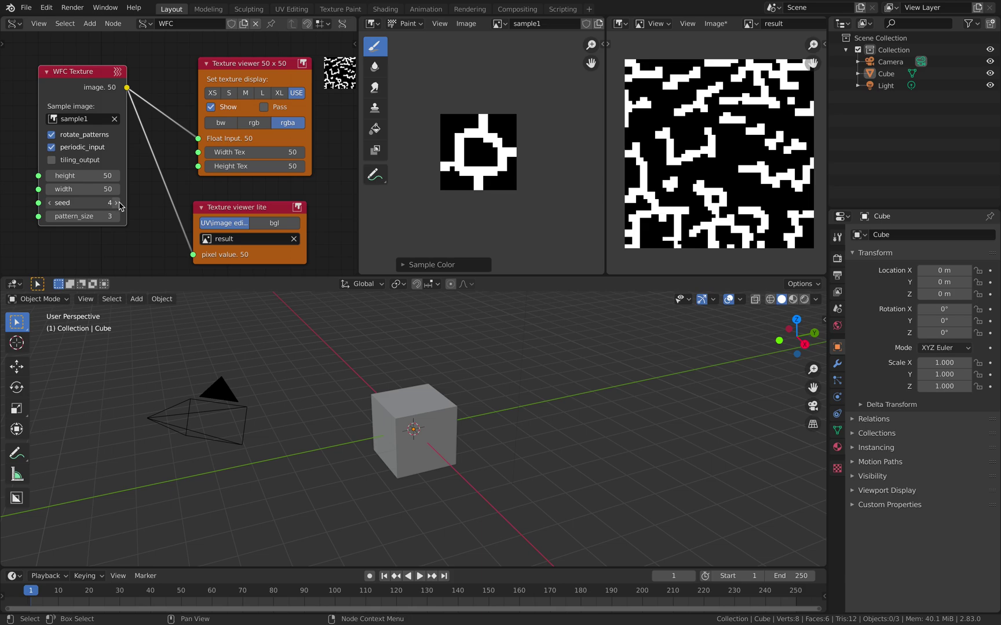
# Step: Switch to the browser and search the web for "wave function algorithm" in the tab showing the 404 page
pyautogui.hotkey('ctrl', 'Right')
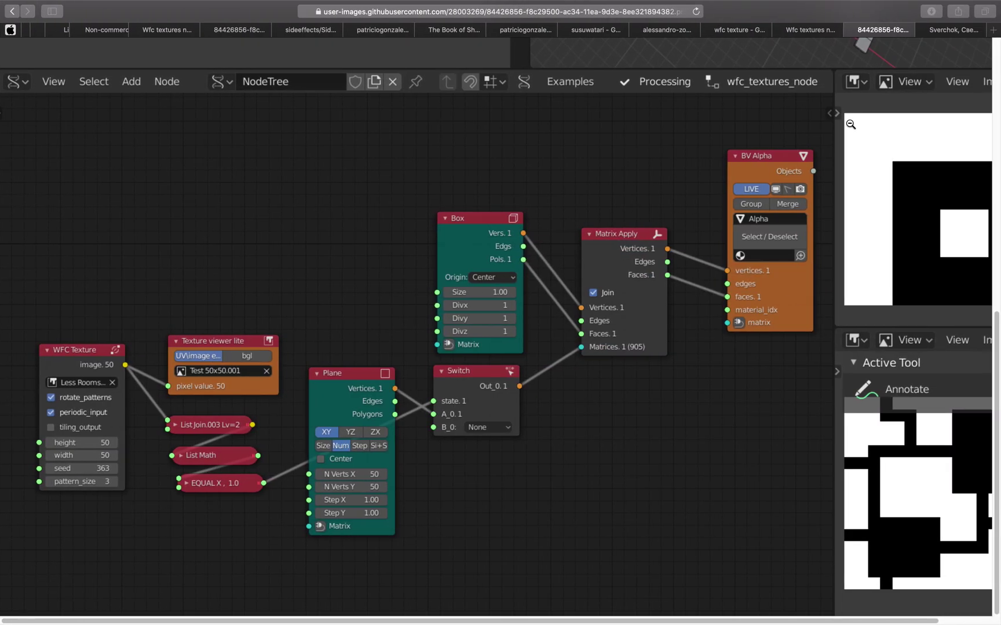
pyautogui.click(966, 36)
pyautogui.click(586, 11)
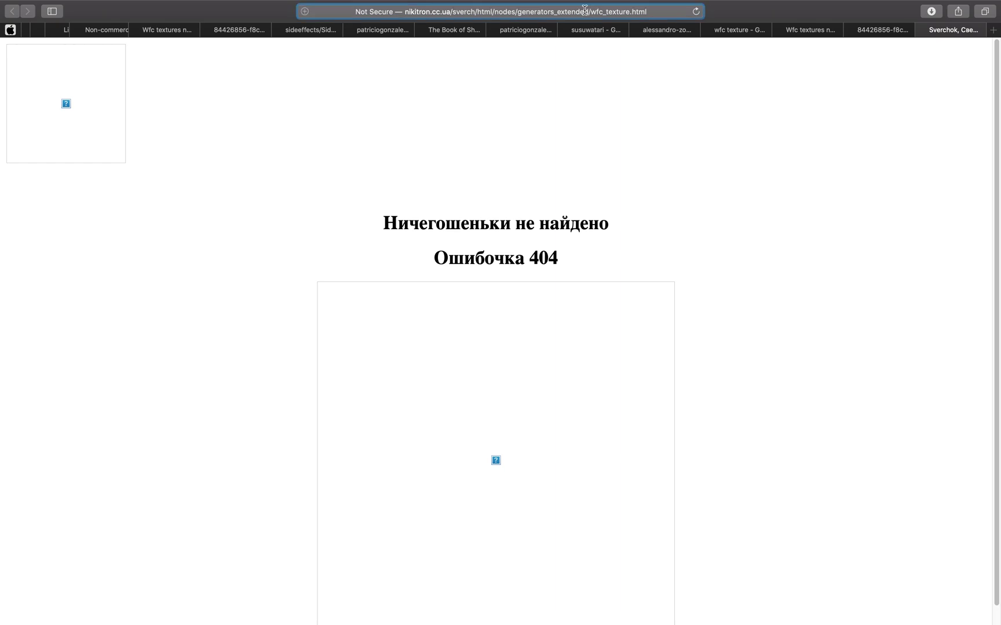
pyautogui.write('wafe curl')
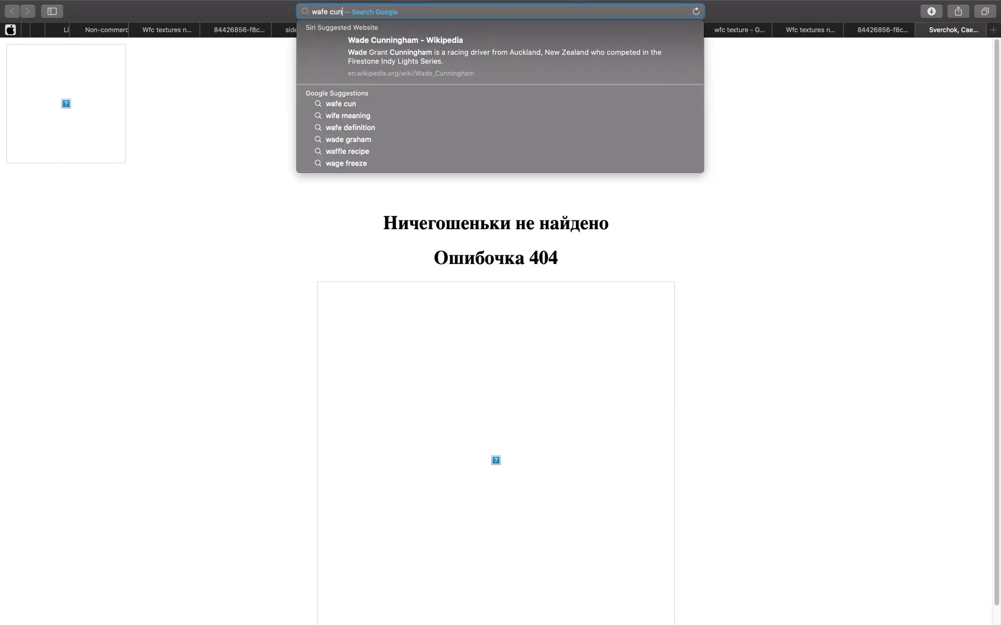
pyautogui.press('BackSpace')
pyautogui.press('BackSpace')
pyautogui.press('BackSpace')
pyautogui.press('BackSpace')
pyautogui.write('f')
pyautogui.write('unction algorithm')
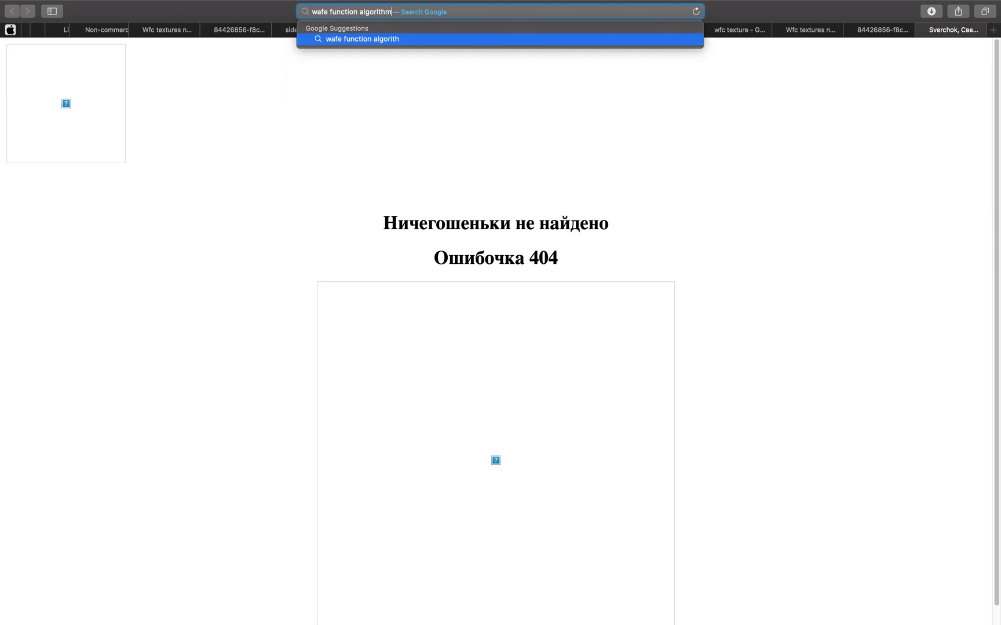
pyautogui.press('Return')
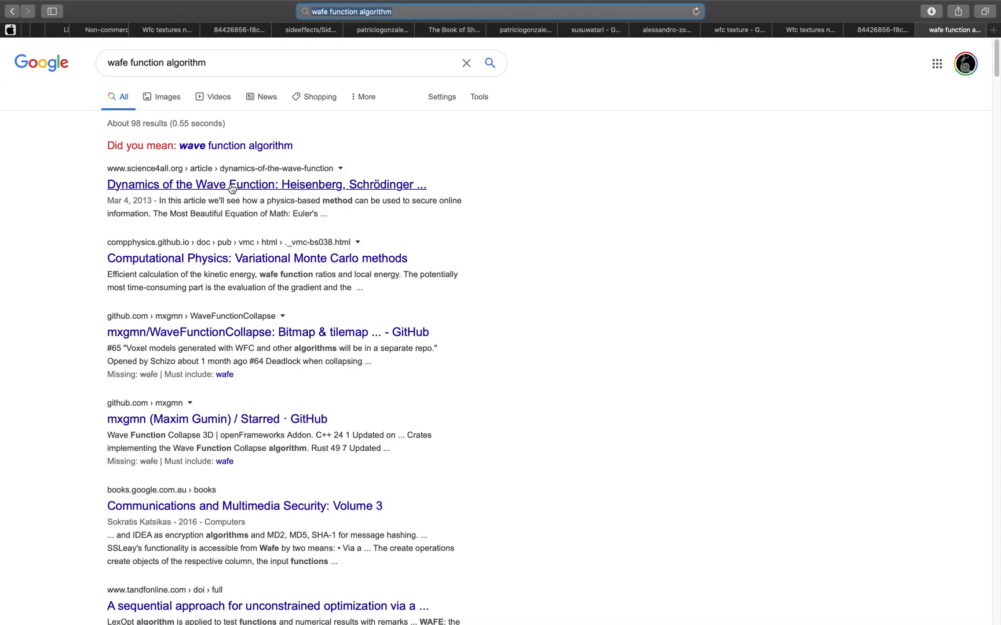
pyautogui.click(227, 146)
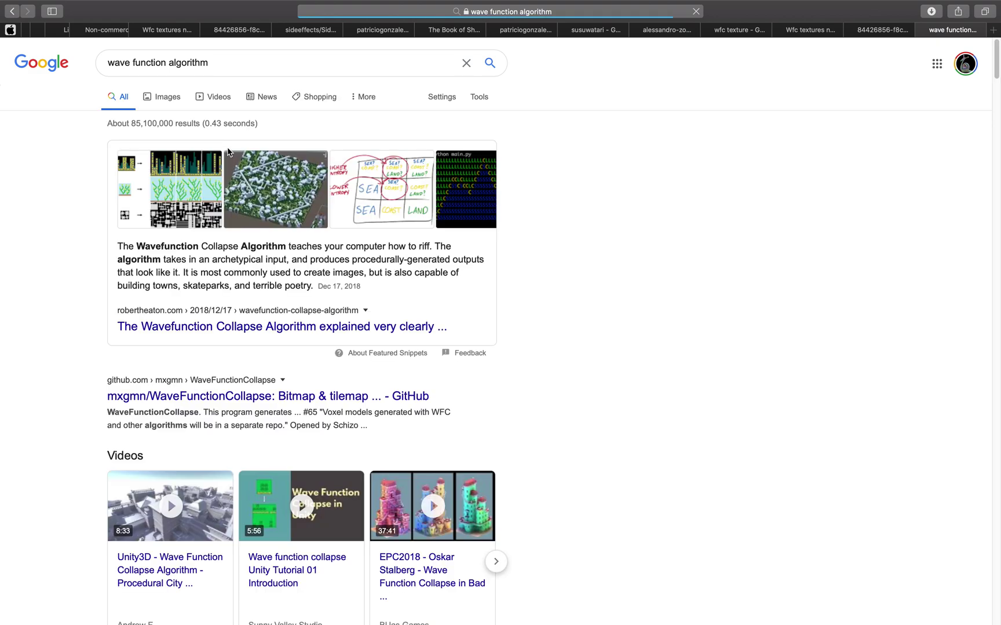
# Step: Open the article "The Wavefunction Collapse Algorithm explained very clearly" and examine its example images and tile explanations
pyautogui.click(233, 327)
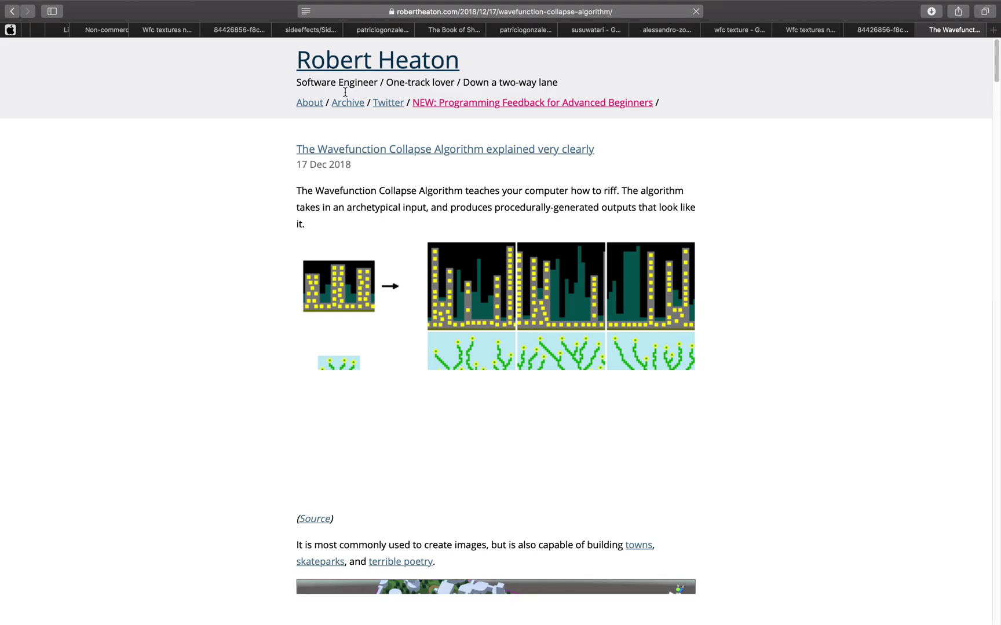
pyautogui.scroll(-1, 235, 246)
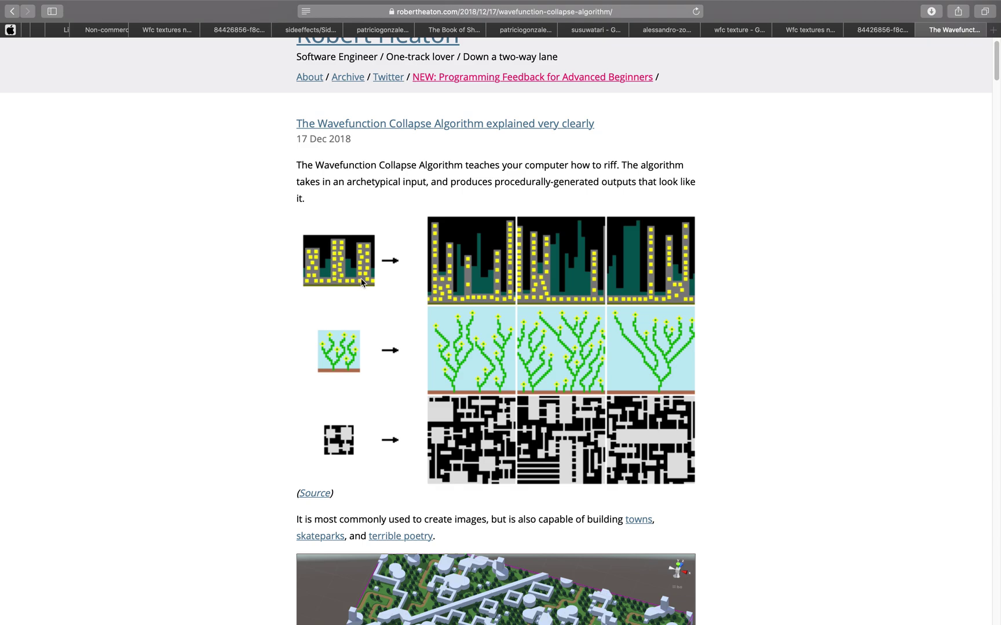
pyautogui.scroll(-4, 528, 342)
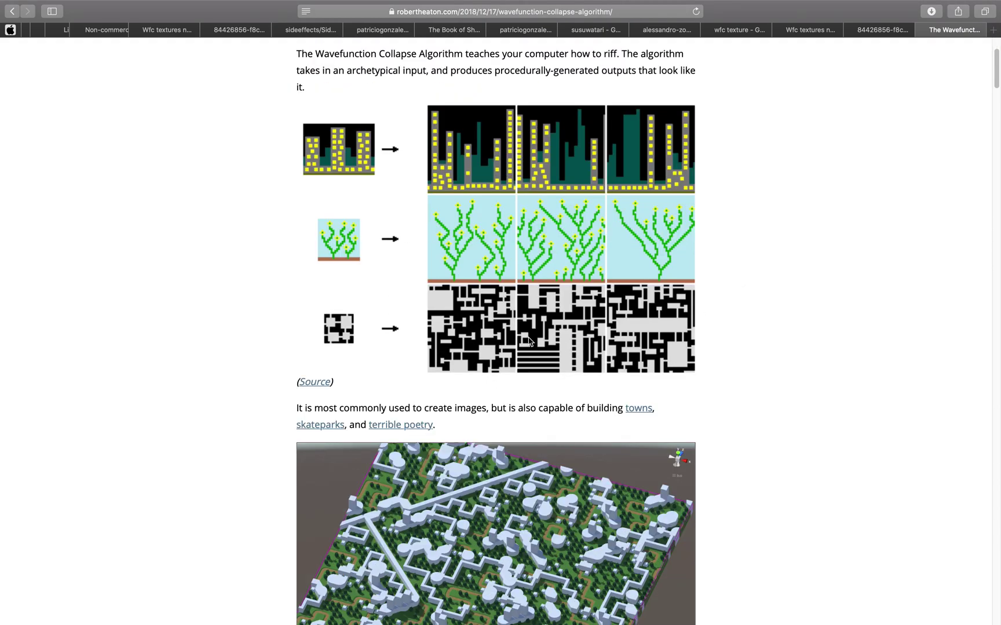
pyautogui.scroll(-5, 553, 322)
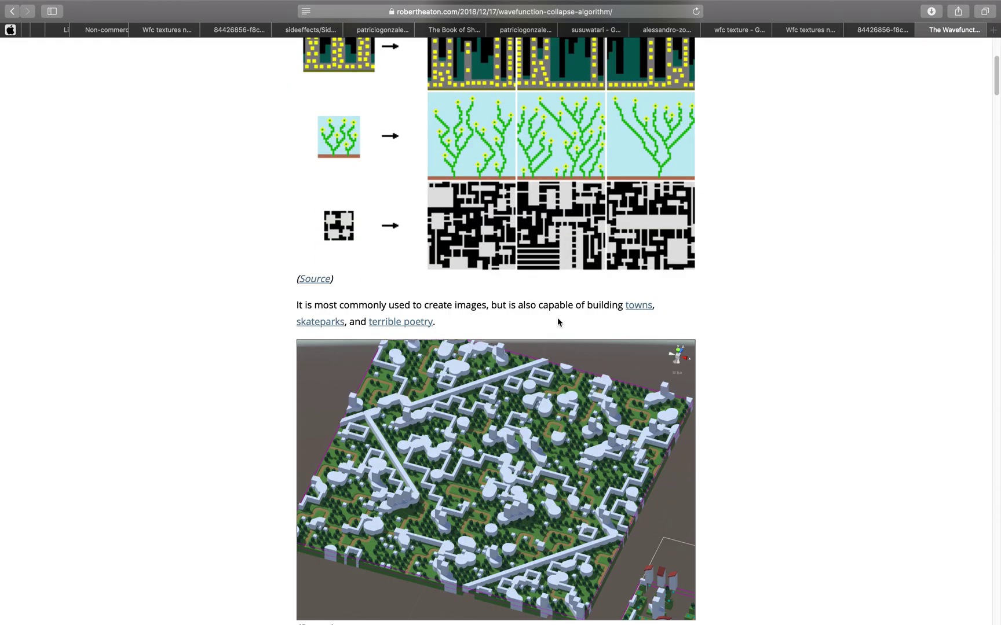
pyautogui.scroll(-3, 379, 430)
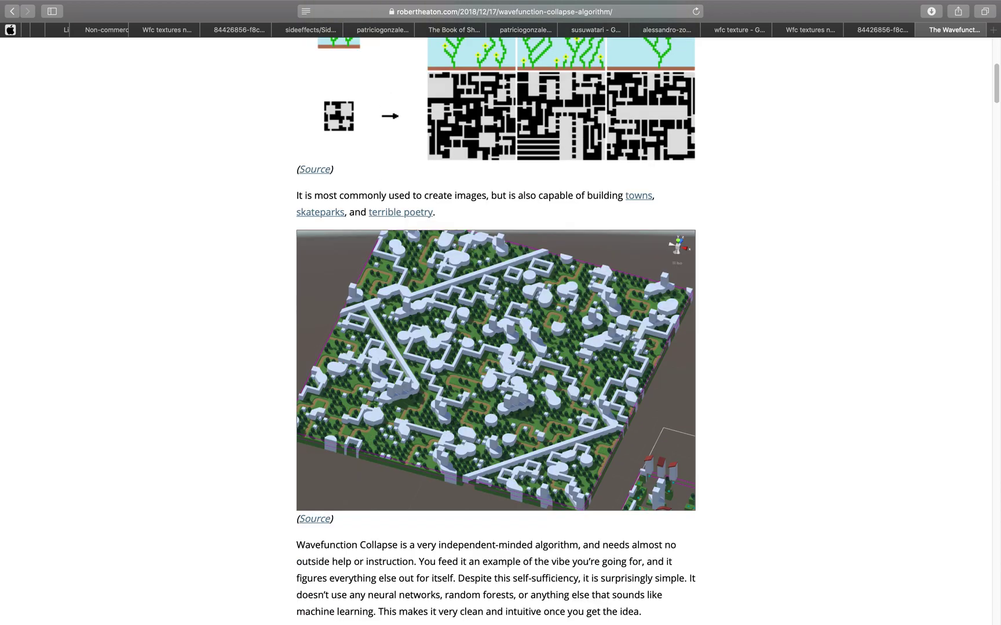
pyautogui.scroll(-20, 530, 334)
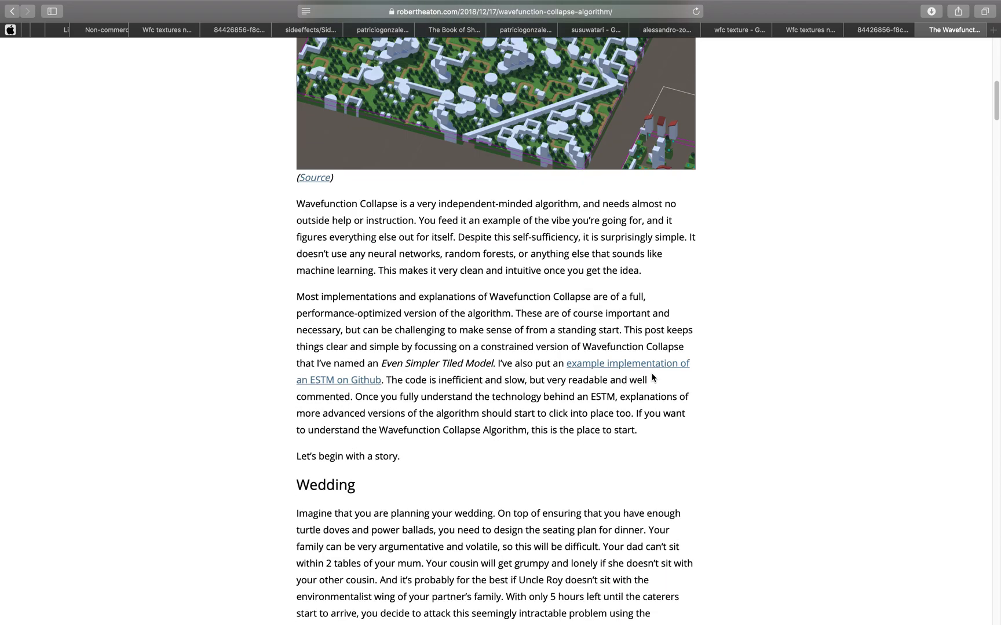
pyautogui.scroll(-15, 655, 389)
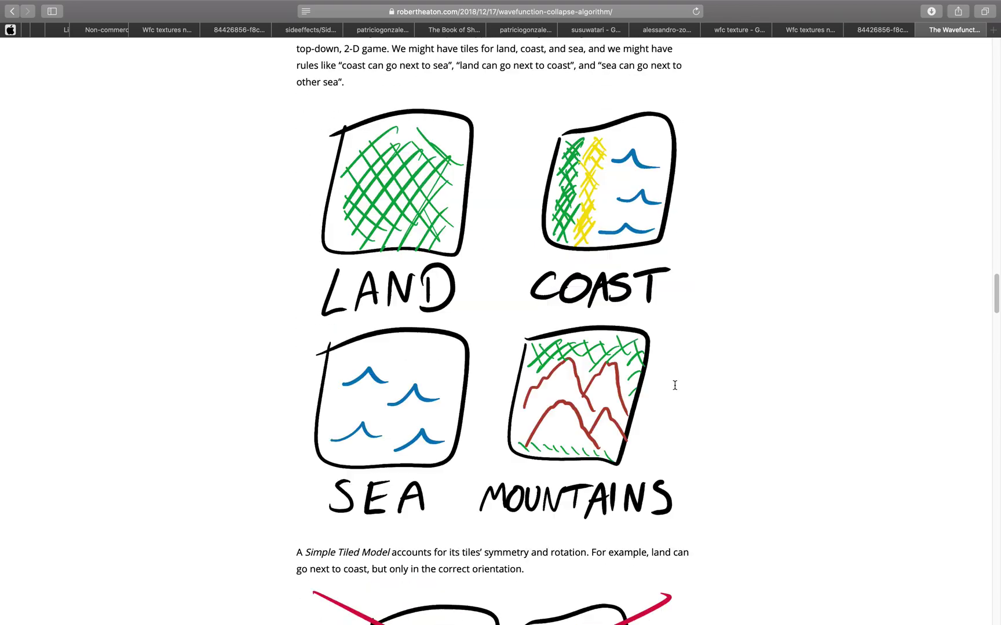
pyautogui.scroll(20, 687, 380)
pyautogui.scroll(20, 692, 376)
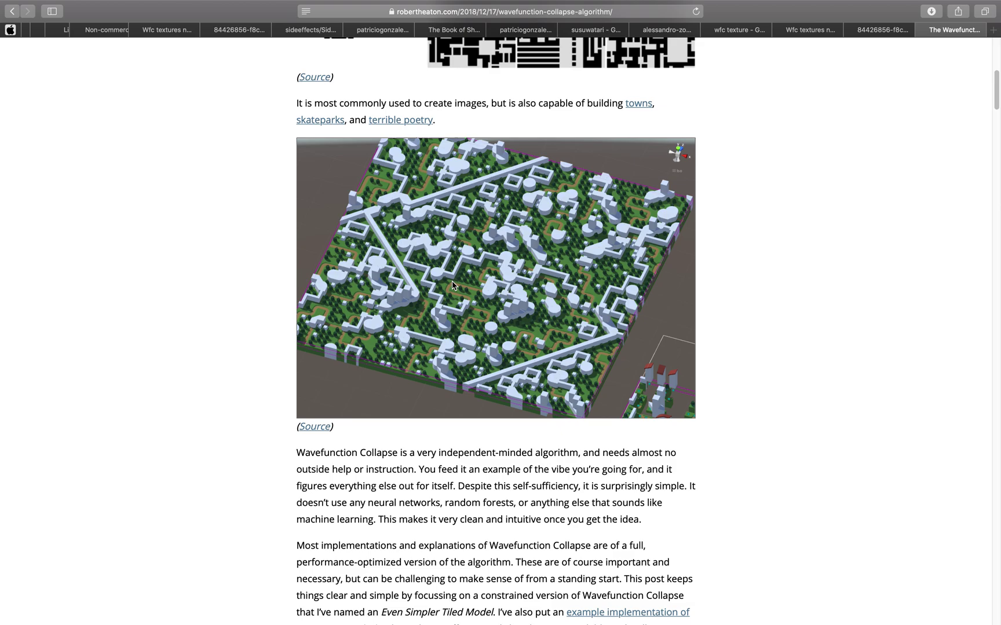
# Step: Switch from the browser article back to Blender
pyautogui.hotkey('ctrl', 'Left')
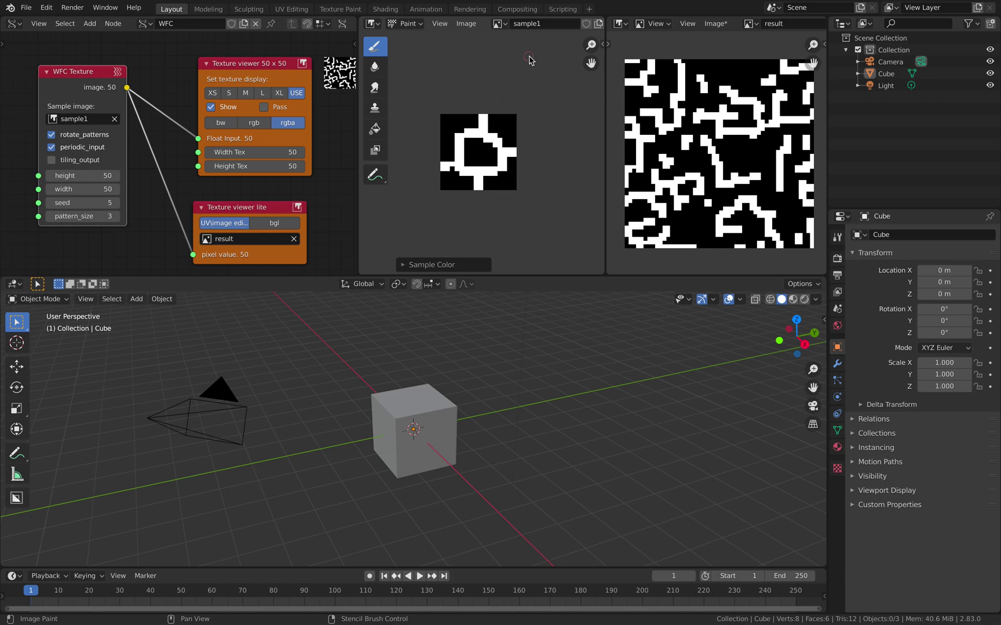
pyautogui.click(470, 25)
pyautogui.click(472, 37)
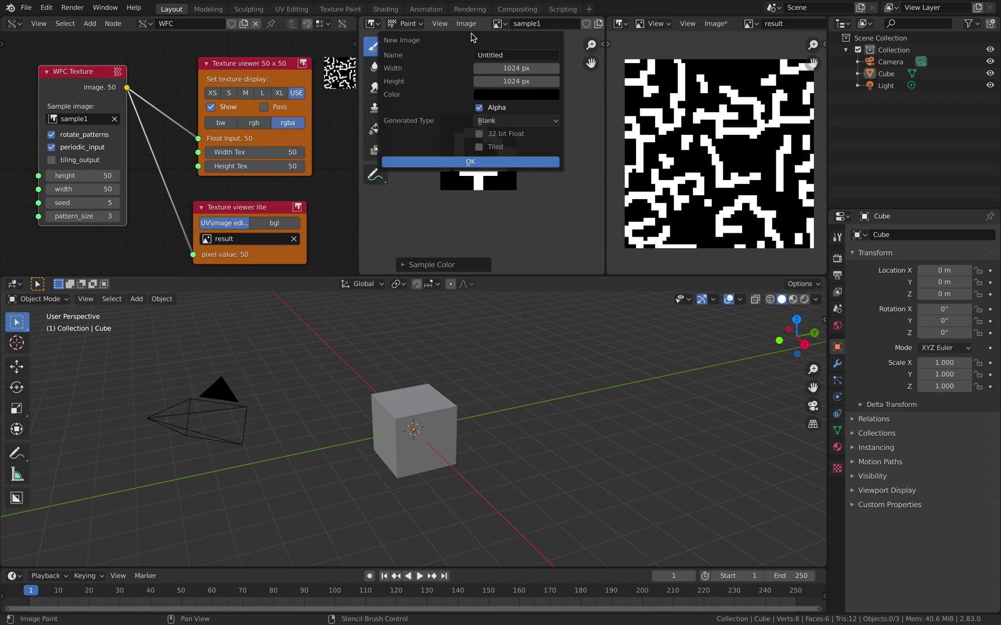
pyautogui.click(501, 68)
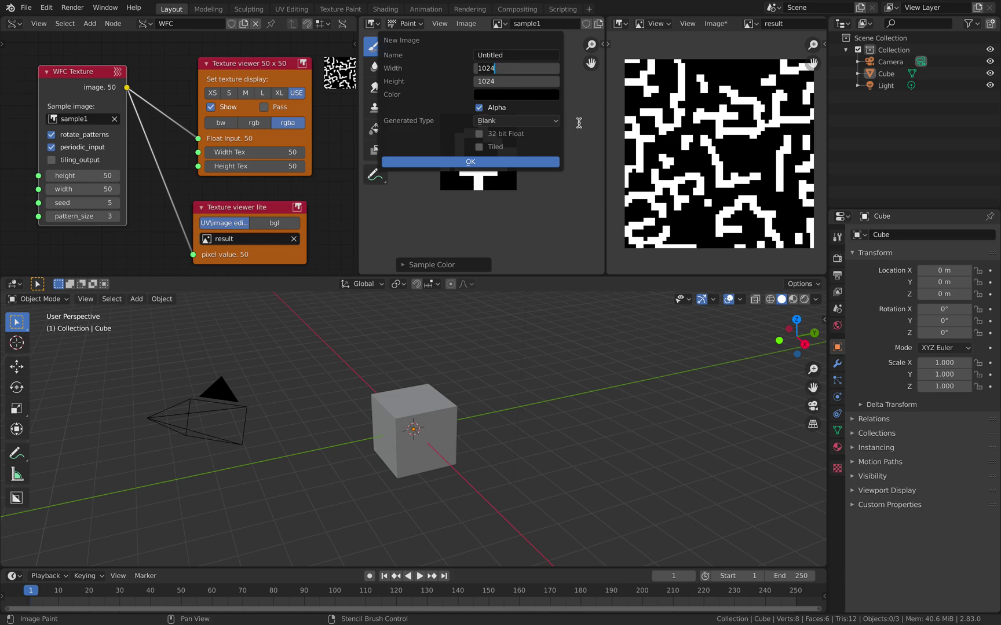
pyautogui.press('Return')
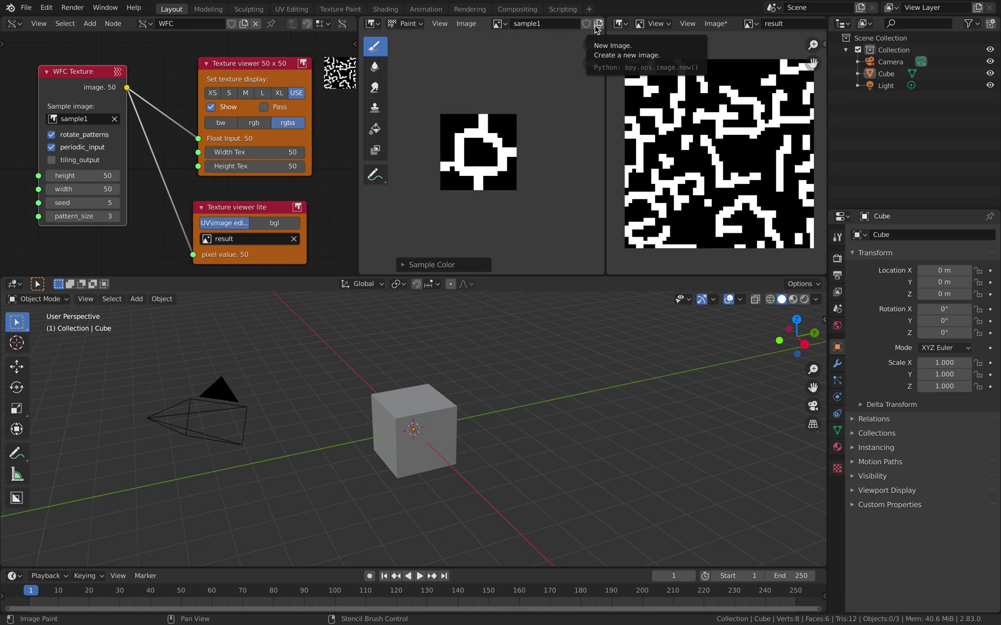
pyautogui.click(500, 24)
pyautogui.click(501, 27)
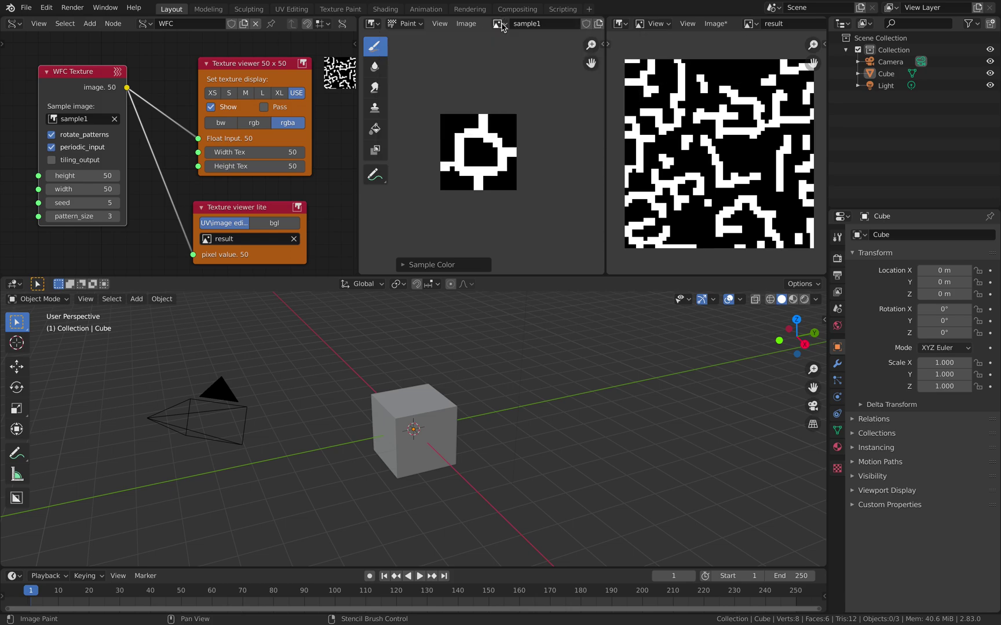
# Step: Widen the sample1 image editor, then switch to Finder and duplicate the Desktop file sample1.png under the name sample2.png
pyautogui.moveTo(605, 64); pyautogui.dragTo(666, 63)
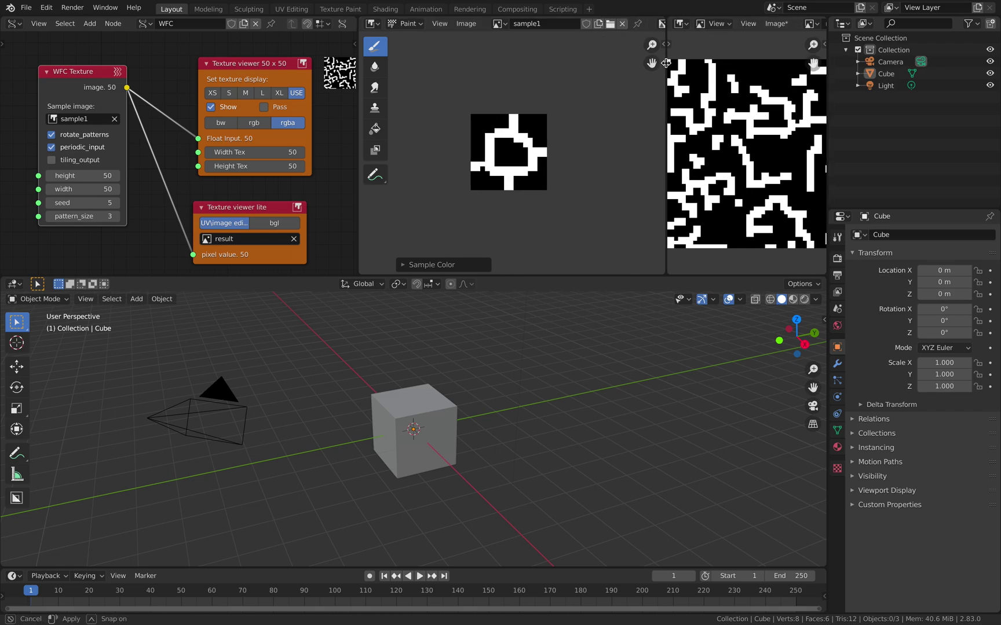
pyautogui.click(599, 24)
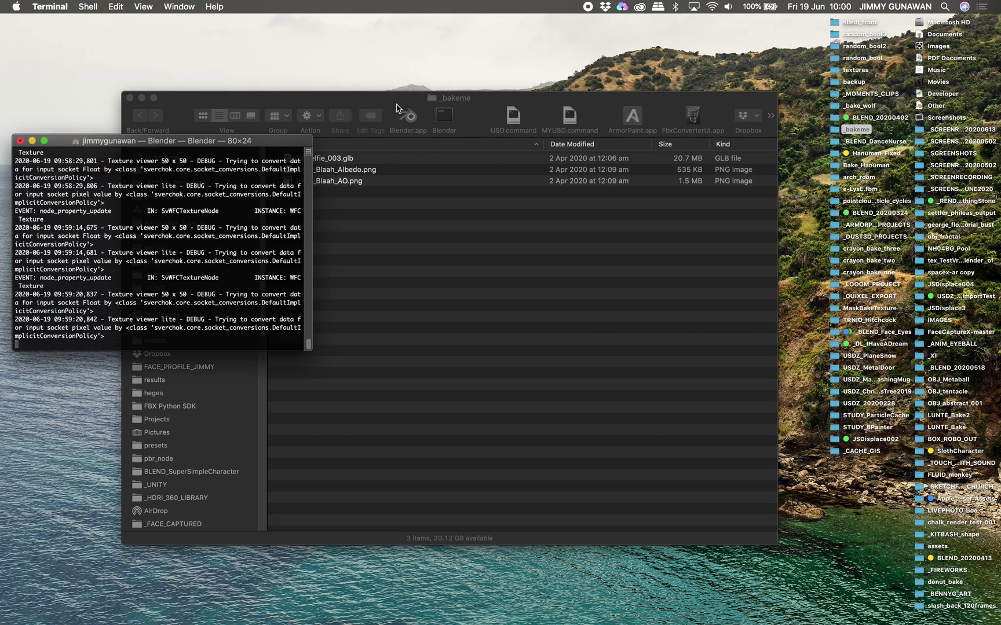
pyautogui.click(361, 142)
pyautogui.click(181, 301)
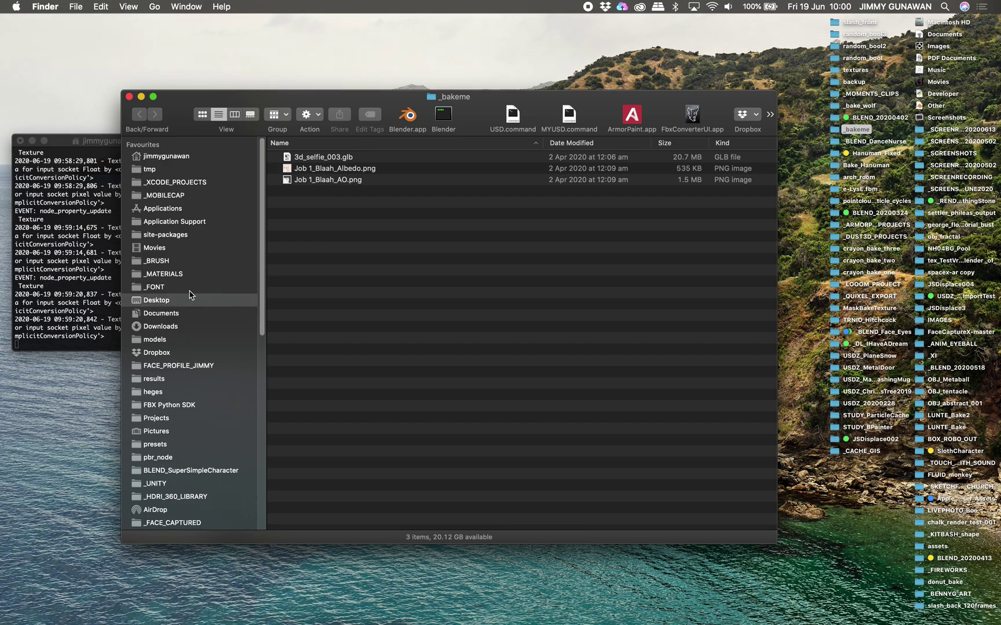
pyautogui.click(333, 201)
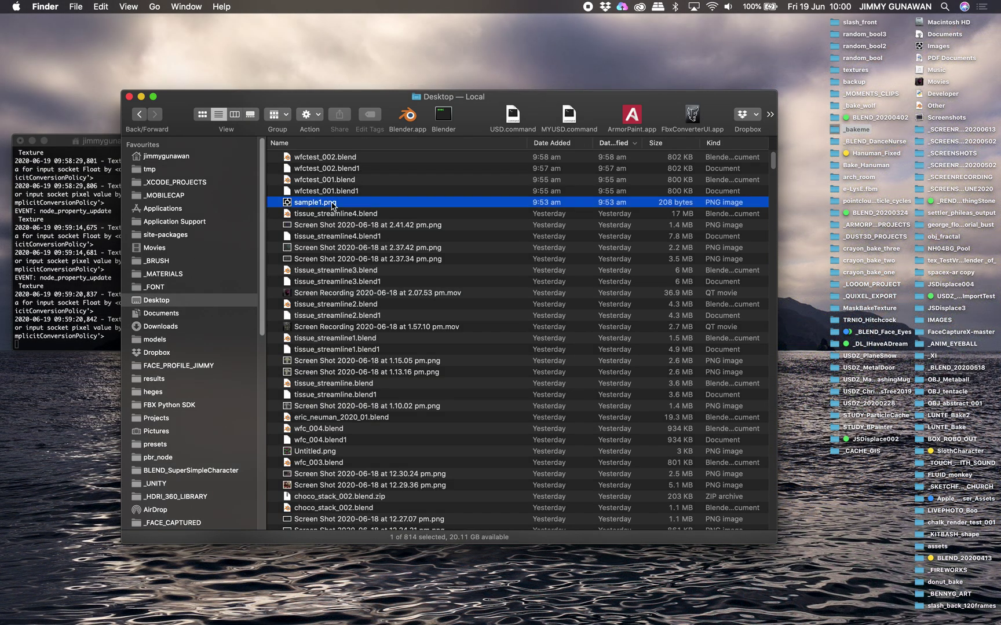
pyautogui.press('super+d')
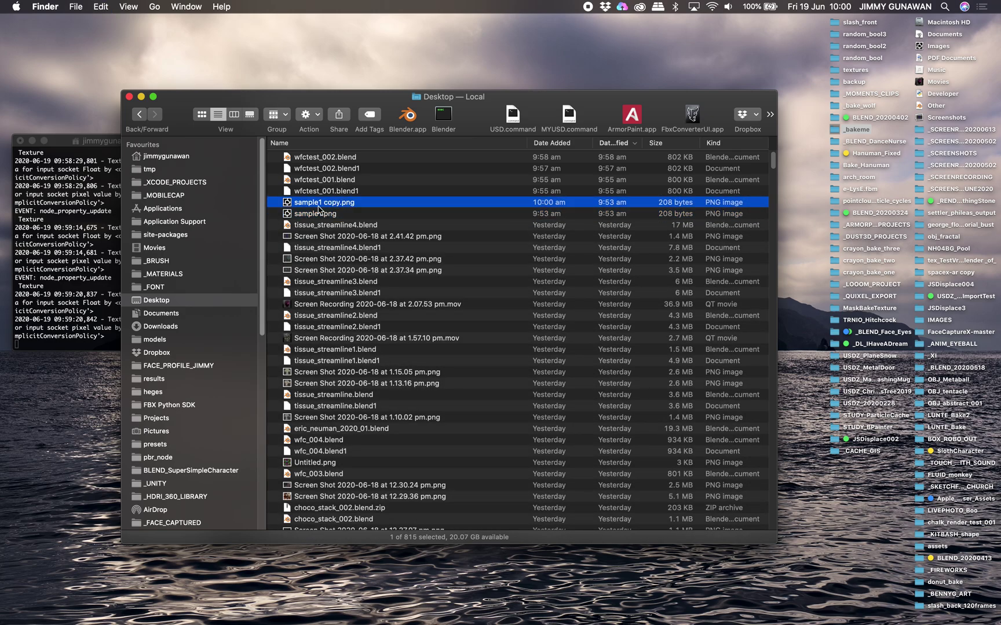
pyautogui.press('Return')
pyautogui.write('sample2')
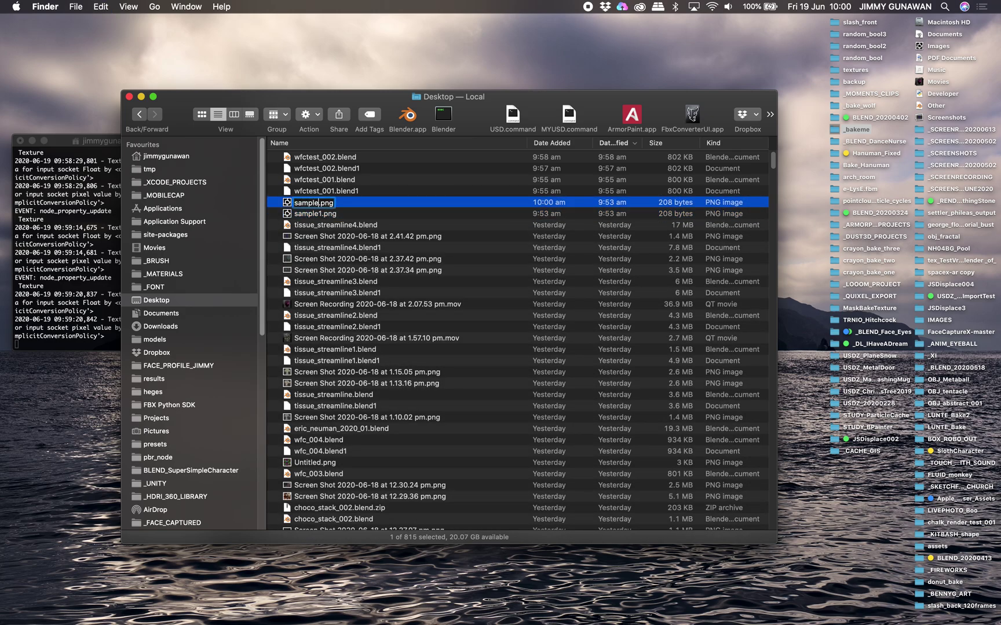
pyautogui.press('Return')
# Step: Load sample2.png into Blender's paint image editor and show the brush's color picker settings beside it
pyautogui.moveTo(311, 218); pyautogui.dragTo(470, 156)
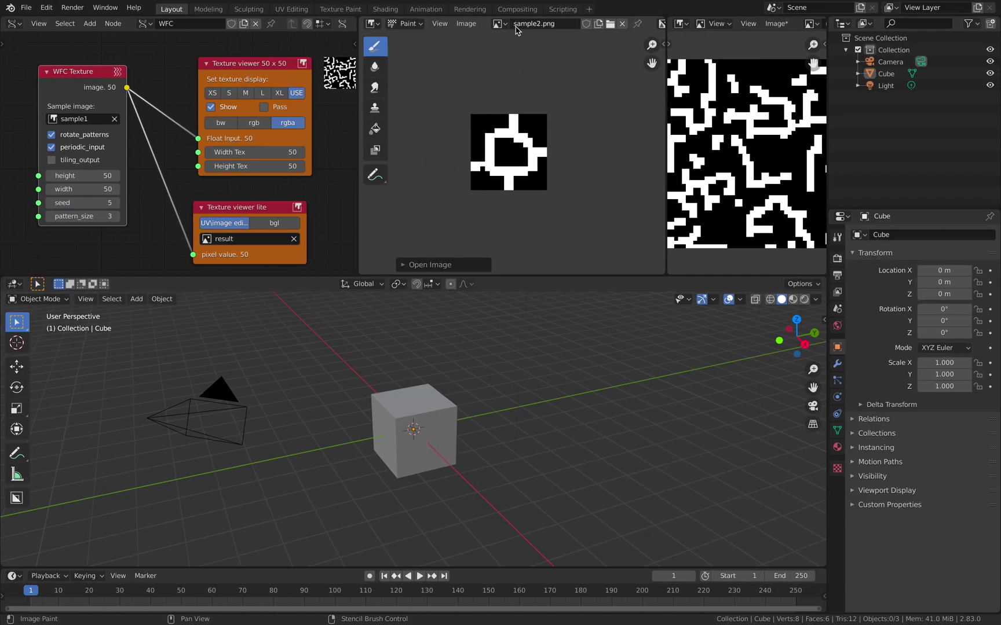
pyautogui.click(667, 44)
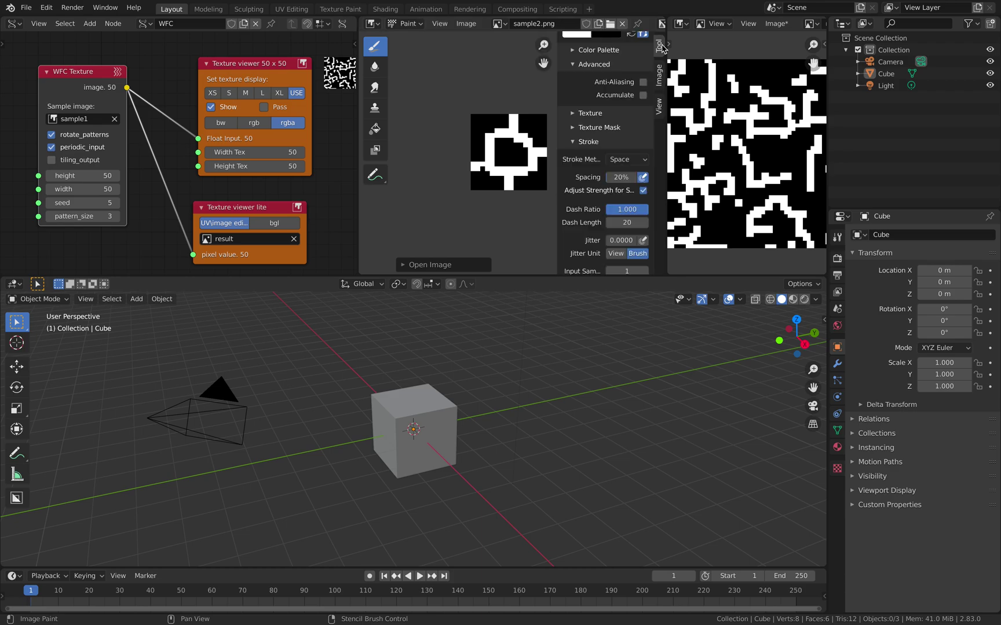
pyautogui.scroll(3, 611, 152)
pyautogui.scroll(5, 611, 153)
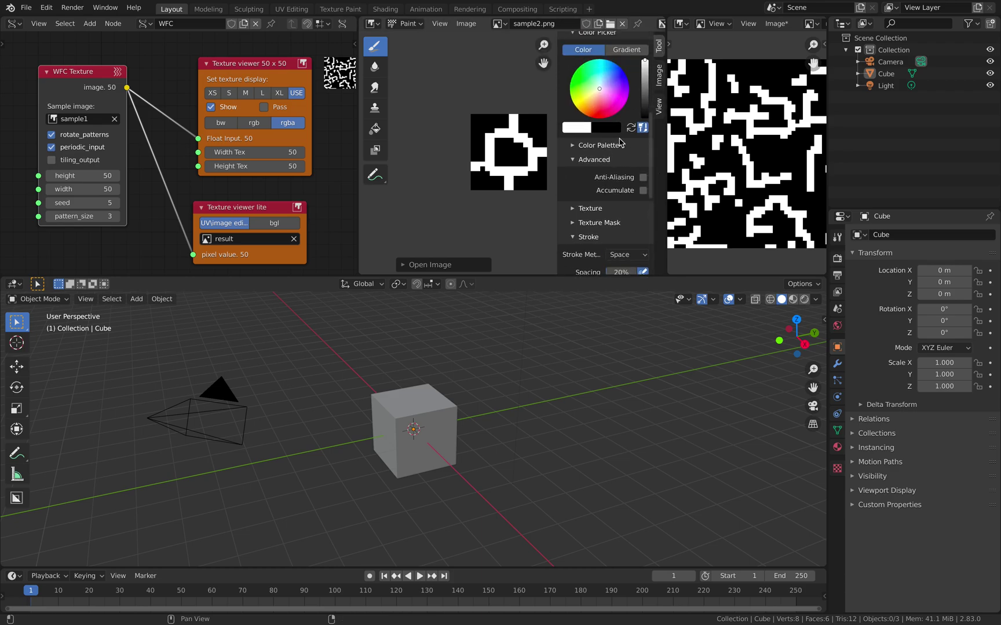
pyautogui.moveTo(500, 133); pyautogui.dragTo(468, 138, button='middle')
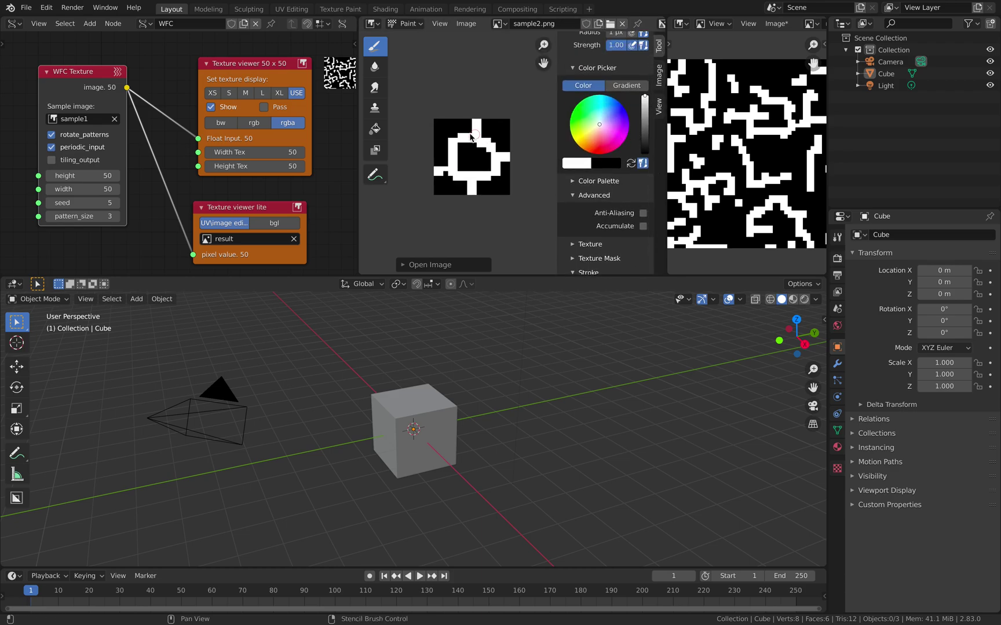
# Step: Swap the brush color to black and paint over the entire white pattern in sample2.png
pyautogui.press('x')
pyautogui.press('x')
pyautogui.press('x')
pyautogui.press('x')
pyautogui.press('x')
pyautogui.press('x')
pyautogui.press('x')
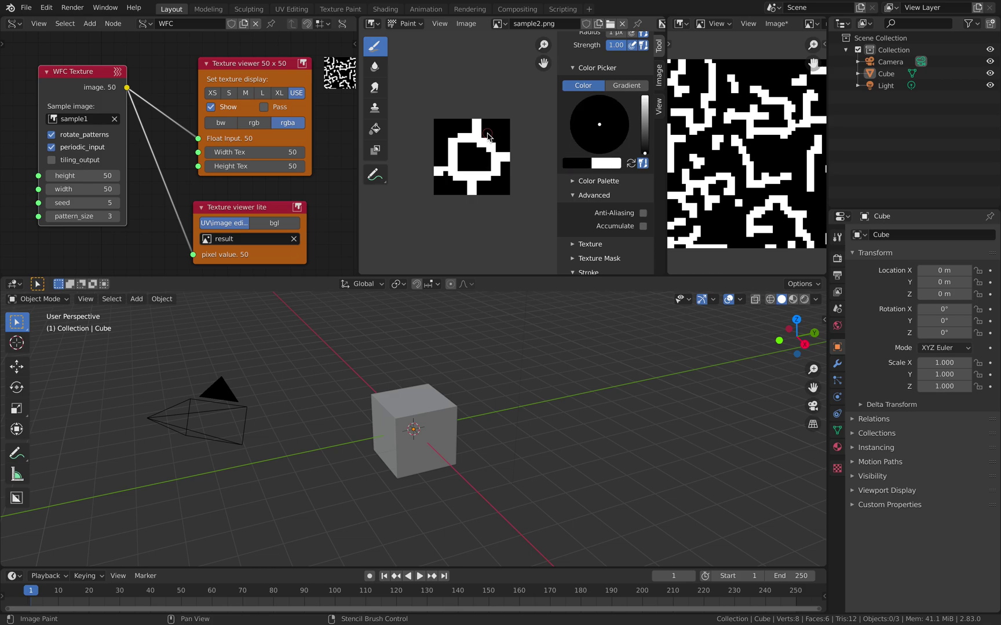
pyautogui.moveTo(488, 136)
pyautogui.mouseDown()
pyautogui.moveTo(473, 117)
pyautogui.moveTo(481, 133)
pyautogui.moveTo(442, 187)
pyautogui.moveTo(445, 125)
pyautogui.moveTo(443, 187)
pyautogui.moveTo(441, 159)
pyautogui.moveTo(445, 172)
pyautogui.moveTo(436, 170)
pyautogui.moveTo(468, 193)
pyautogui.moveTo(479, 118)
pyautogui.moveTo(500, 167)
pyautogui.moveTo(508, 153)
pyautogui.moveTo(487, 163)
pyautogui.moveTo(493, 173)
pyautogui.moveTo(465, 157)
pyautogui.mouseUp()
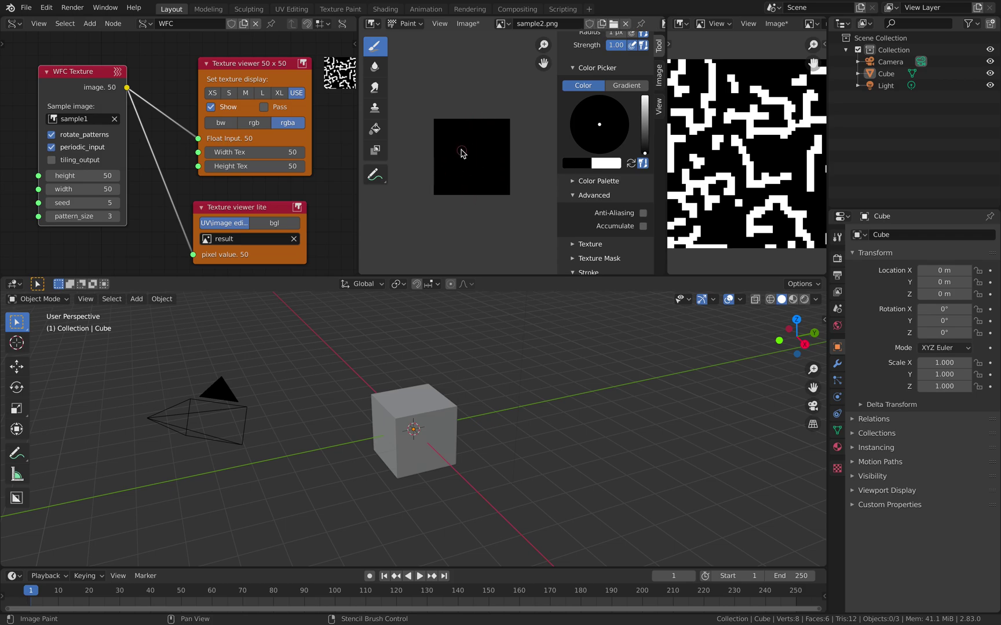
# Step: Paint a white rectangular ring with outer stubs and a small centre shape, and save the image over sample2.png on the Desktop
pyautogui.press('x')
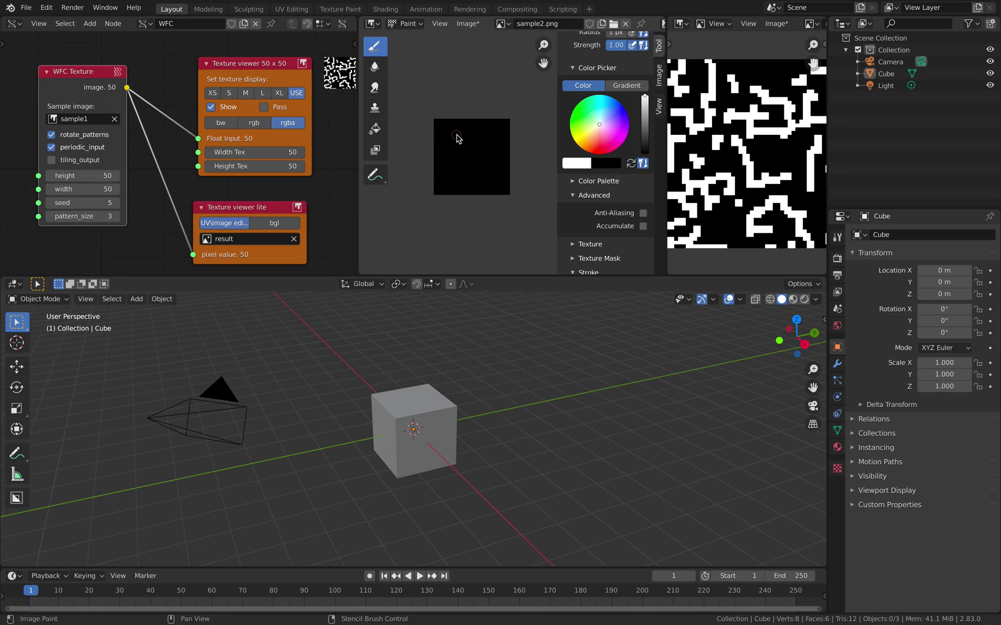
pyautogui.moveTo(457, 136)
pyautogui.mouseDown()
pyautogui.moveTo(451, 174)
pyautogui.moveTo(483, 175)
pyautogui.moveTo(493, 137)
pyautogui.moveTo(449, 134)
pyautogui.moveTo(458, 143)
pyautogui.moveTo(440, 151)
pyautogui.moveTo(461, 187)
pyautogui.moveTo(496, 151)
pyautogui.moveTo(518, 150)
pyautogui.moveTo(471, 154)
pyautogui.mouseUp()
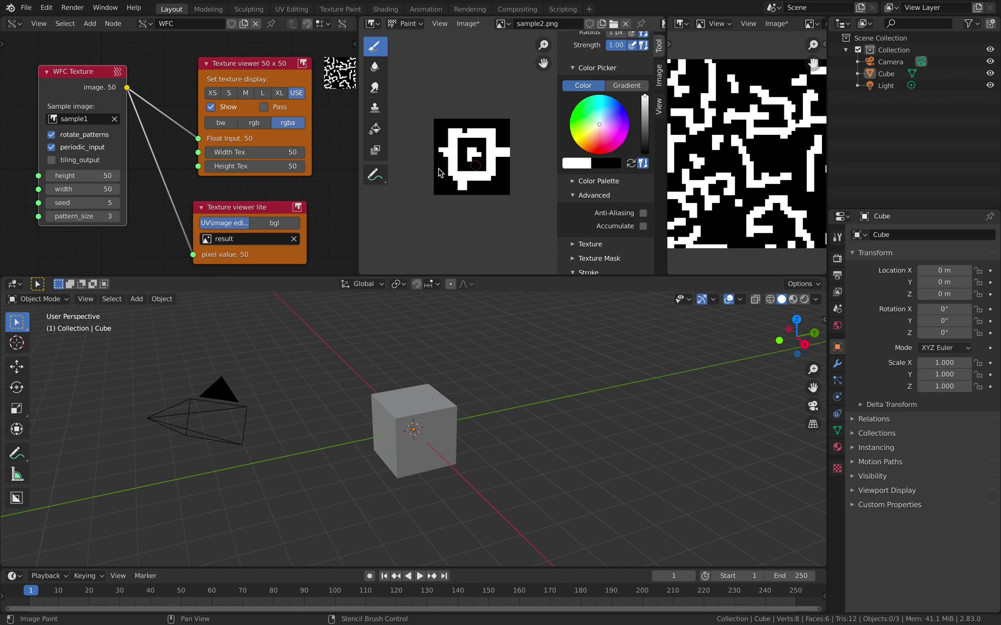
pyautogui.click(458, 26)
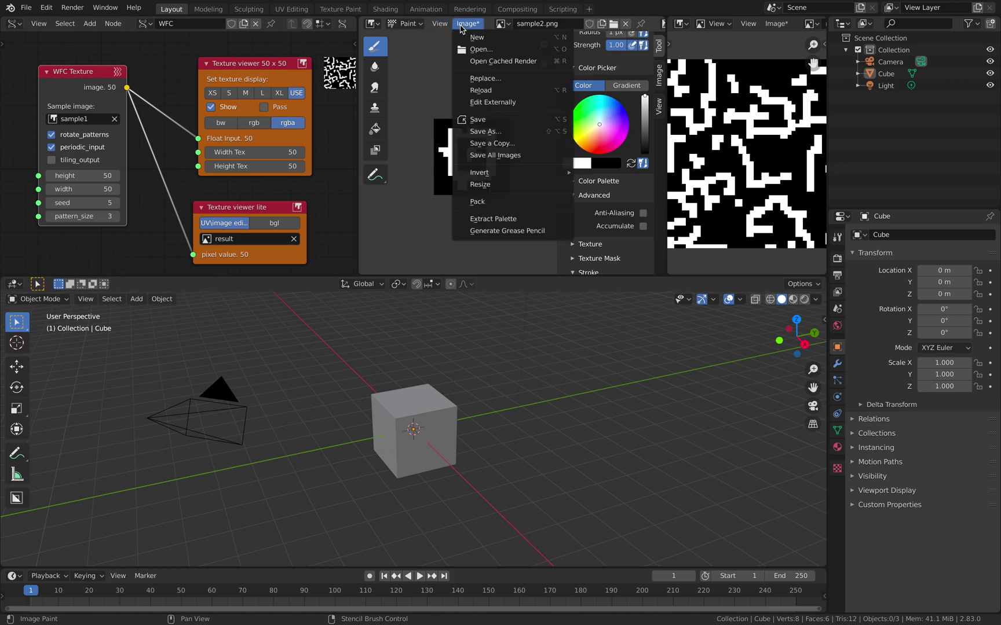
pyautogui.click(487, 131)
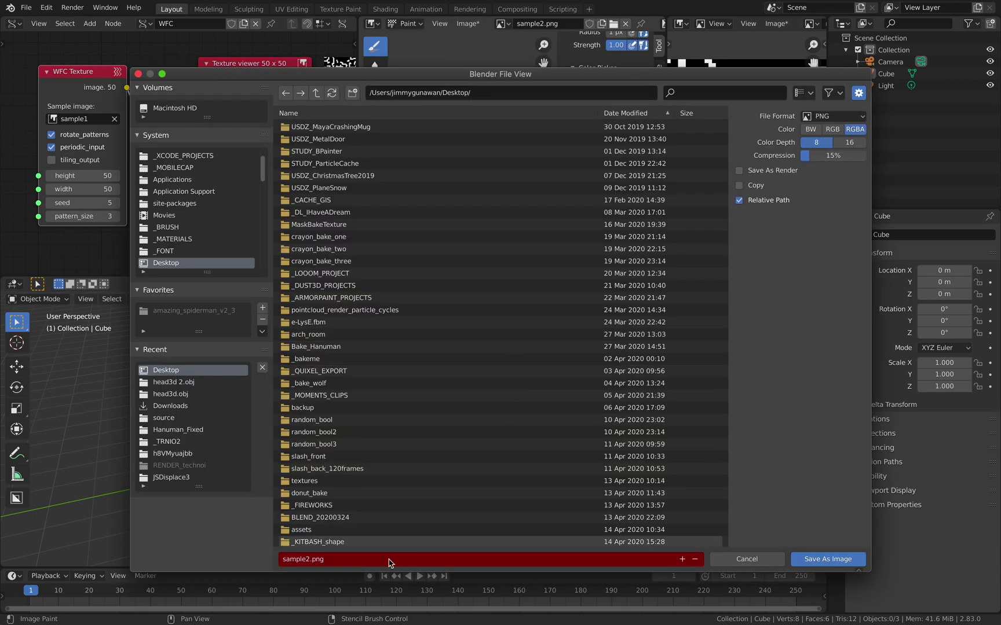
pyautogui.click(829, 561)
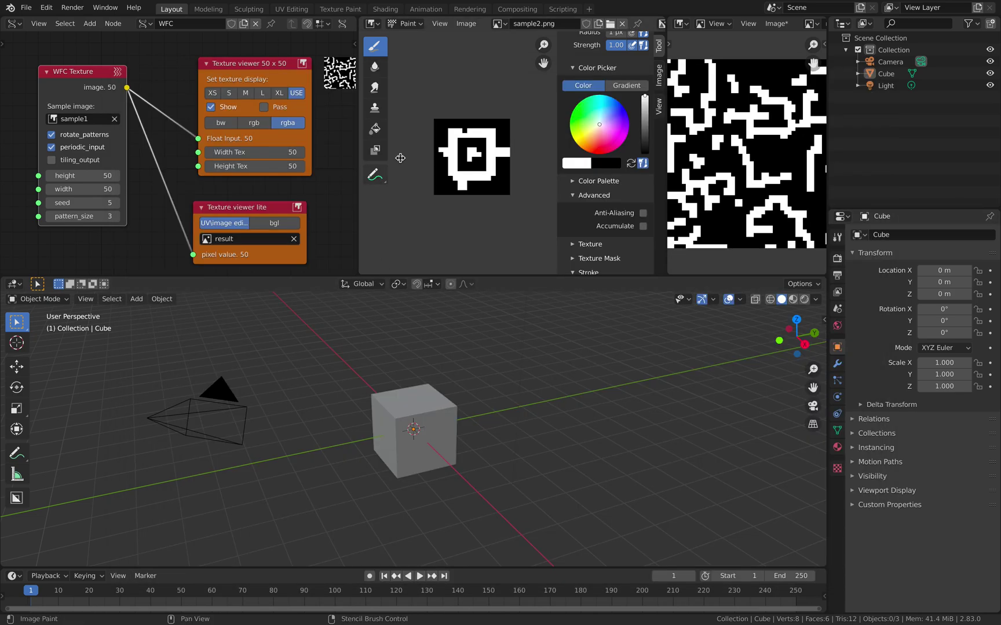
# Step: Set sample2.png as the WFC Texture node's sample image and bring the whole result texture into view
pyautogui.click(81, 119)
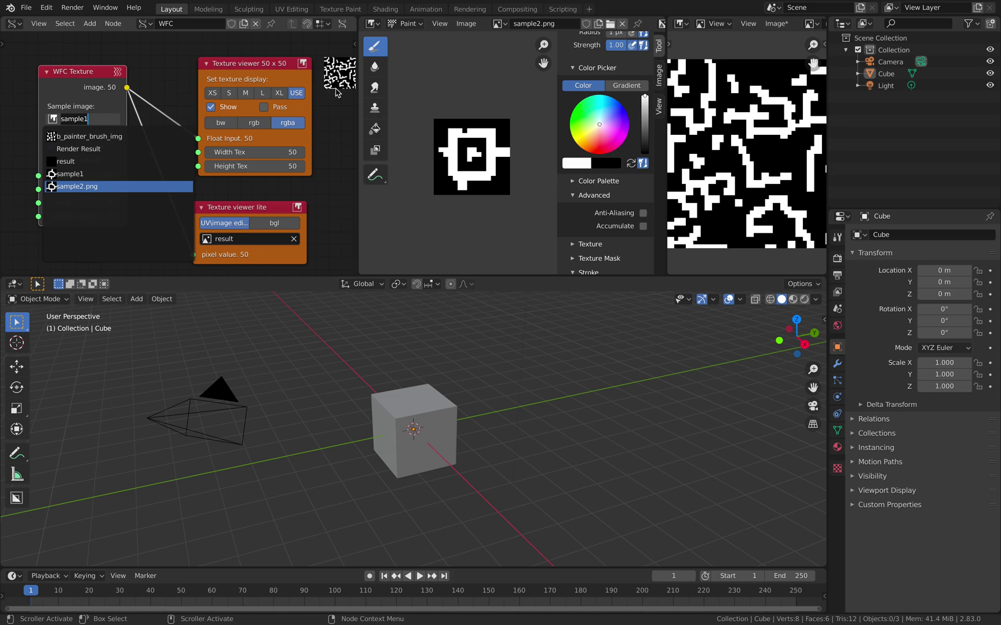
pyautogui.press('Return')
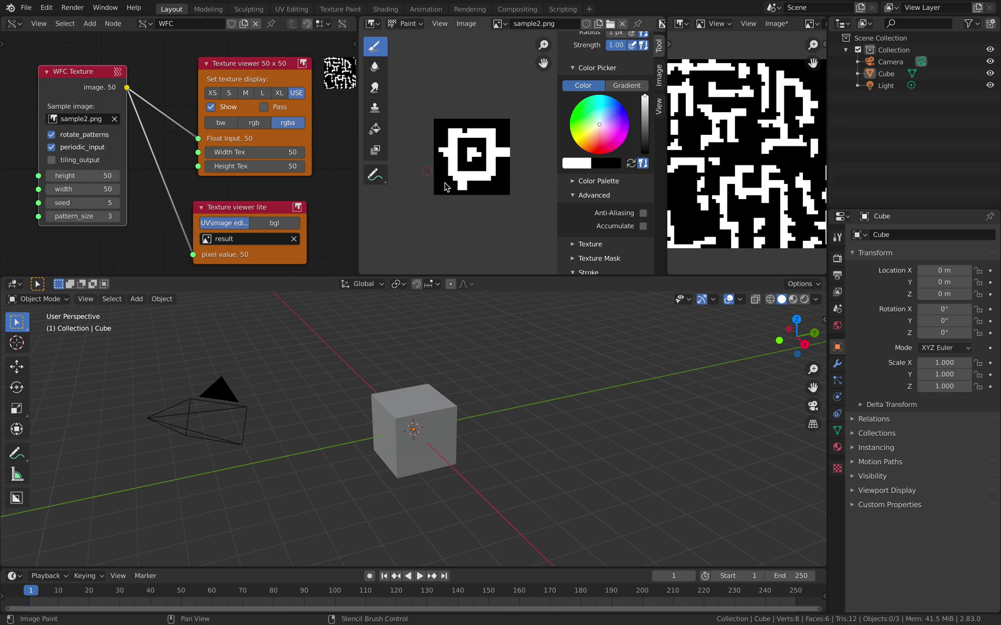
pyautogui.scroll(-1, 736, 137)
pyautogui.scroll(-1, 737, 137)
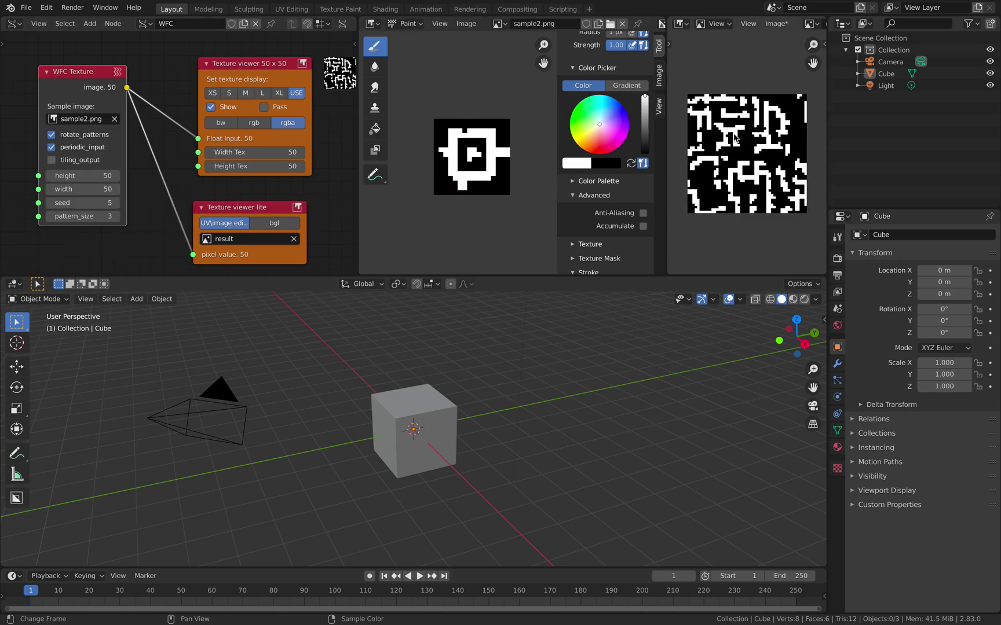
# Step: Hide the paint editor's brush settings, enlarge the result image editor at its expense, and save the Blender file
pyautogui.moveTo(556, 84)
pyautogui.mouseDown()
pyautogui.moveTo(669, 79)
pyautogui.moveTo(572, 79)
pyautogui.mouseUp()
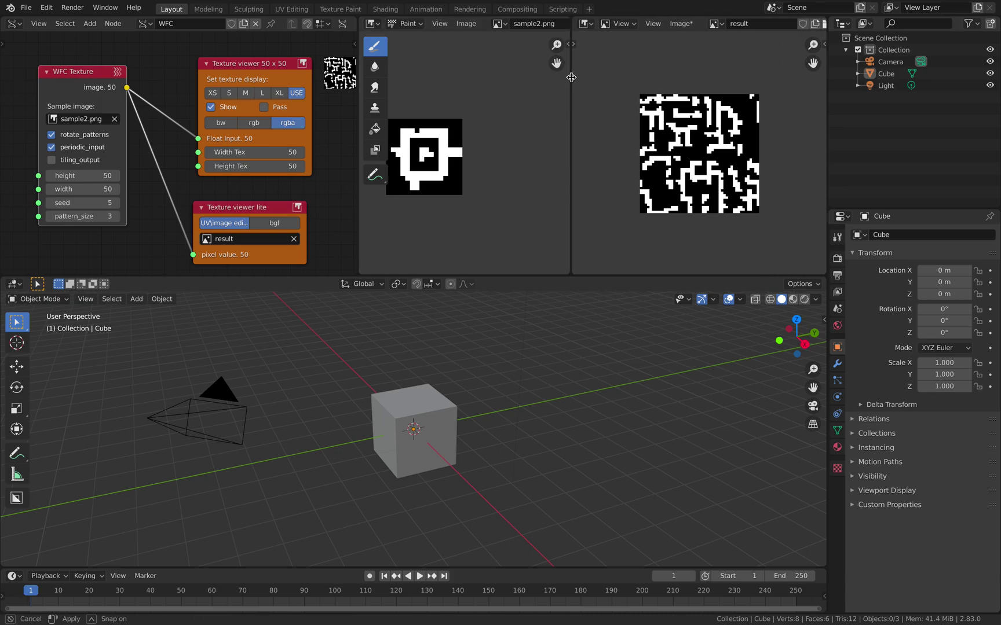
pyautogui.click(26, 7)
pyautogui.click(48, 88)
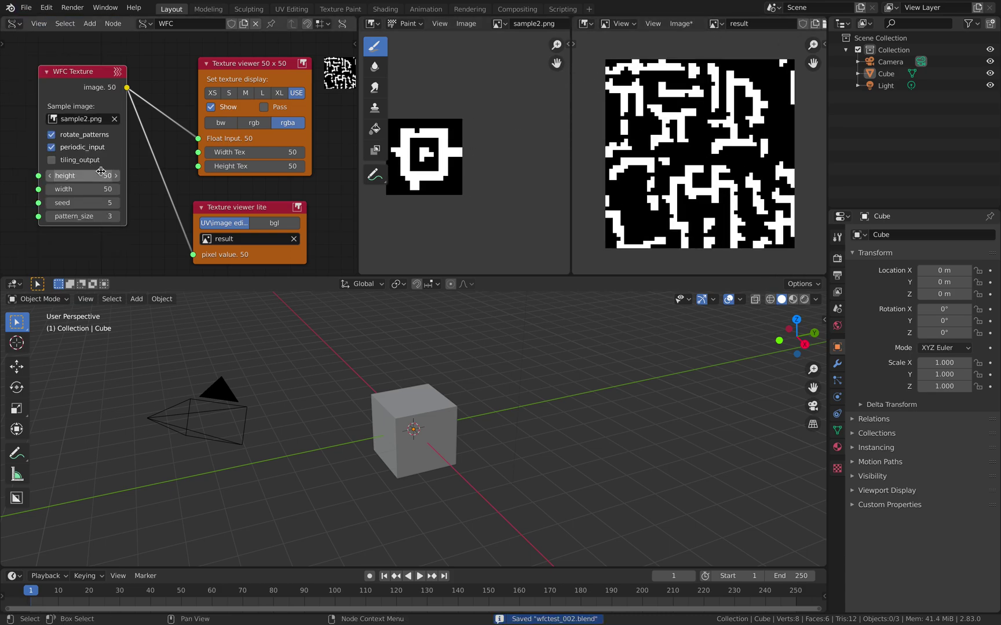
# Step: Set the WFC Texture node's seed to 7, and hide the paint tools to show sample2.png larger
pyautogui.click(116, 203)
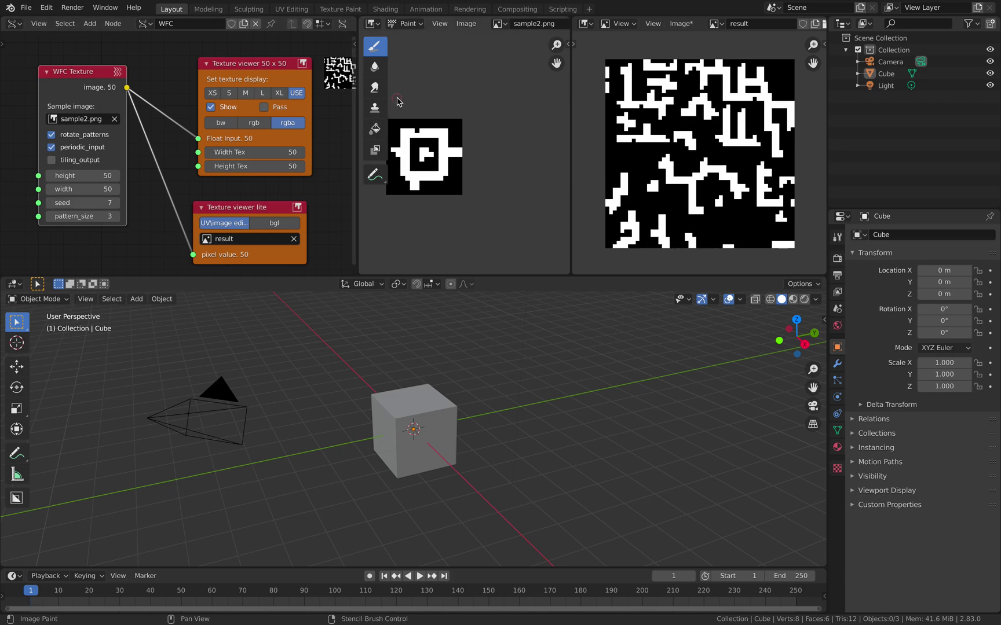
pyautogui.press('t')
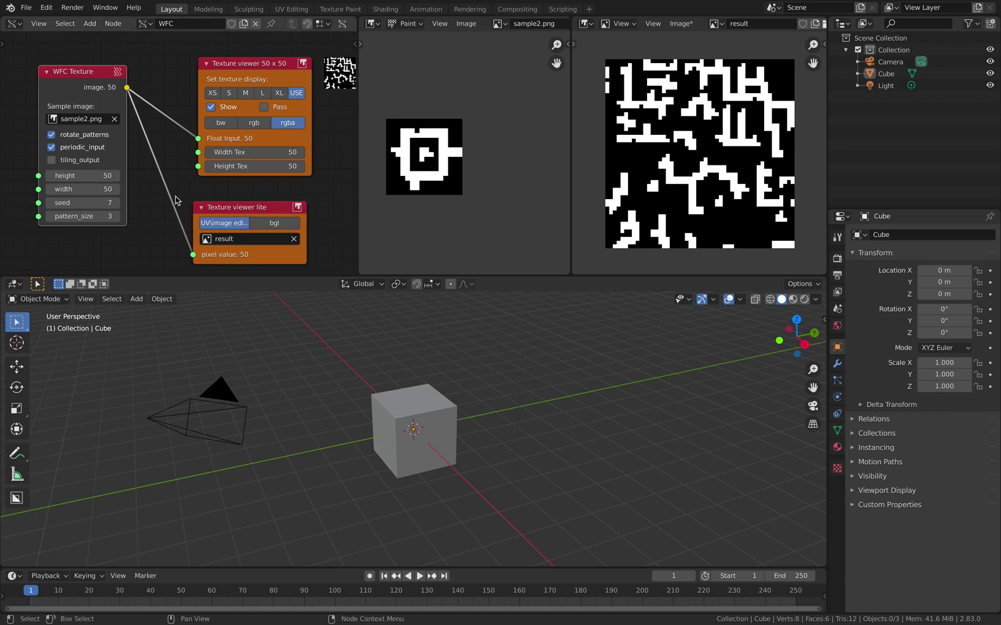
pyautogui.scroll(2, 424, 156)
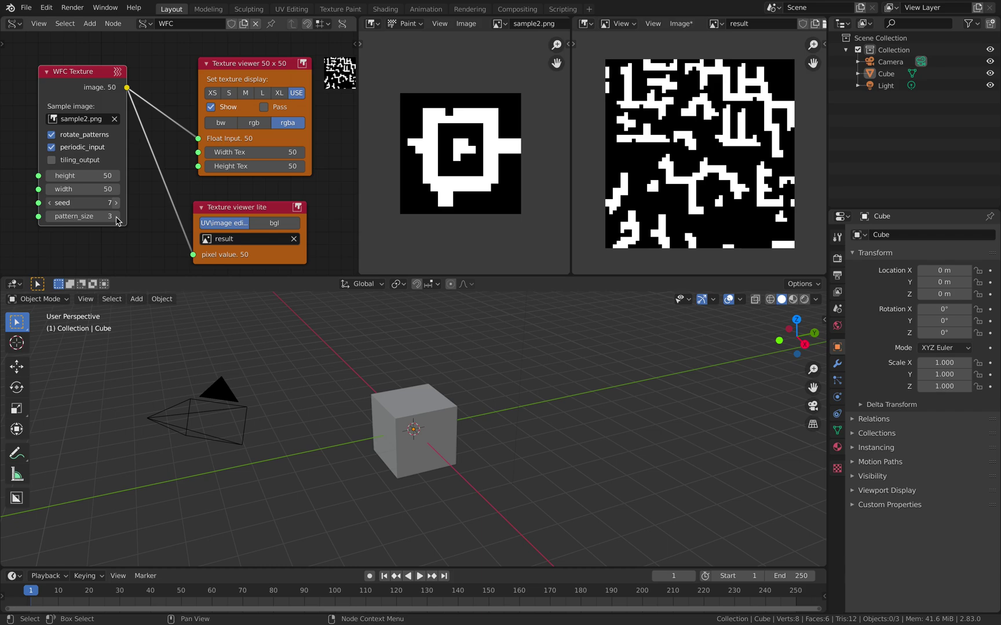
# Step: Set the WFC Texture node's seed to 8 and its pattern_size to 2
pyautogui.click(116, 202)
pyautogui.click(110, 218)
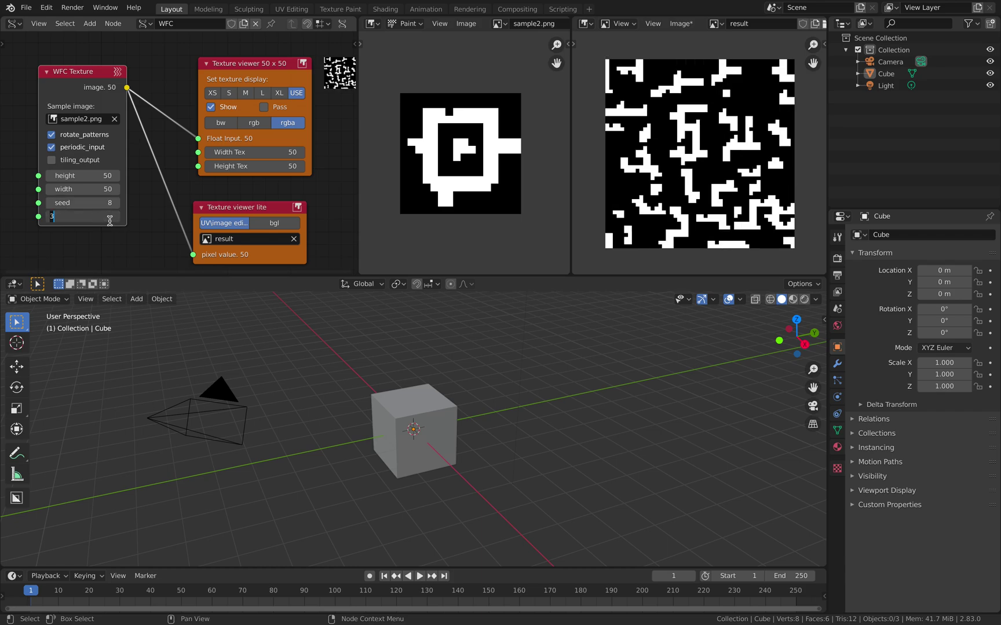
pyautogui.press('Return')
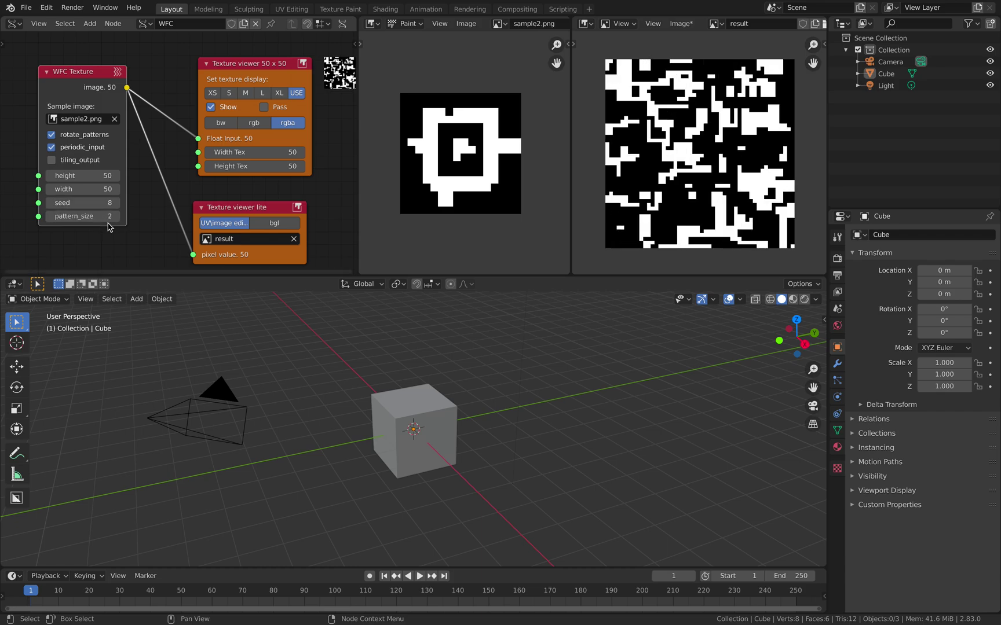
# Step: Raise the WFC Texture node's seed one value at a time to 14
pyautogui.click(117, 203)
pyautogui.click(116, 203)
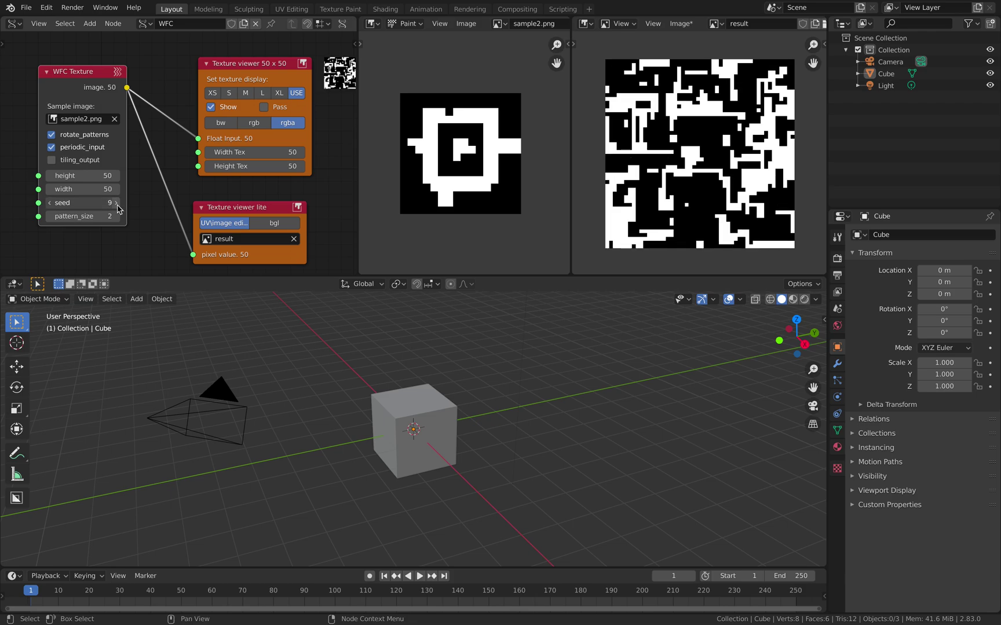
pyautogui.click(116, 203)
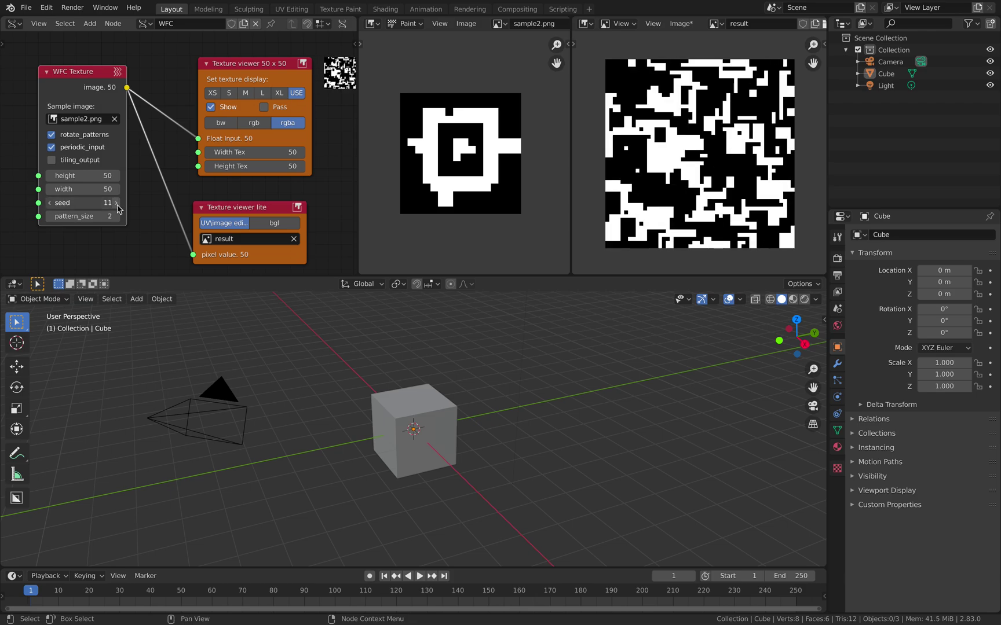
pyautogui.click(116, 203)
pyautogui.click(117, 204)
pyautogui.click(116, 204)
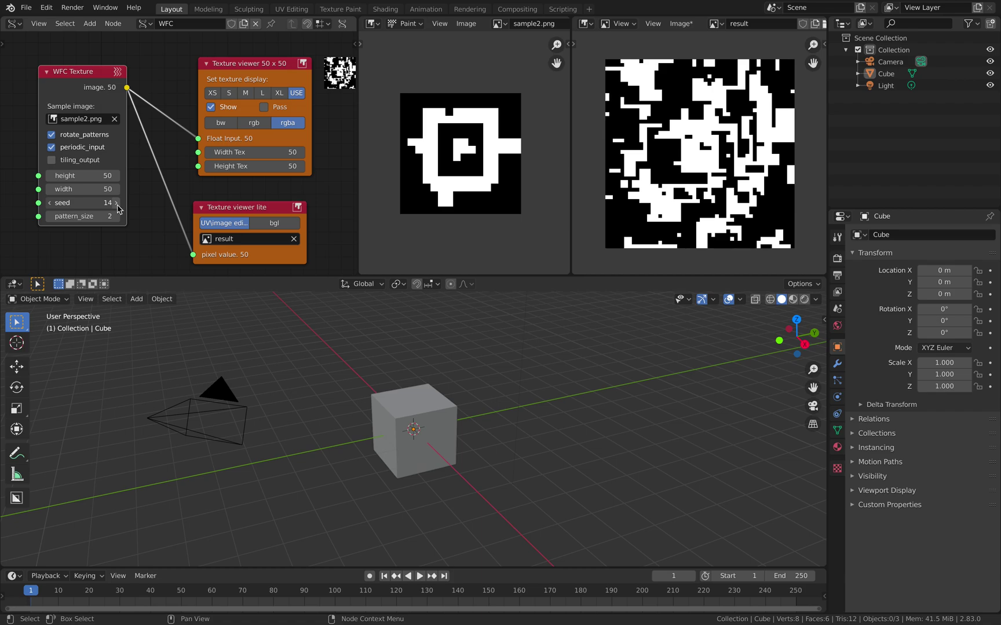
# Step: Raise the WFC Texture node's seed one value at a time to 17
pyautogui.click(116, 203)
pyautogui.click(116, 203)
pyautogui.click(116, 204)
pyautogui.scroll(-1, 695, 150)
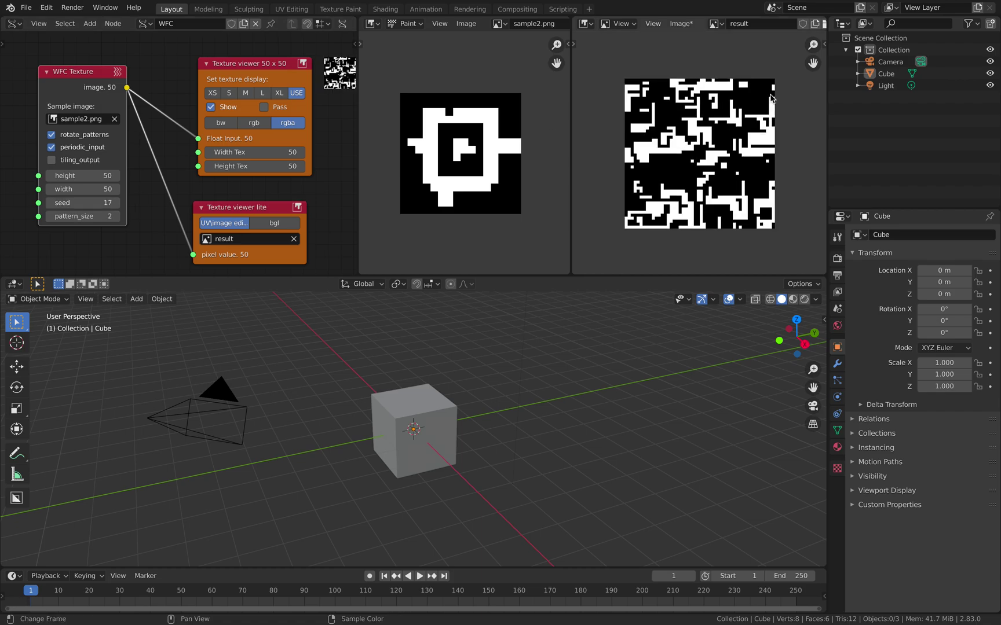
pyautogui.click(681, 23)
pyautogui.click(687, 37)
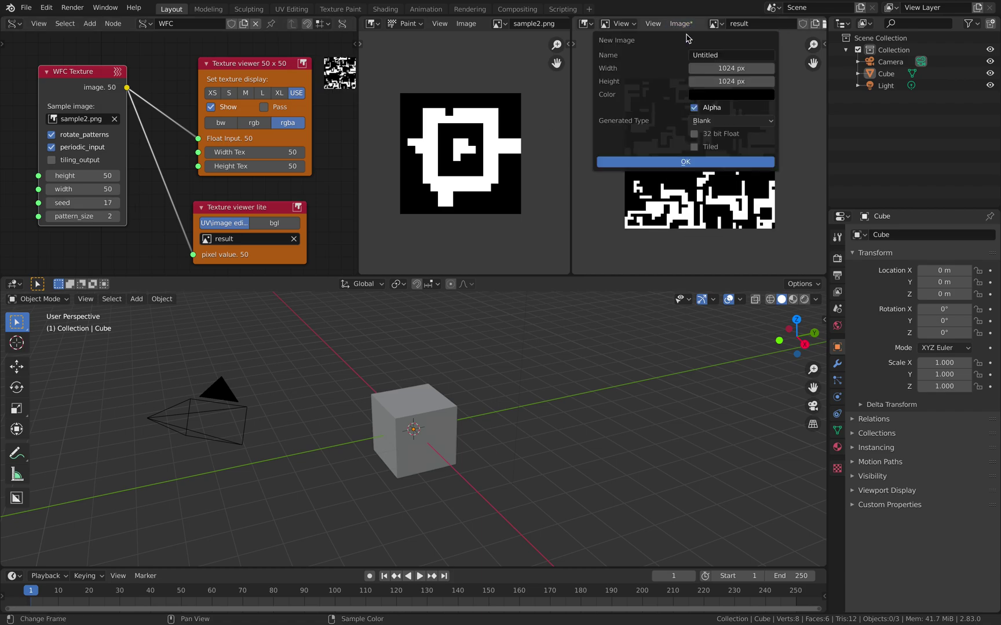
pyautogui.click(716, 68)
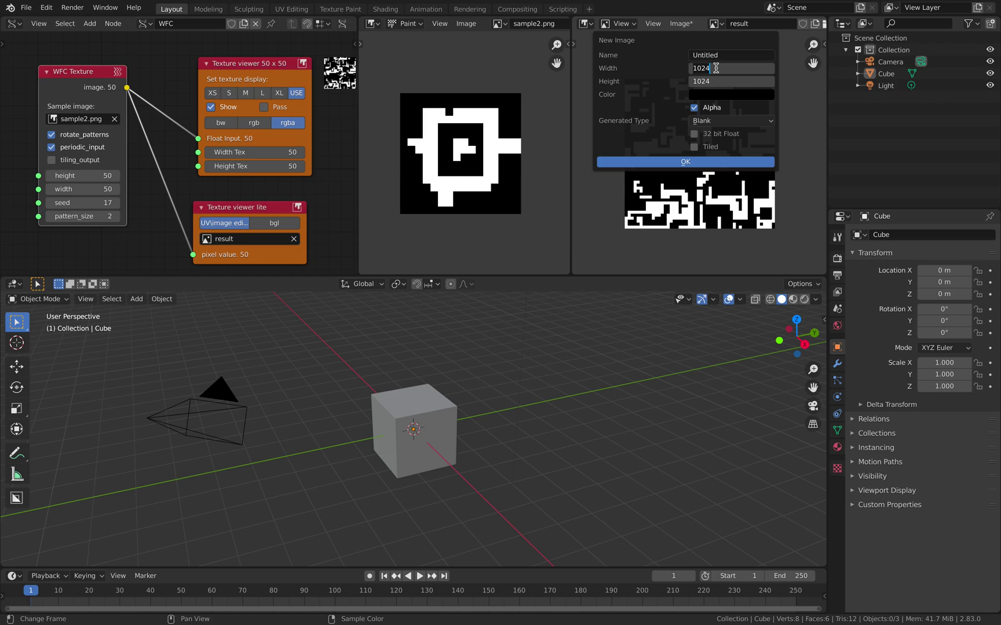
pyautogui.hotkey('ctrl', 'a')
pyautogui.write('100')
pyautogui.press('Return')
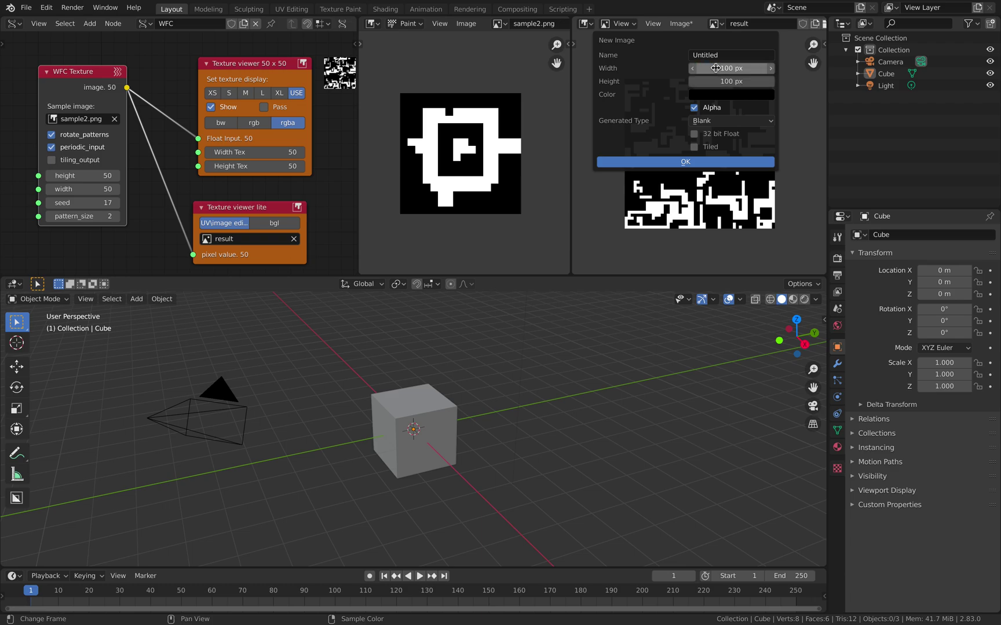
pyautogui.click(706, 54)
pyautogui.write('resultbig')
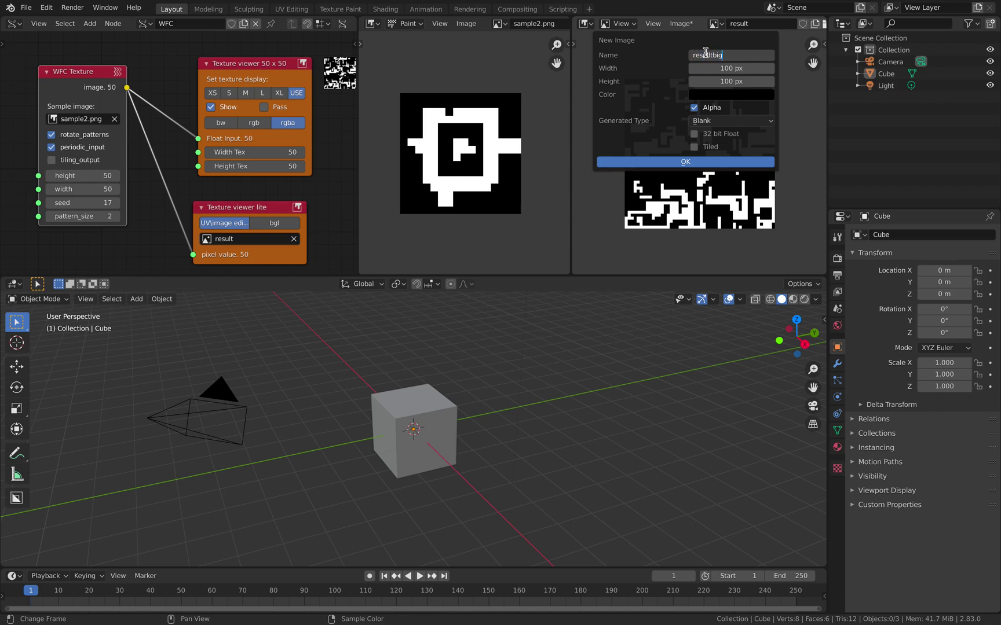
pyautogui.press('Return')
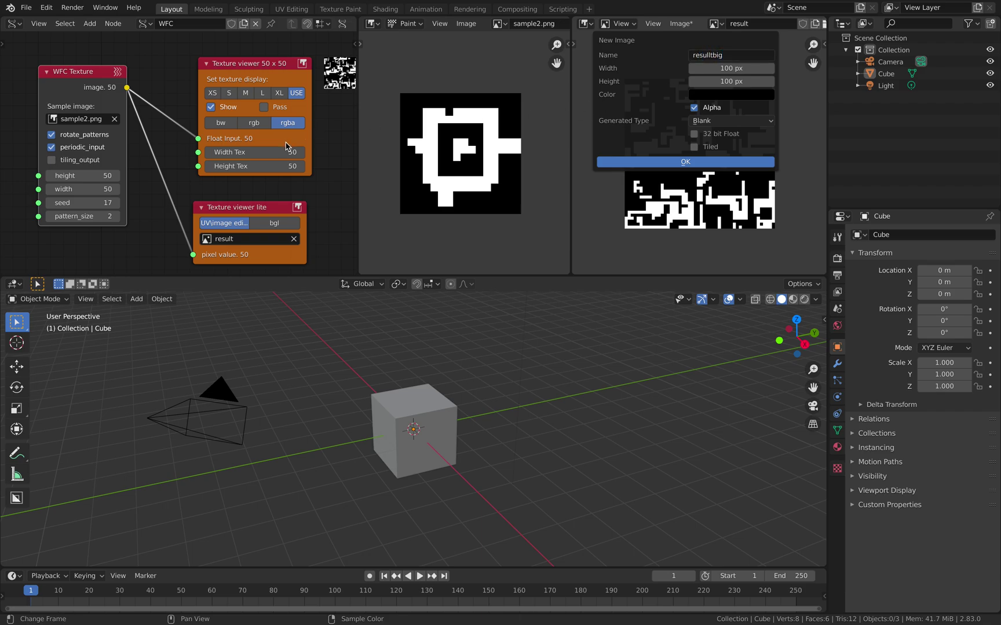
# Step: Set the WFC Texture node's height and width to 100, and the Texture viewer's Width Tex and Height Tex to 100
pyautogui.click(89, 175)
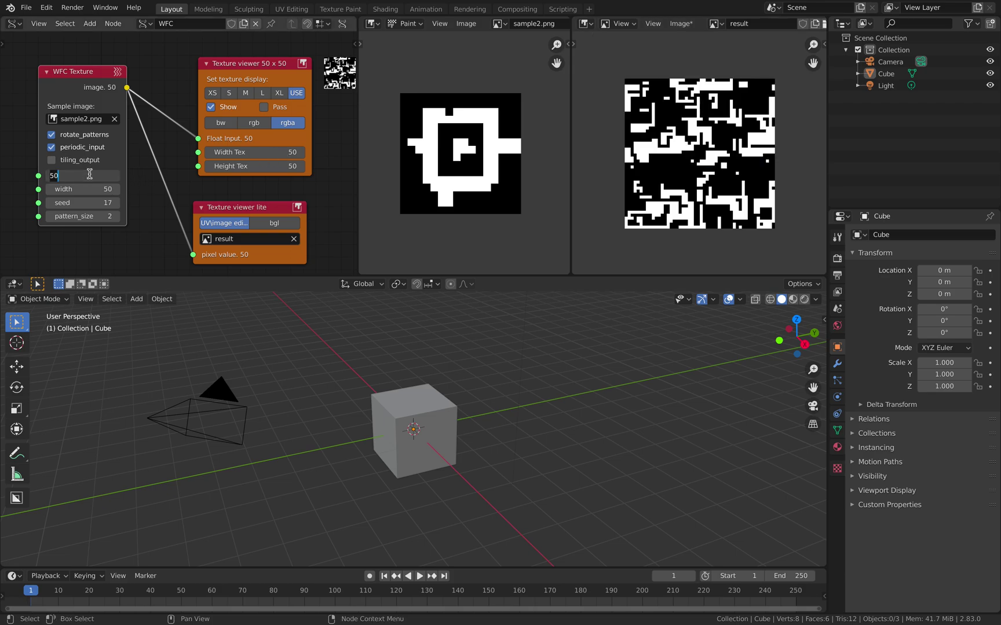
pyautogui.write('100')
pyautogui.press('Tab')
pyautogui.write('100')
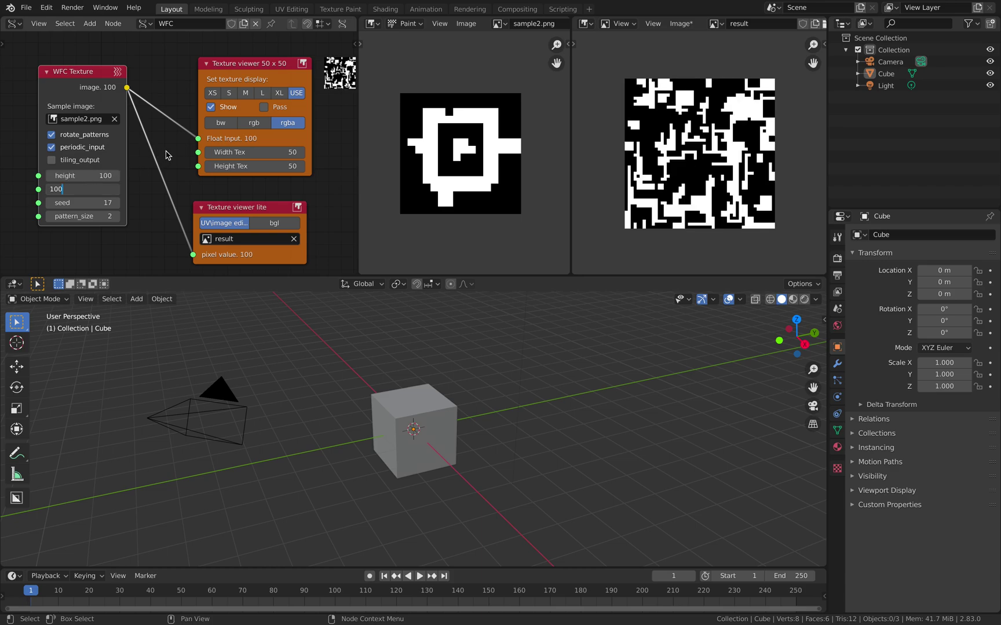
pyautogui.press('Return')
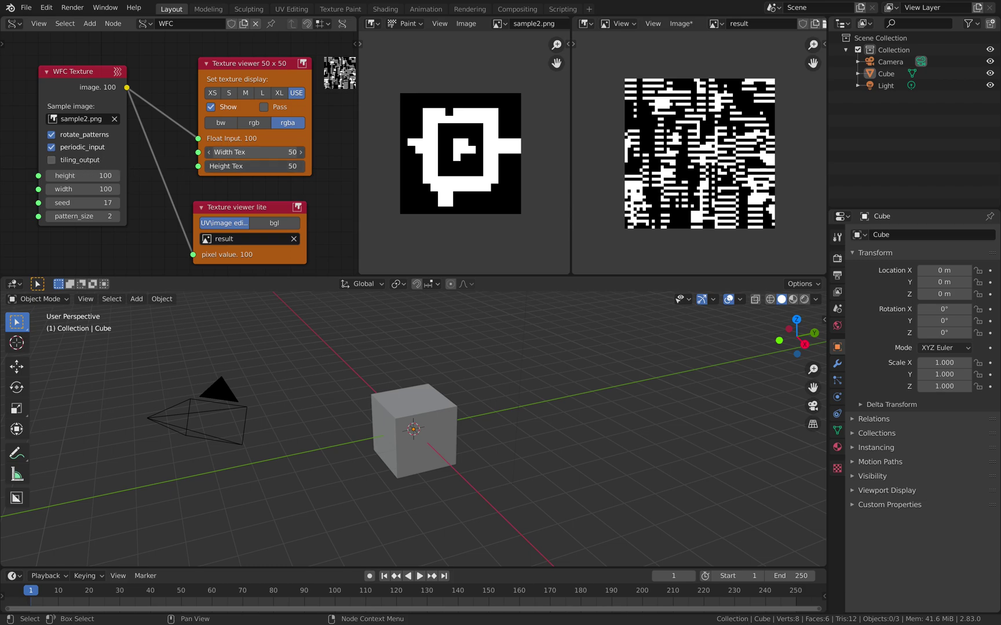
pyautogui.click(274, 152)
pyautogui.press('Return')
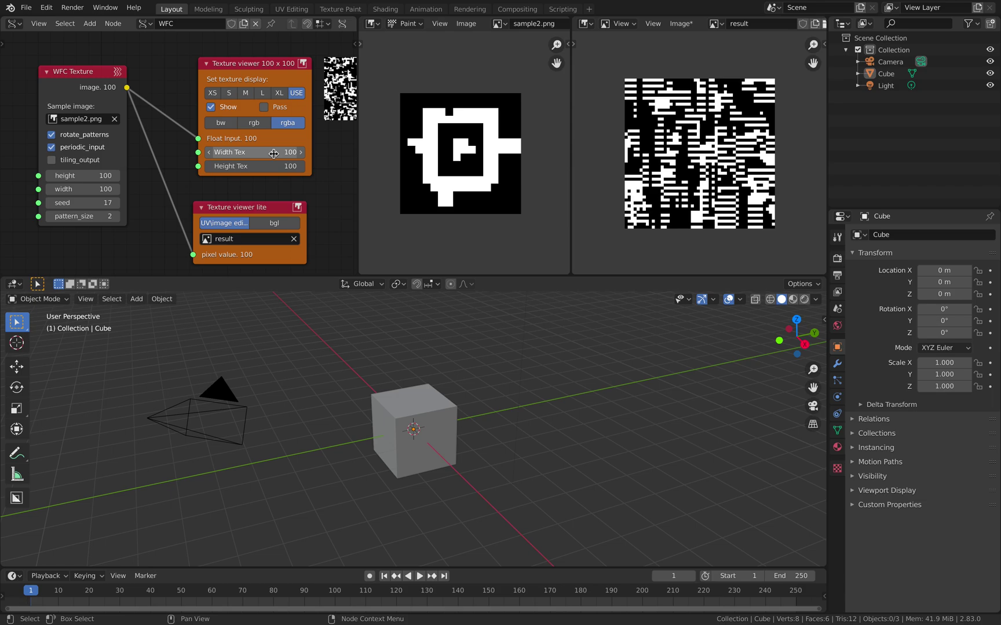
# Step: Reselect the result image as the output of the Texture viewer lite node
pyautogui.scroll(-1, 275, 118)
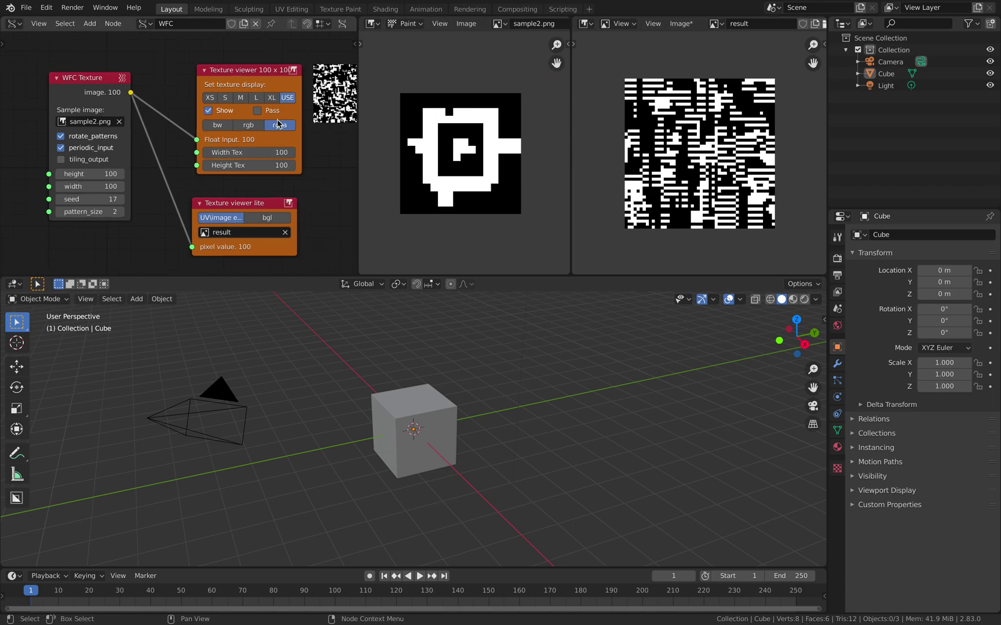
pyautogui.moveTo(162, 88); pyautogui.dragTo(143, 91, button='middle')
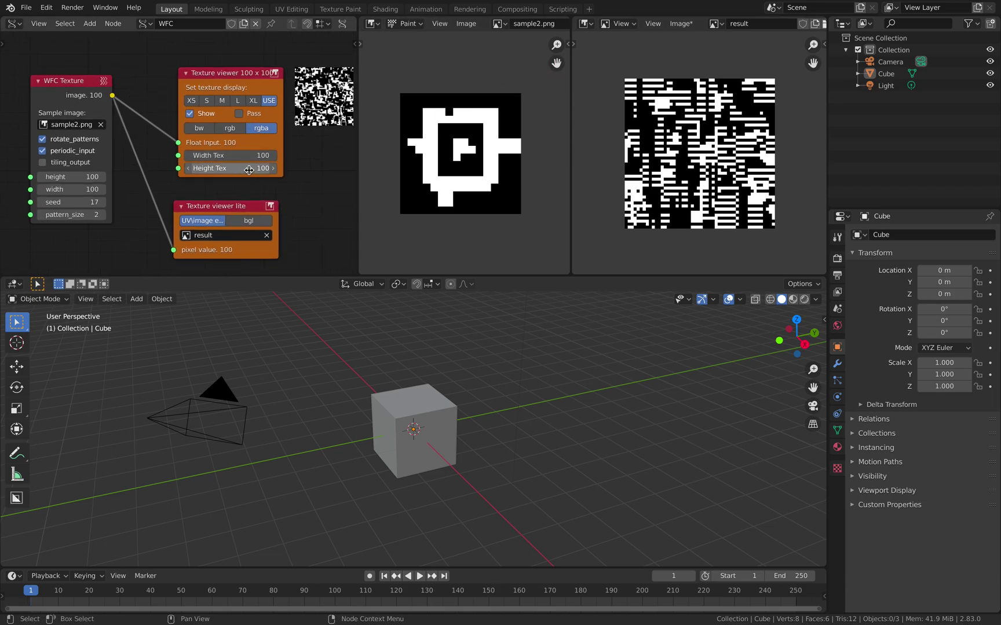
pyautogui.click(234, 236)
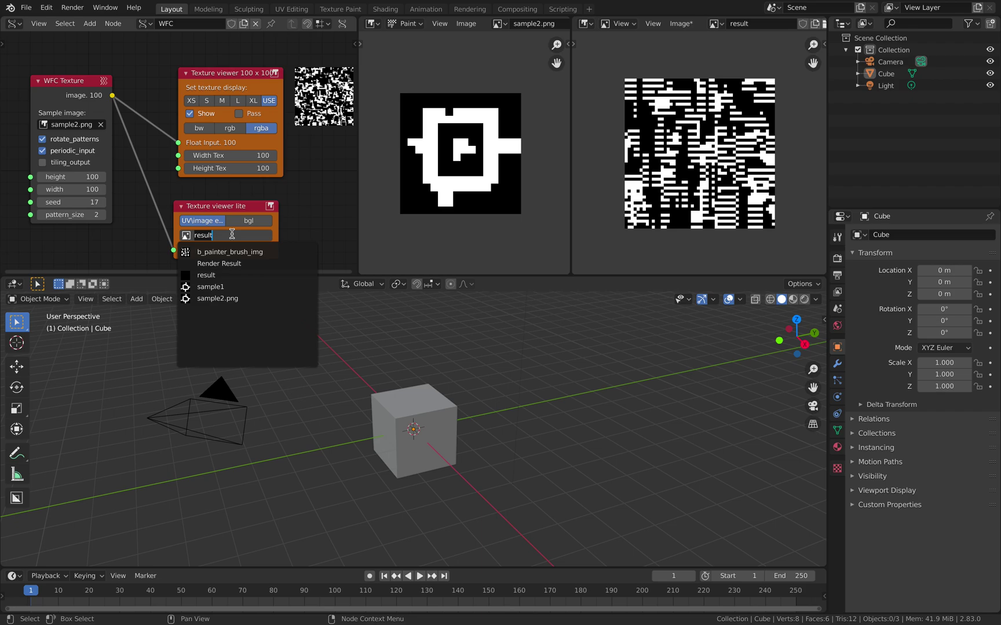
pyautogui.click(238, 276)
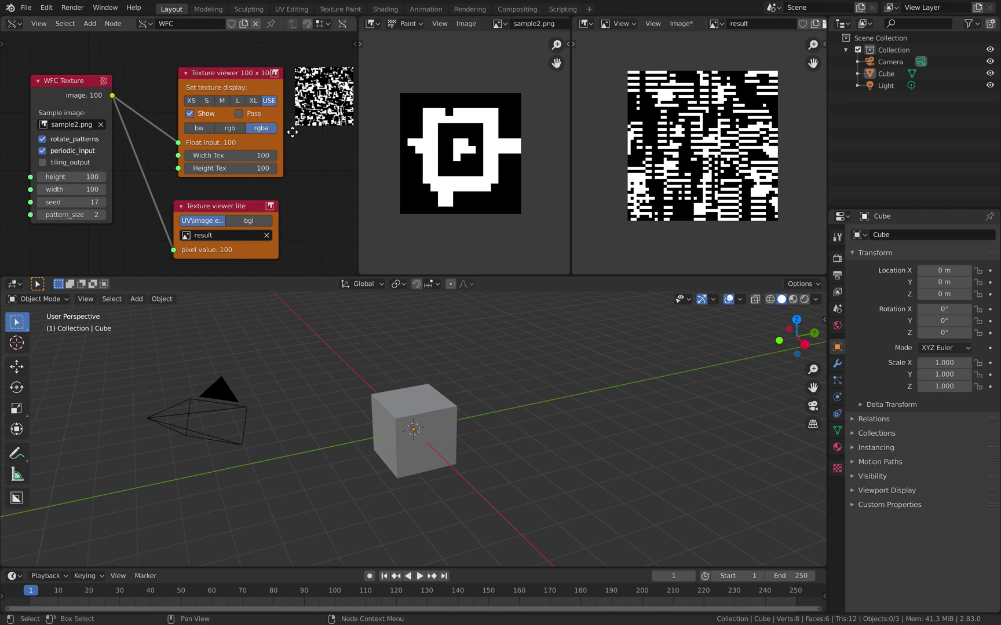
pyautogui.scroll(2, 246, 148)
pyautogui.scroll(2, 247, 148)
pyautogui.scroll(-2, 294, 117)
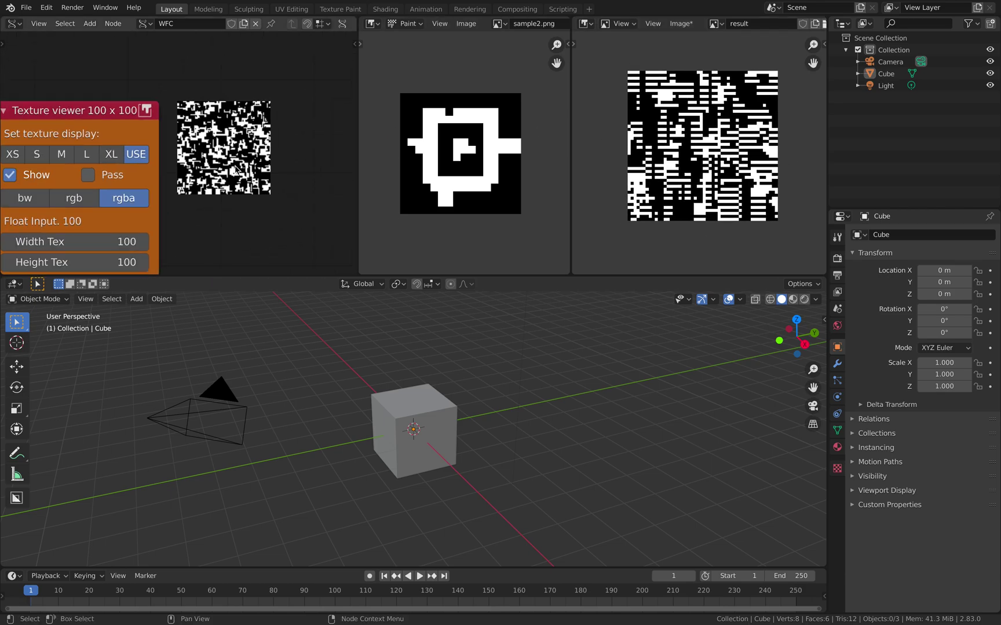
pyautogui.keyDown('ctrl'); pyautogui.hscroll(-1, 294, 117); pyautogui.keyUp('ctrl')
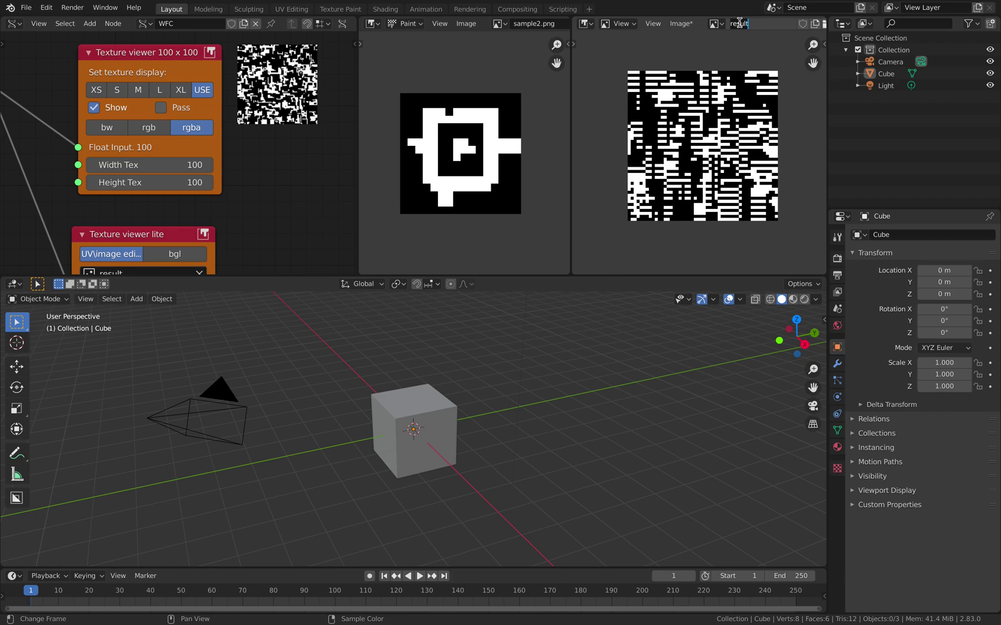
# Step: Create a blank 100 x 100 px image under the default name and select it in the result image editor
pyautogui.click(681, 24)
pyautogui.click(688, 40)
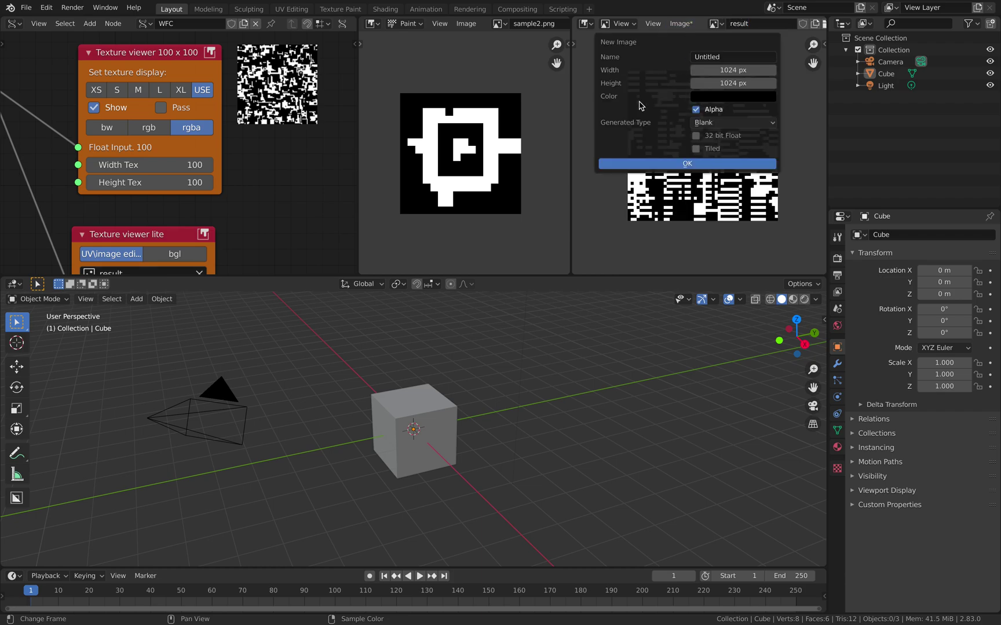
pyautogui.moveTo(724, 83); pyautogui.dragTo(724, 74)
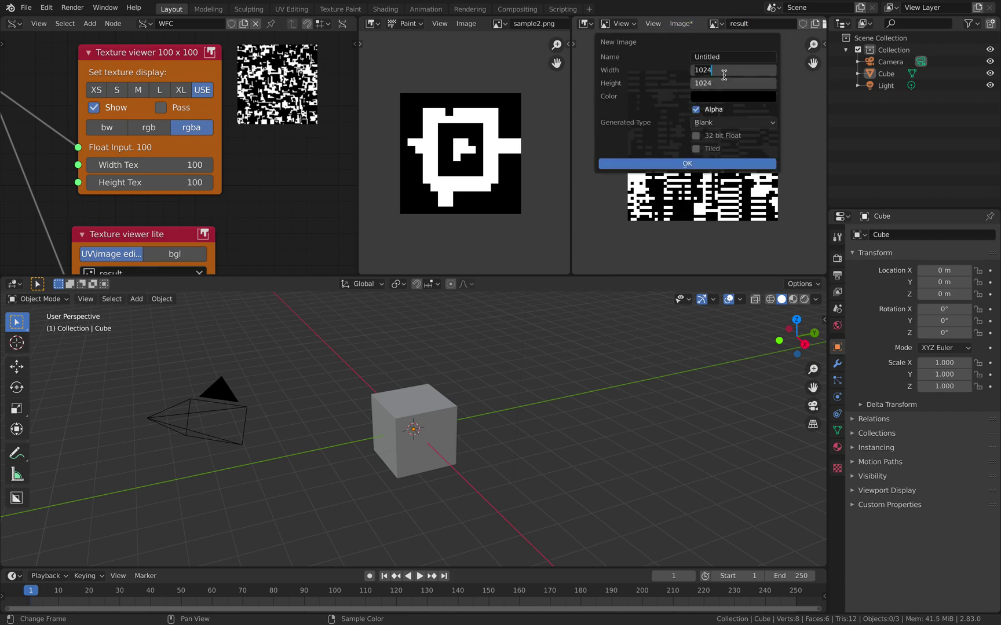
pyautogui.press('Return')
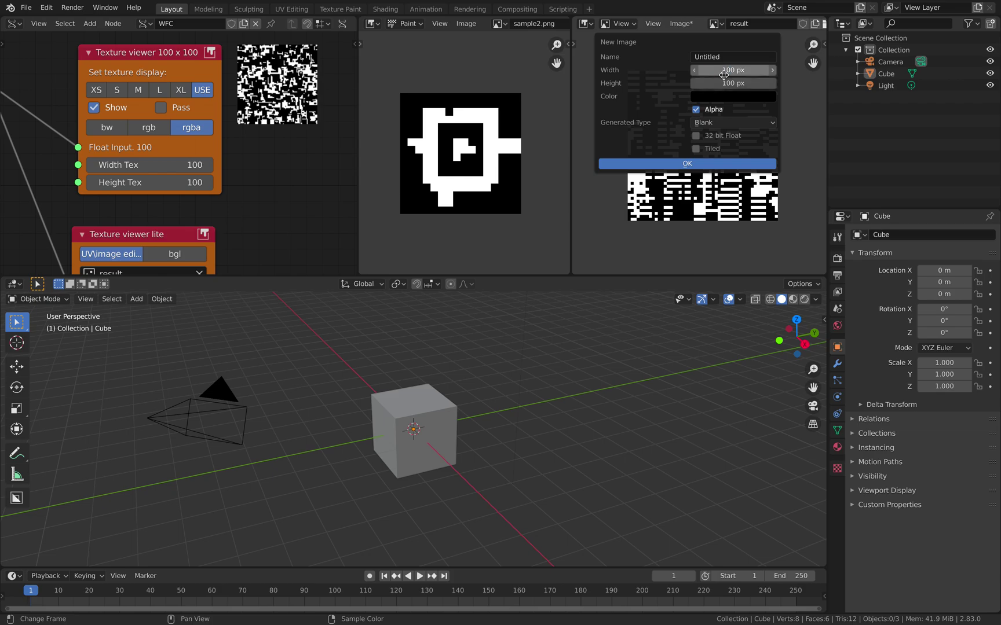
pyautogui.click(683, 164)
pyautogui.click(712, 24)
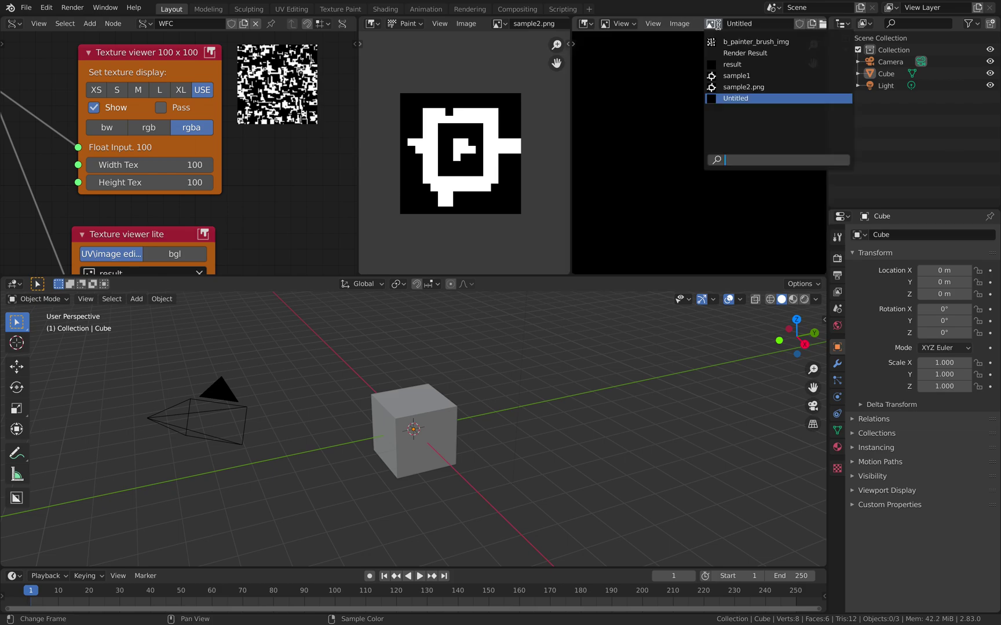
pyautogui.click(747, 97)
# Step: Assign the new Untitled image as the output of the Texture viewer lite node
pyautogui.moveTo(139, 263); pyautogui.dragTo(200, 184, button='middle')
pyautogui.click(199, 184)
pyautogui.click(183, 273)
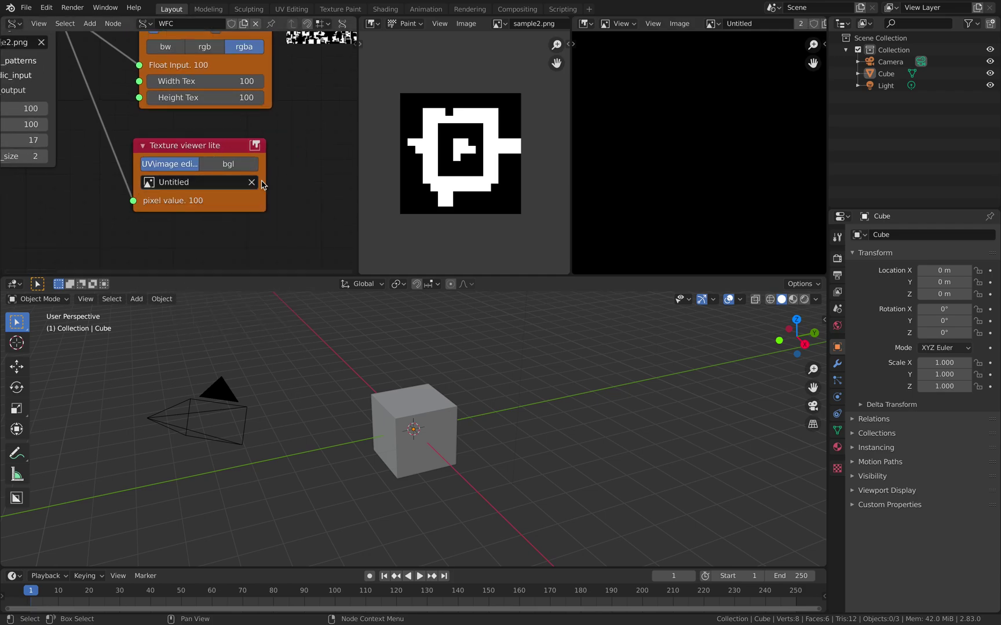
pyautogui.scroll(-1, 290, 146)
pyautogui.moveTo(289, 147); pyautogui.dragTo(277, 185, button='middle')
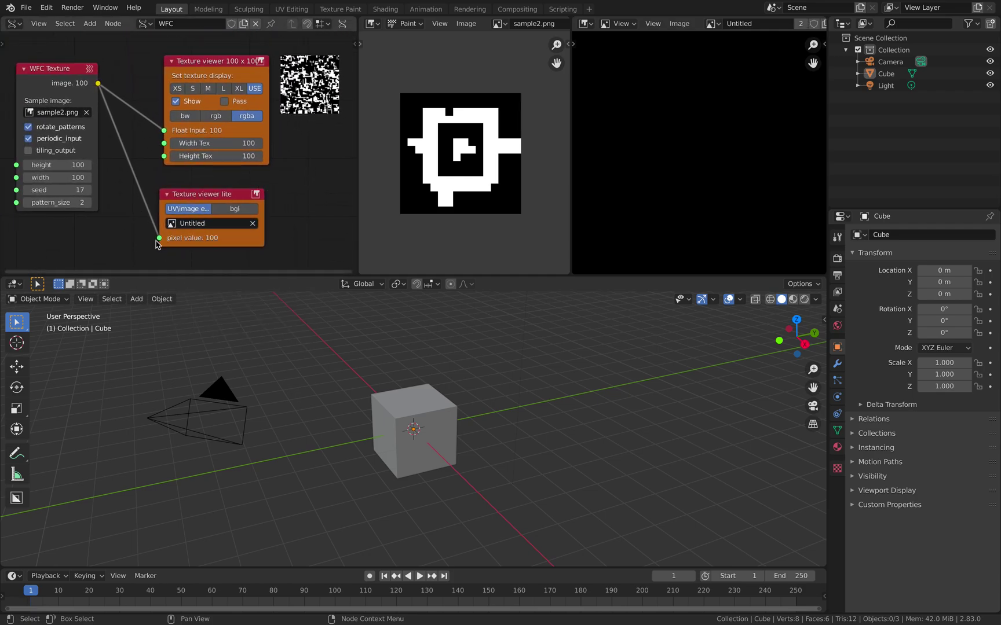
# Step: Advance the timeline to frame 2 and set the WFC Texture node's seed to 18
pyautogui.scroll(-1, 313, 164)
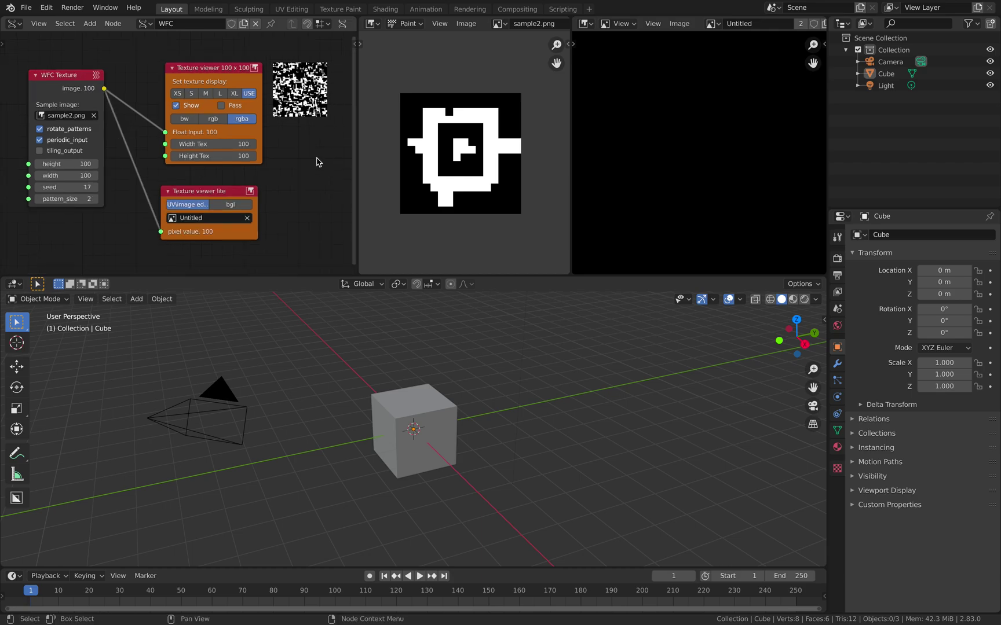
pyautogui.press('Right')
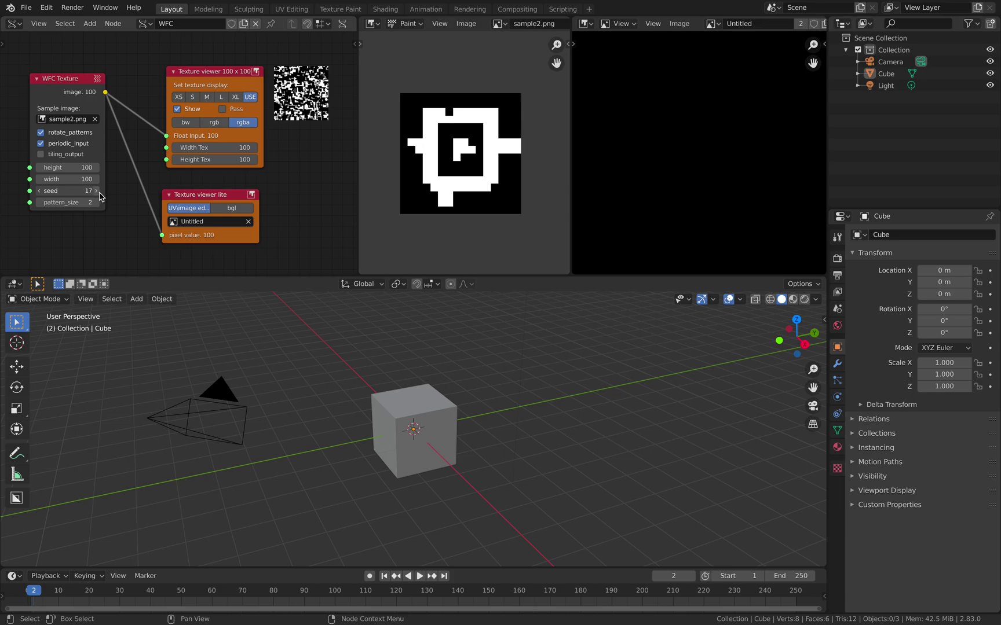
pyautogui.scroll(-1, 189, 201)
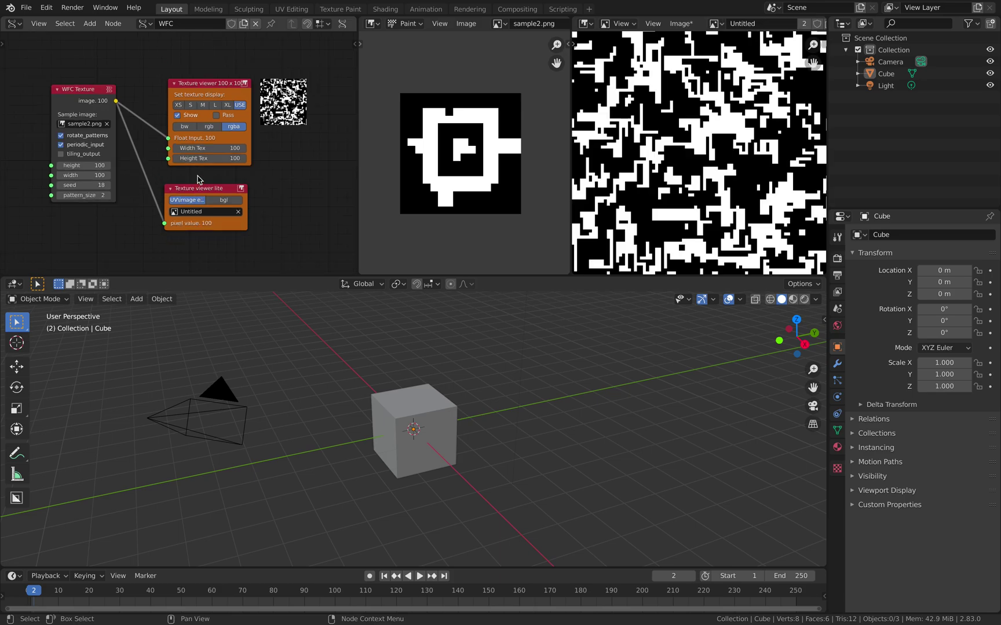
pyautogui.moveTo(197, 179); pyautogui.dragTo(213, 191, button='middle')
# Step: Save the Blender file
pyautogui.click(26, 8)
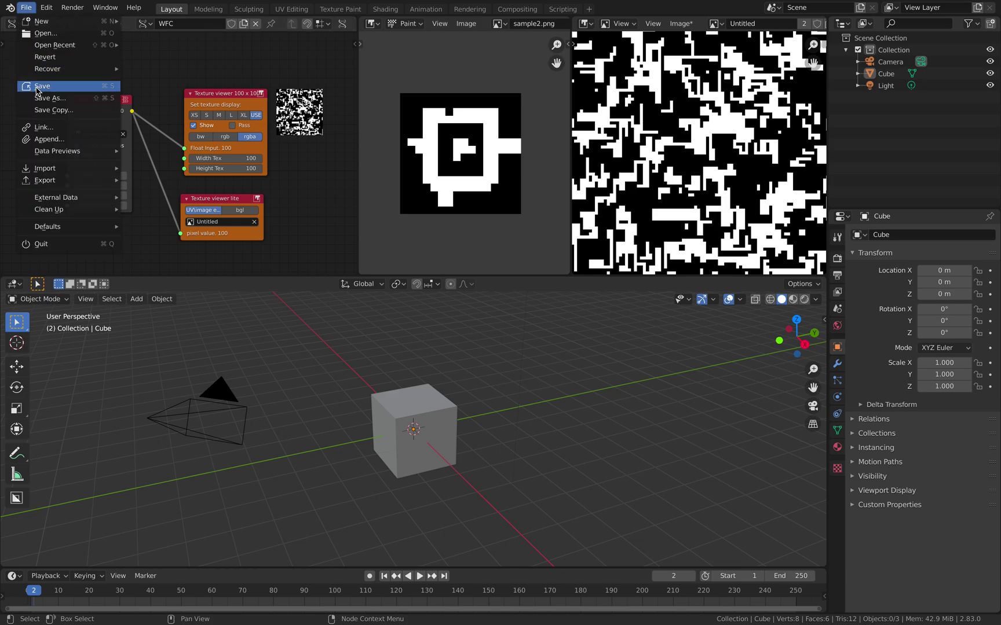
pyautogui.click(36, 87)
pyautogui.scroll(-2, 611, 153)
pyautogui.scroll(1, 664, 151)
pyautogui.scroll(-1, 669, 138)
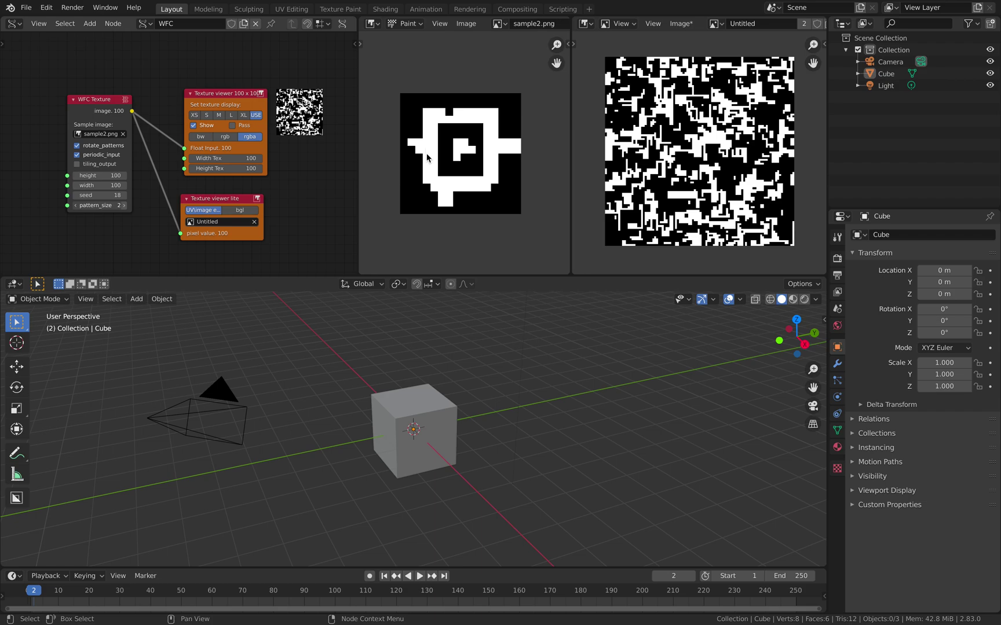
# Step: Set the WFC Texture node's pattern_size to 3 and inspect the generated texture up close
pyautogui.click(444, 109)
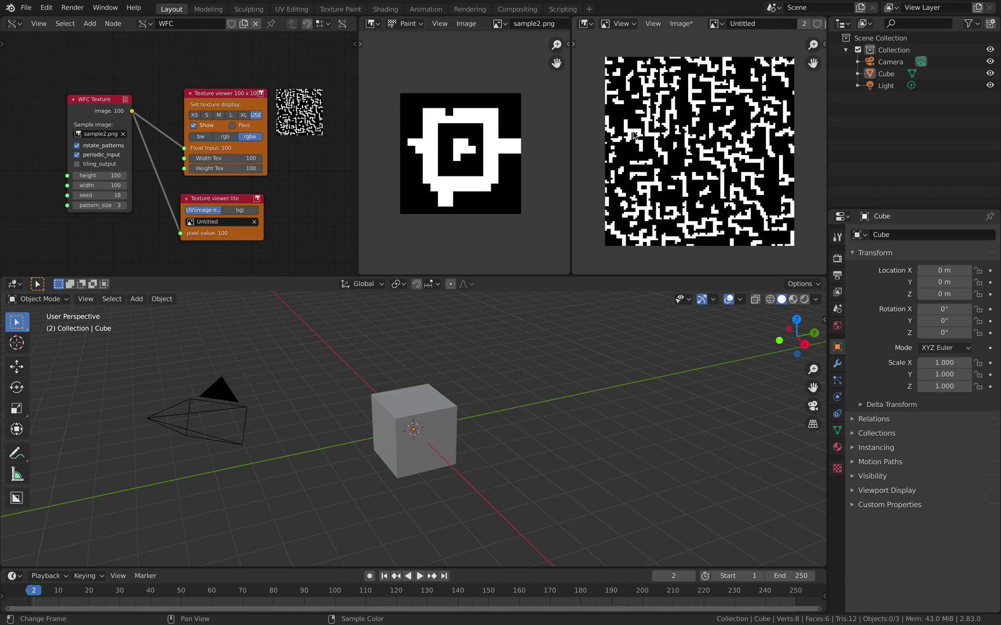
pyautogui.scroll(3, 639, 146)
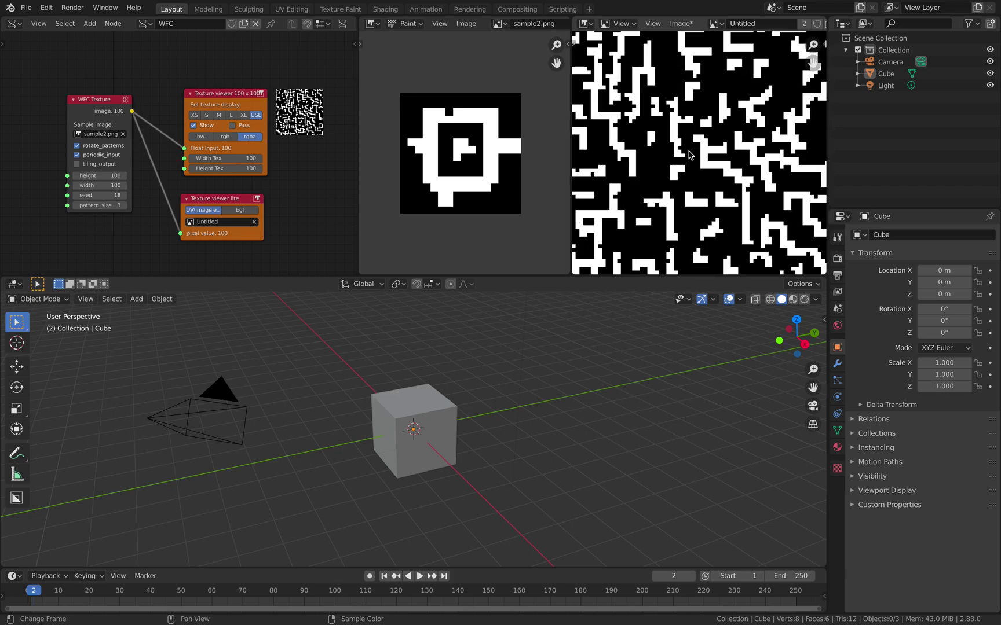
pyautogui.scroll(-3, 783, 151)
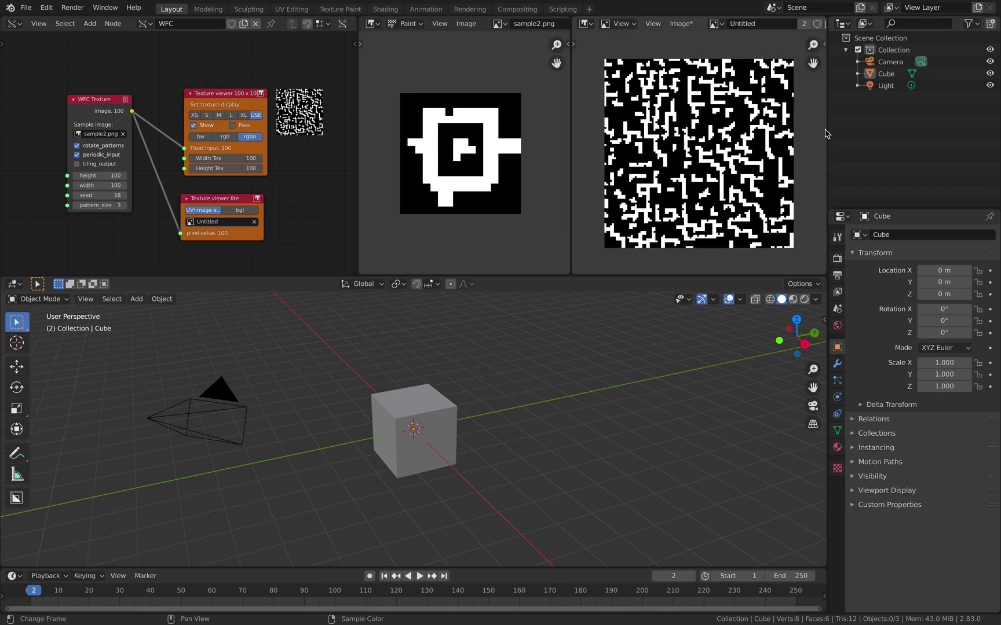
# Step: Widen the generated image's editor at the expense of the outliner and properties editor
pyautogui.moveTo(829, 132); pyautogui.dragTo(897, 132)
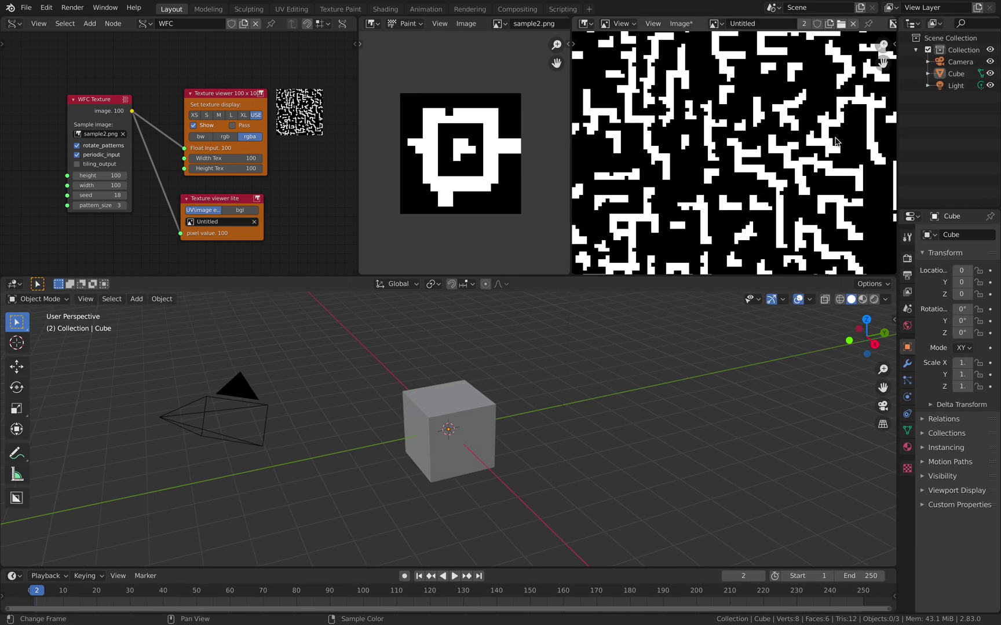
pyautogui.scroll(-2, 834, 141)
pyautogui.scroll(3, 773, 143)
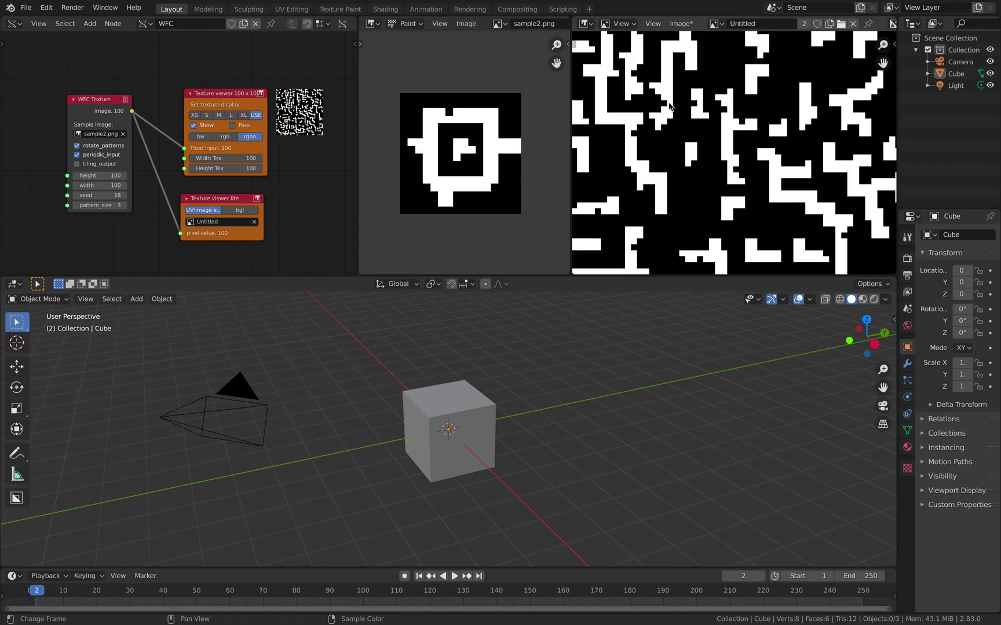
# Step: Set the WFC Texture node's pattern_size to 4
pyautogui.scroll(-4, 731, 130)
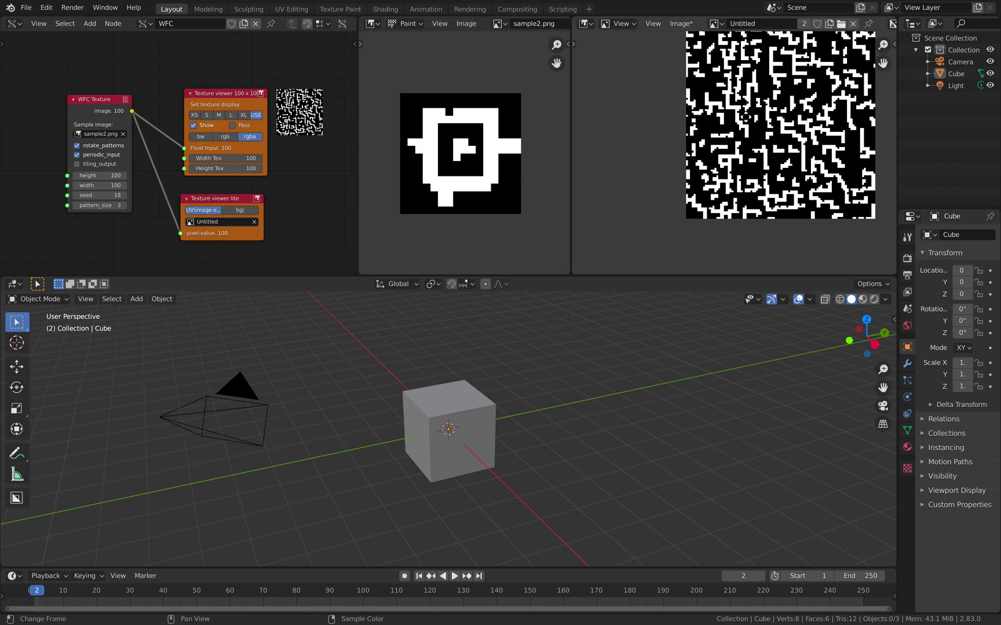
pyautogui.keyDown('ctrl'); pyautogui.moveTo(746, 117); pyautogui.dragTo(719, 124, button='middle'); pyautogui.keyUp('ctrl')
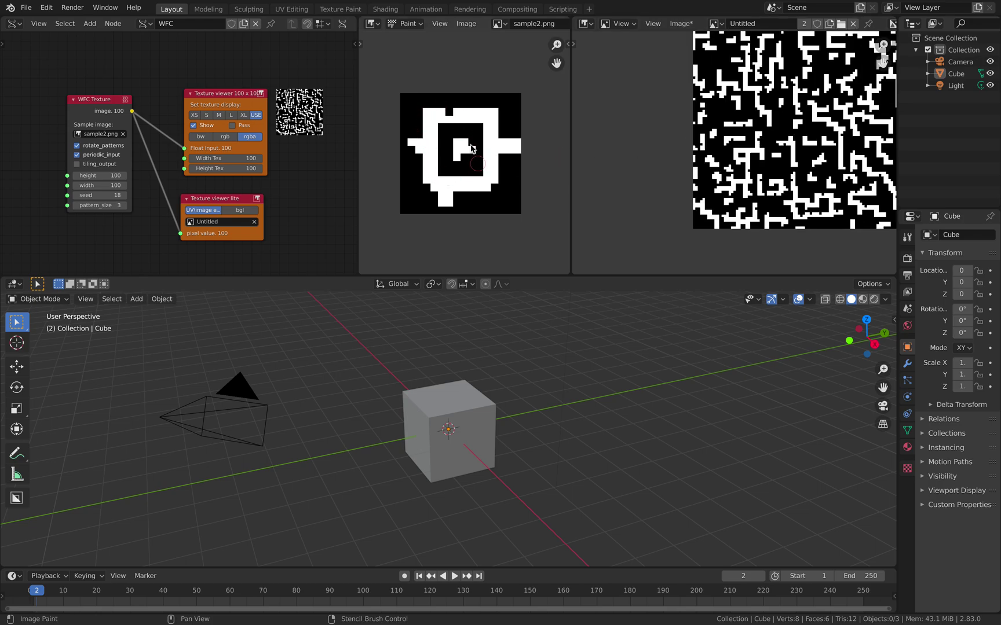
pyautogui.moveTo(823, 115)
pyautogui.mouseDown(button='middle')
pyautogui.moveTo(741, 156)
pyautogui.moveTo(700, 157)
pyautogui.mouseUp(button='middle')
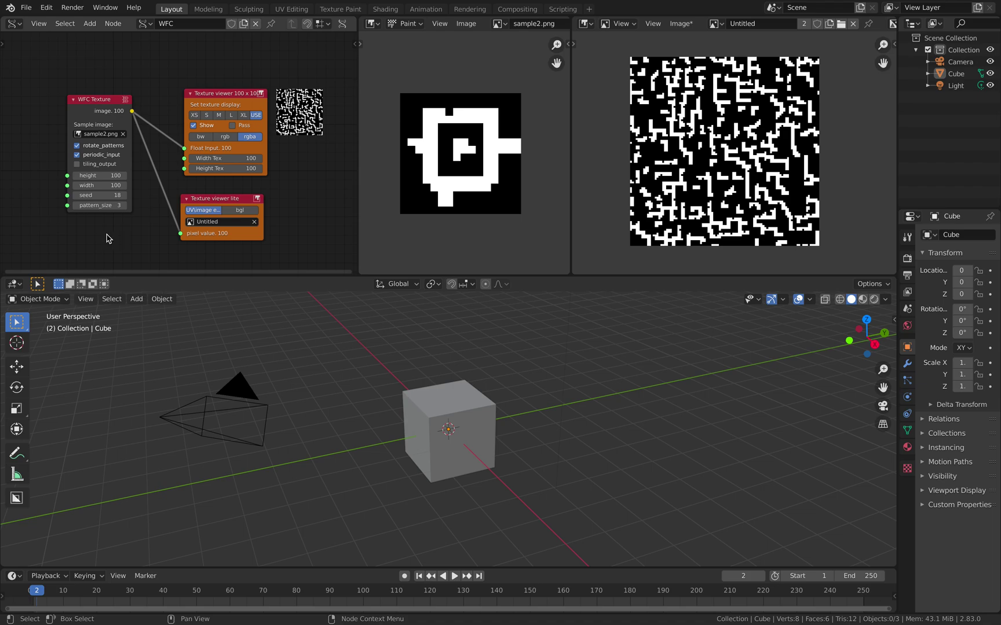
pyautogui.click(123, 206)
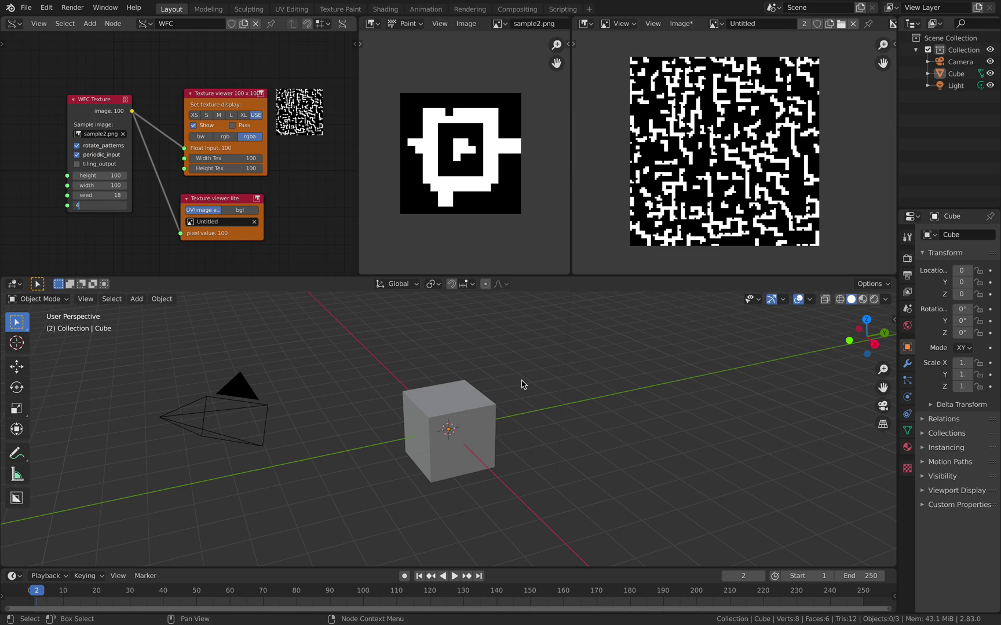
# Step: Switch to Safari and examine the wavefunction collapse article and the example images in Sverchok's Wfc textures node pull request #3339
pyautogui.hotkey('ctrl', 'Right')
pyautogui.scroll(3, 672, 265)
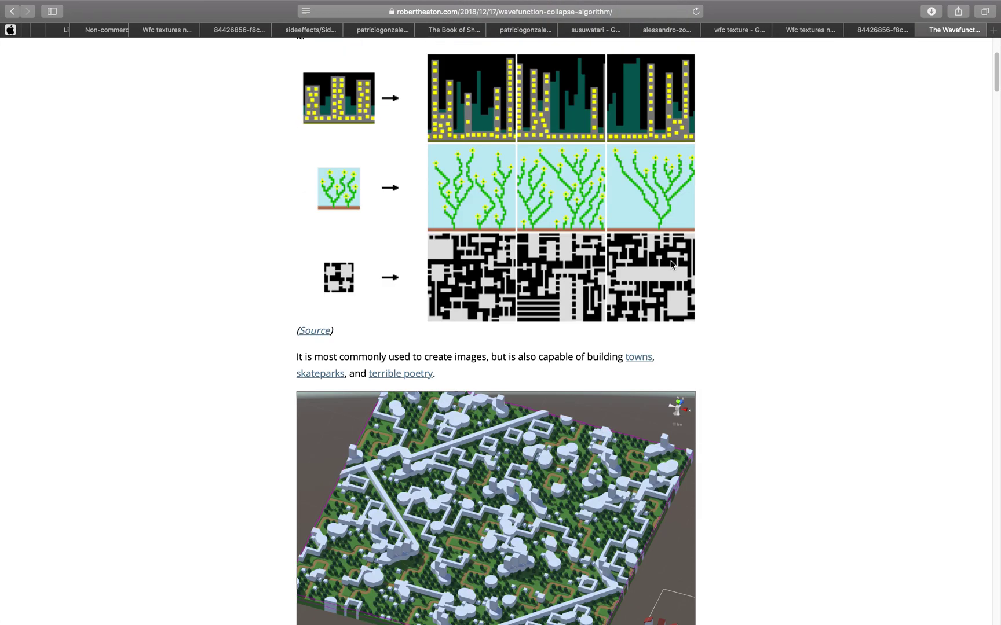
pyautogui.click(870, 27)
pyautogui.click(823, 32)
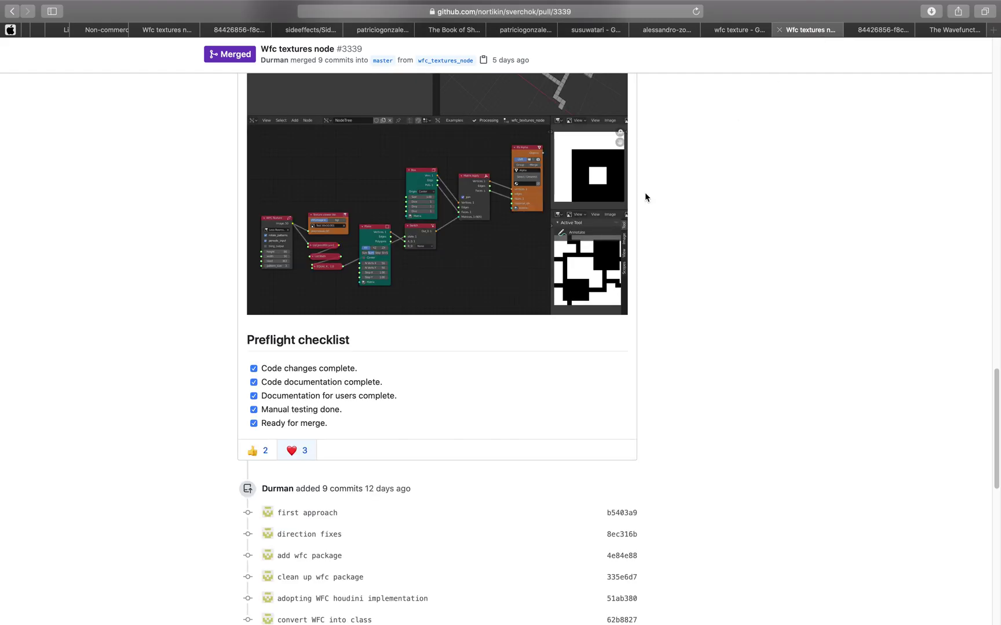
pyautogui.scroll(5, 646, 196)
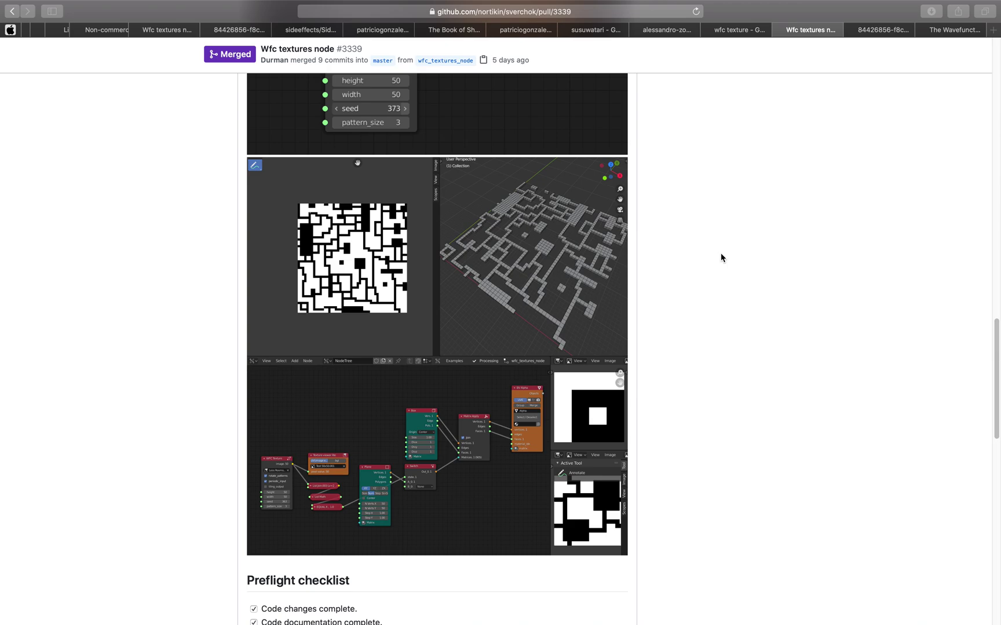
pyautogui.scroll(-10, 720, 259)
pyautogui.scroll(2, 720, 261)
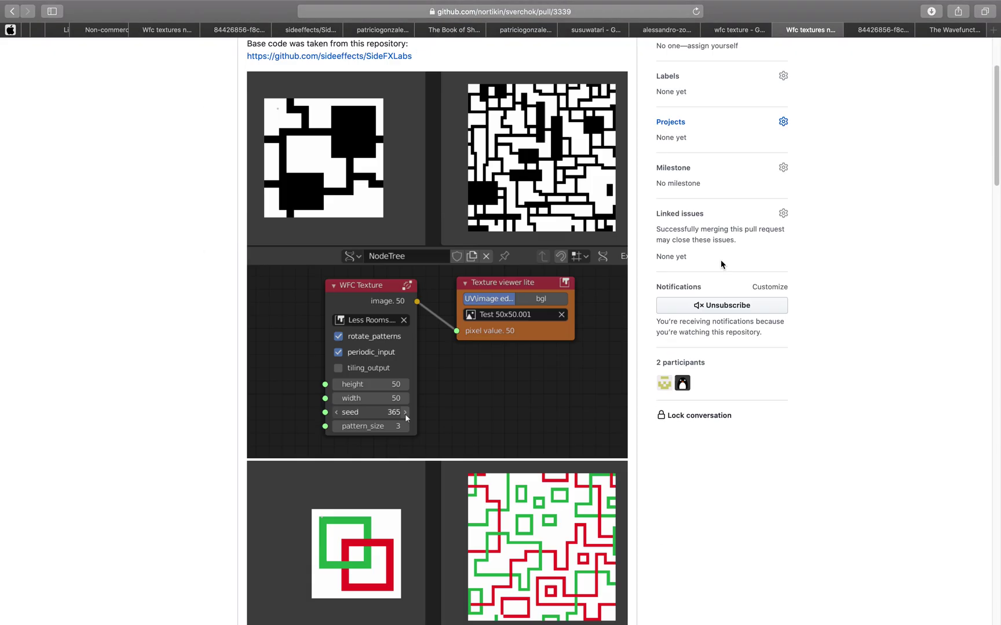